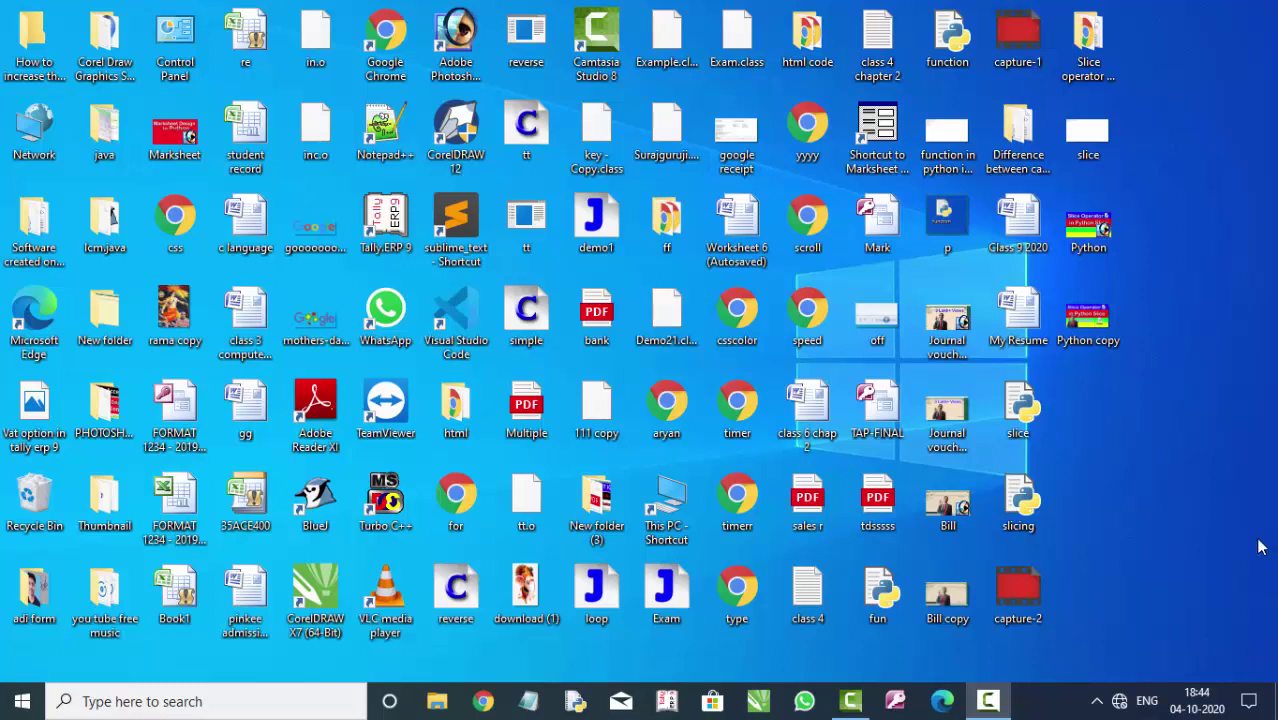
# Refresh the desktop several times from its context menu.
pyautogui.rightClick(1222, 129)
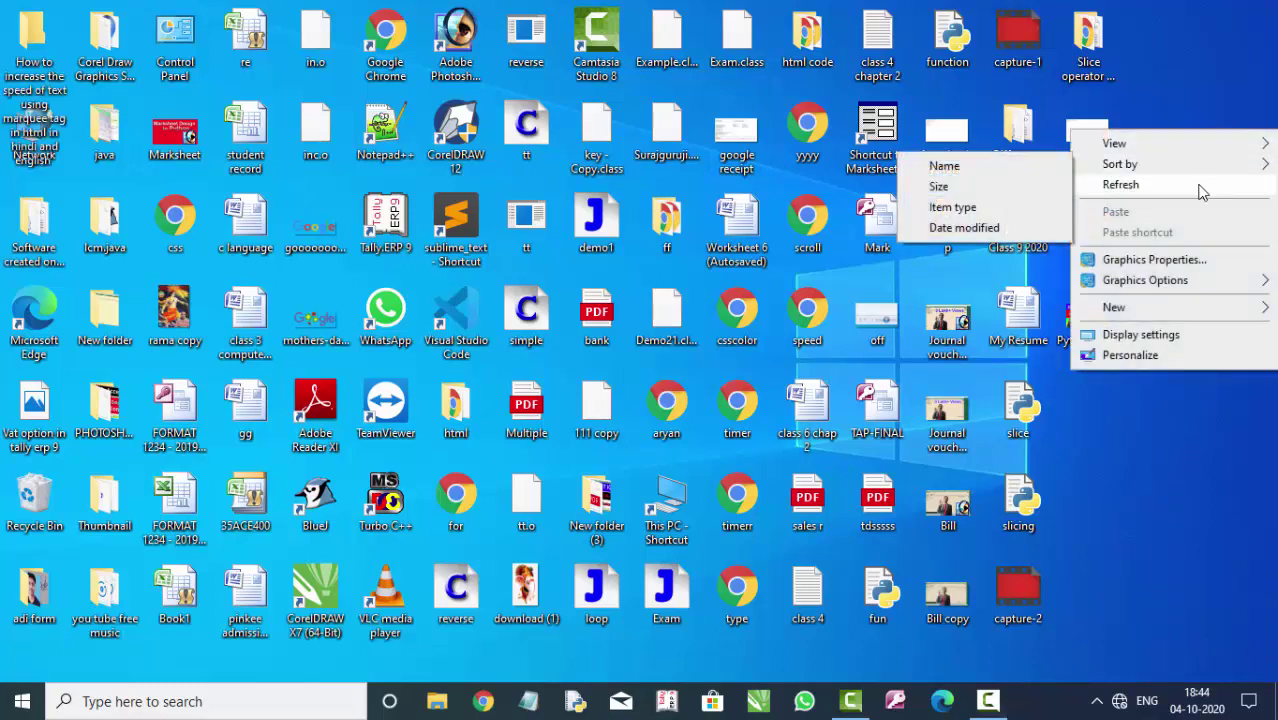
pyautogui.click(1196, 186)
pyautogui.rightClick(1191, 196)
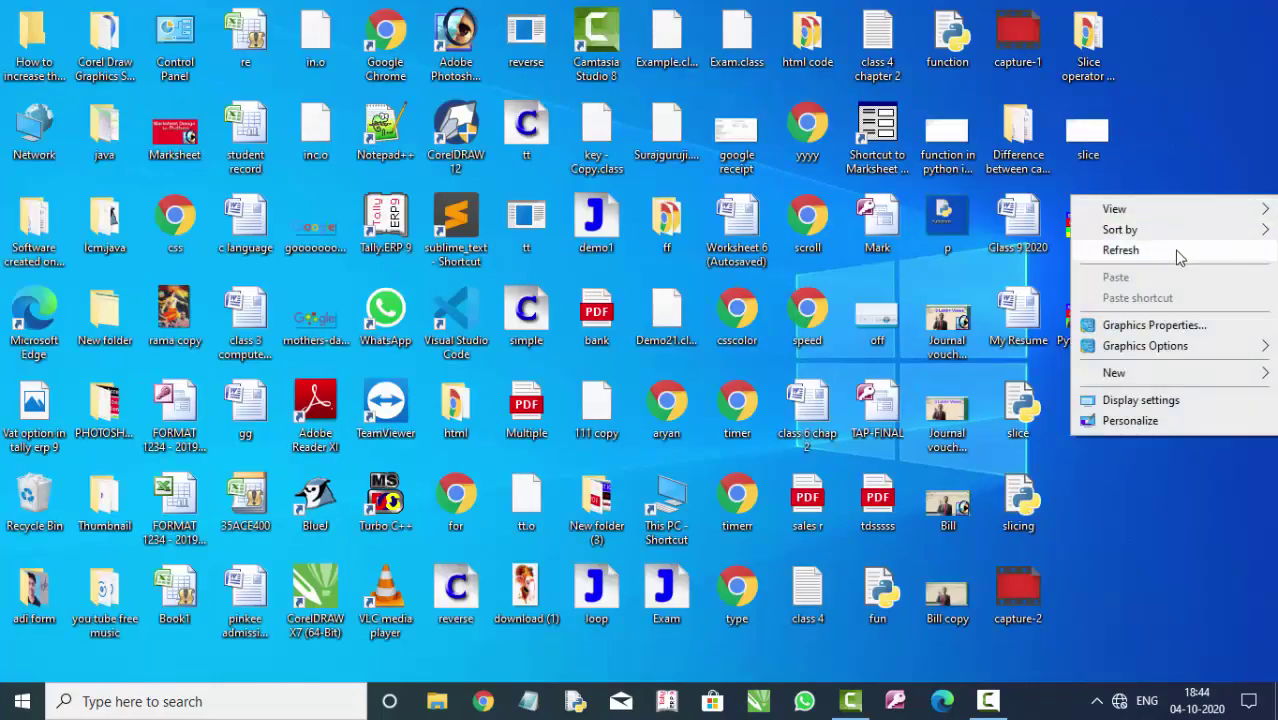
pyautogui.click(1176, 250)
pyautogui.rightClick(1174, 249)
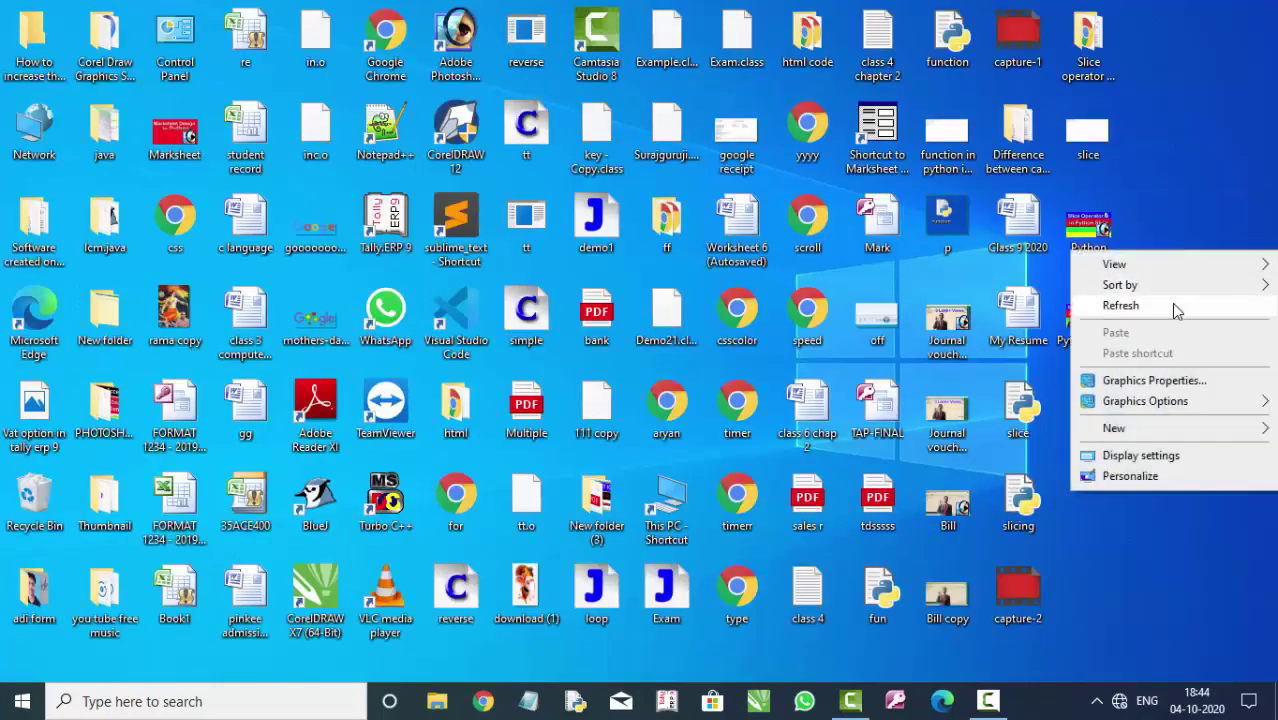
pyautogui.click(1171, 304)
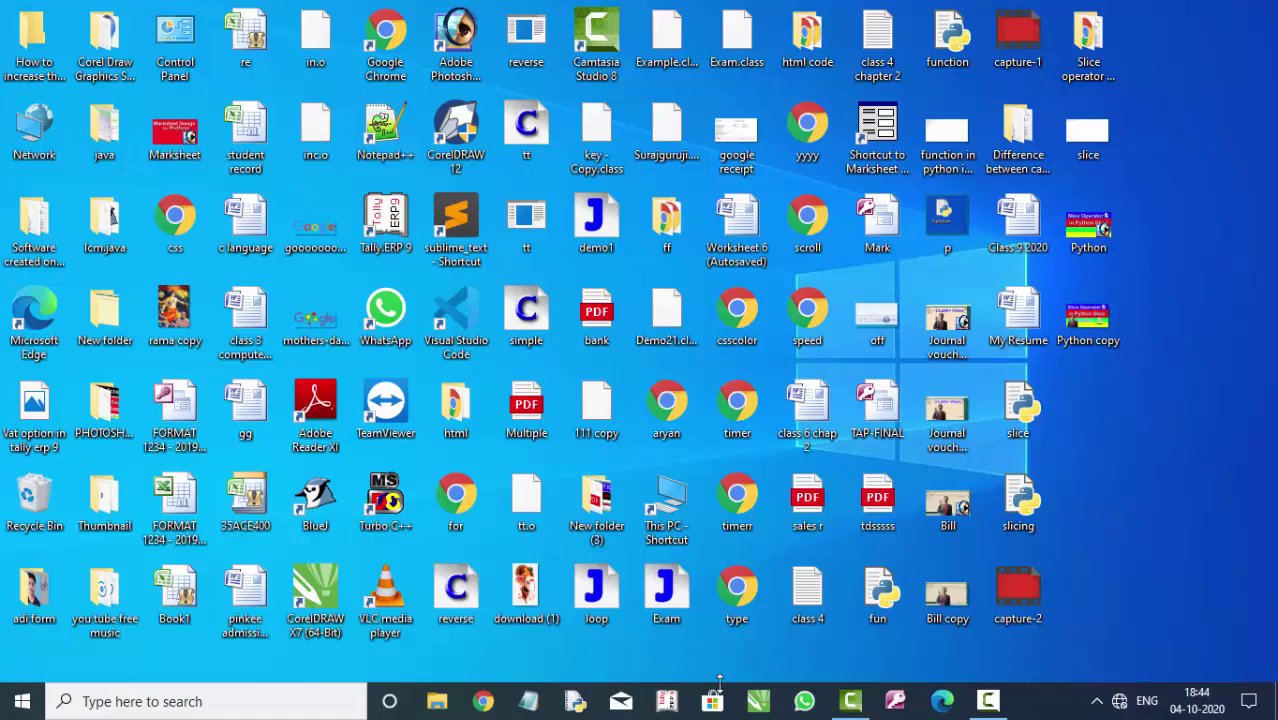
# Launch Tally.ERP 9 in Educational Mode and close the loaded Yuvraj & Sons company.
pyautogui.click(667, 701)
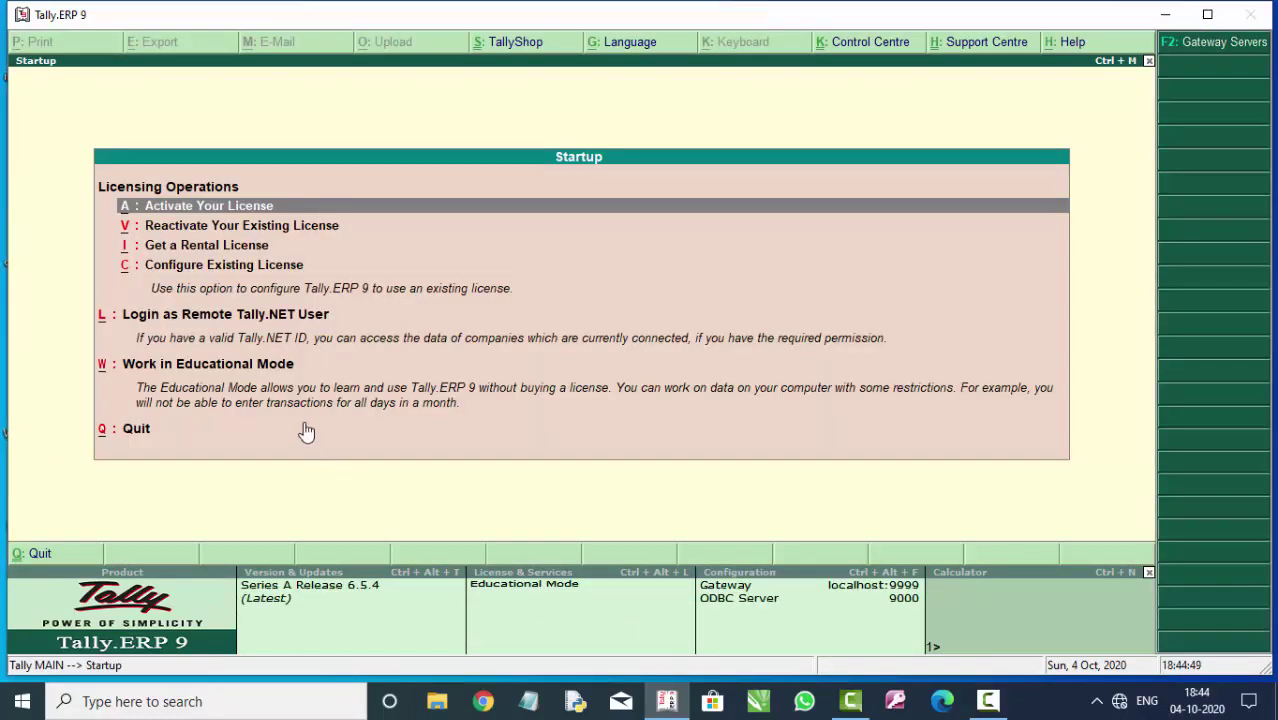
pyautogui.click(250, 370)
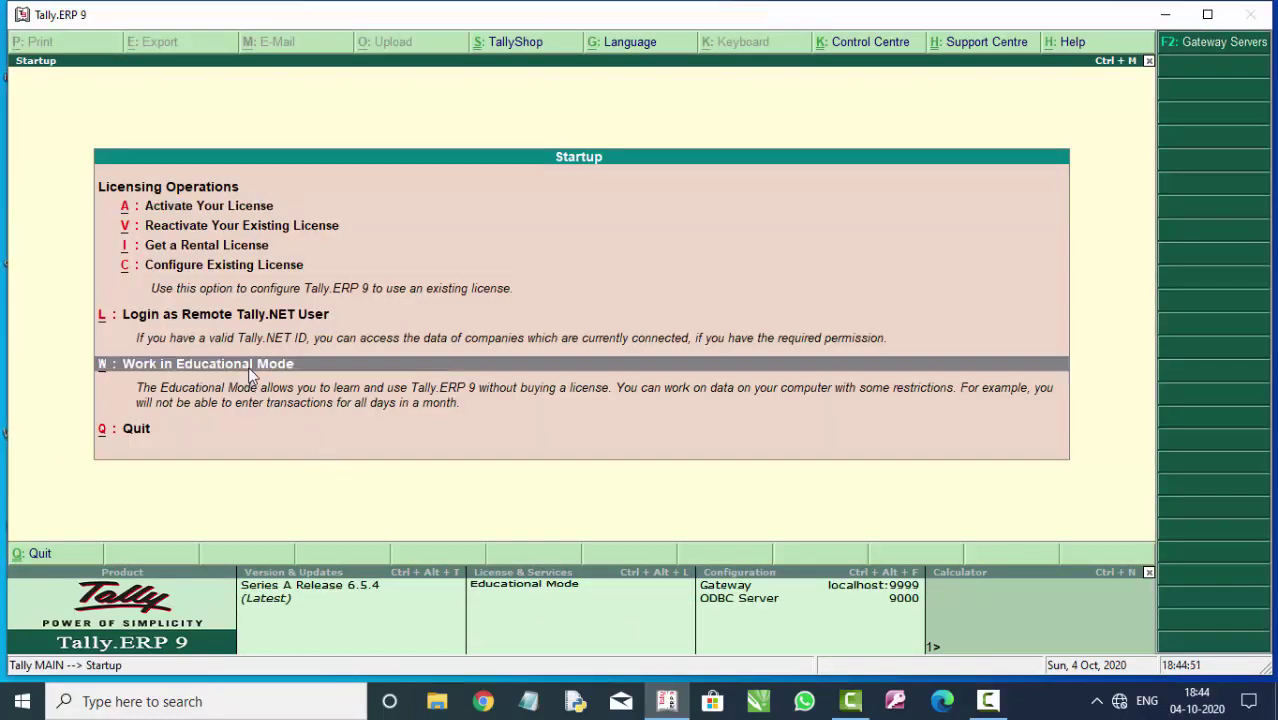
pyautogui.click(250, 368)
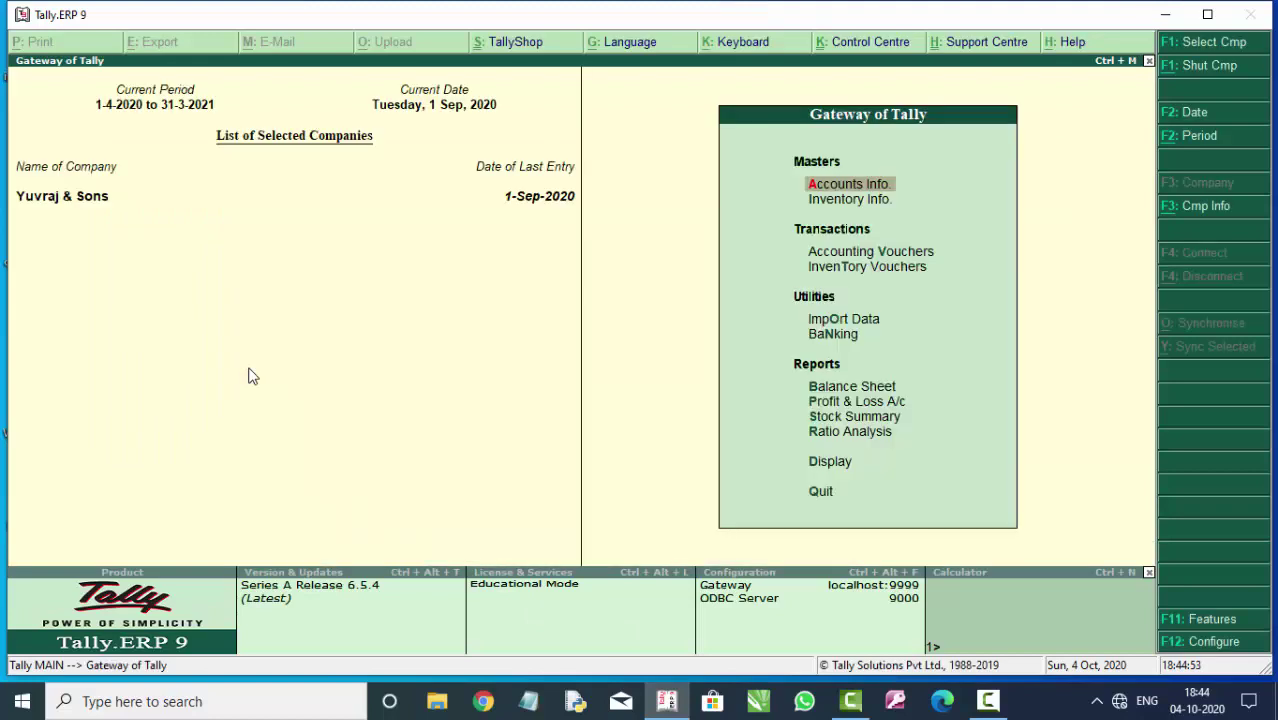
pyautogui.hotkey('alt', 'F1')
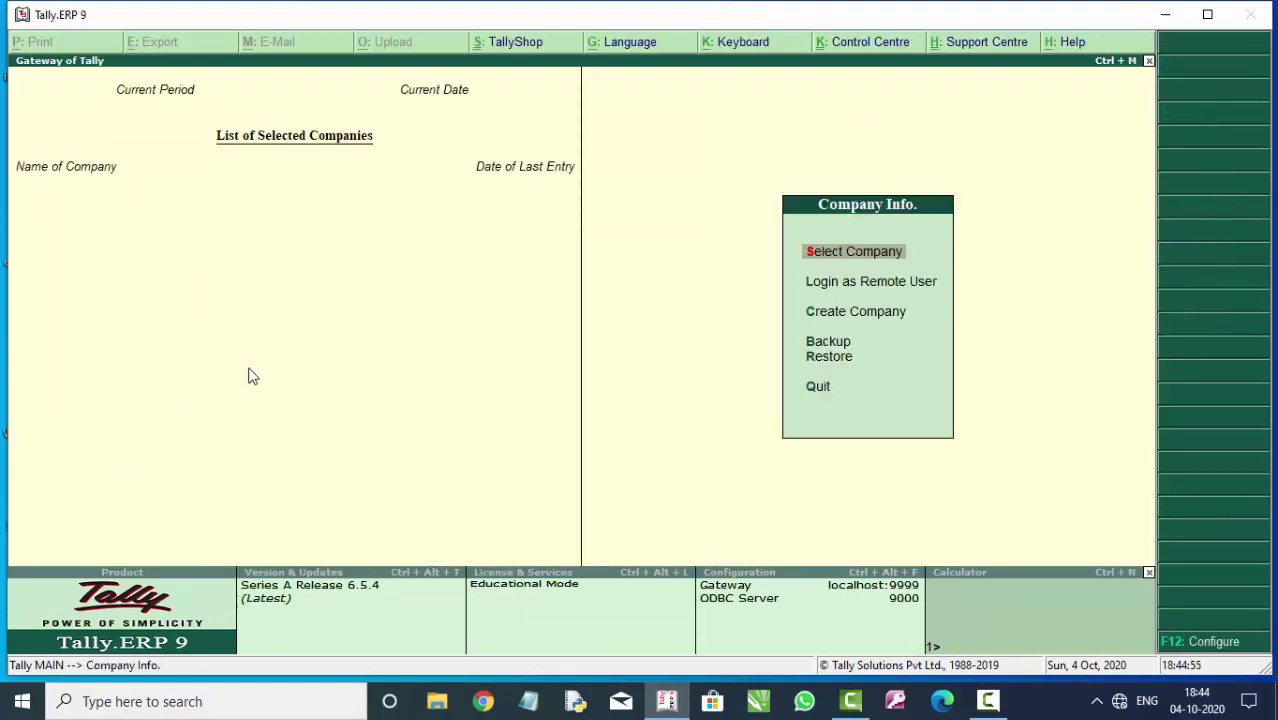
# Start a new company named 'Ram & Sohan' with address 'New colony Deoria'.
pyautogui.click(842, 326)
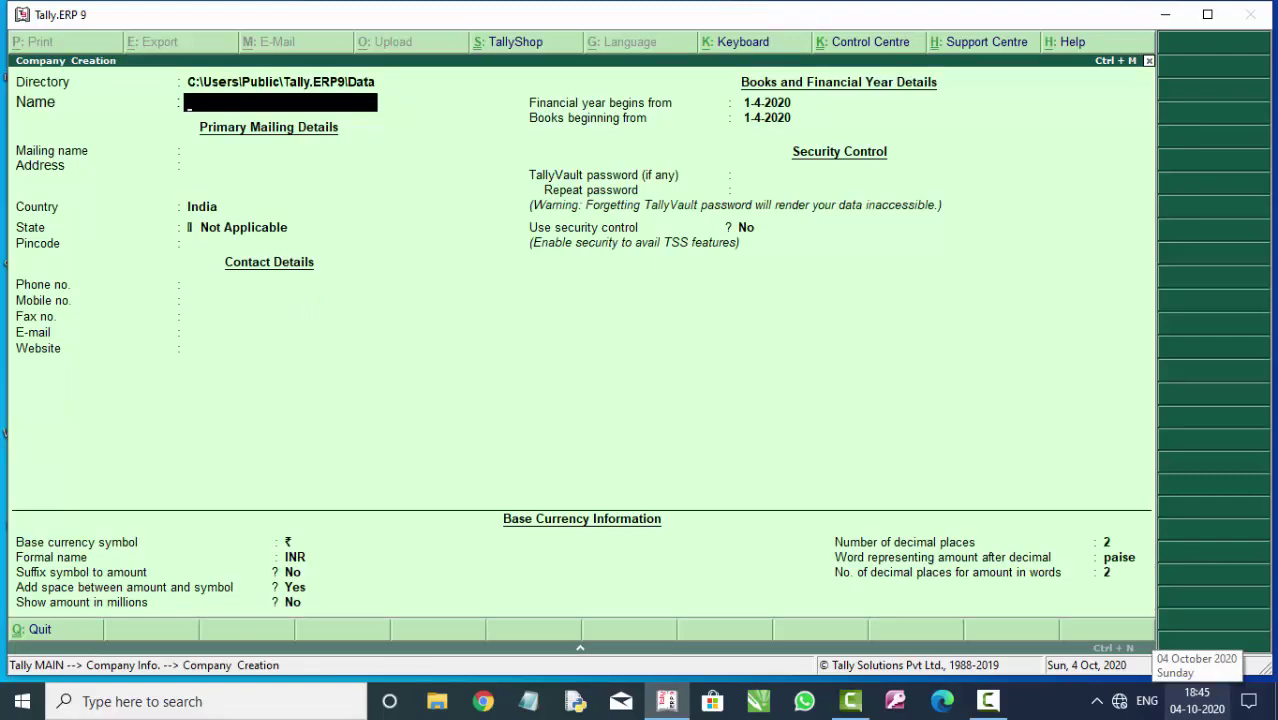
pyautogui.write('Ra')
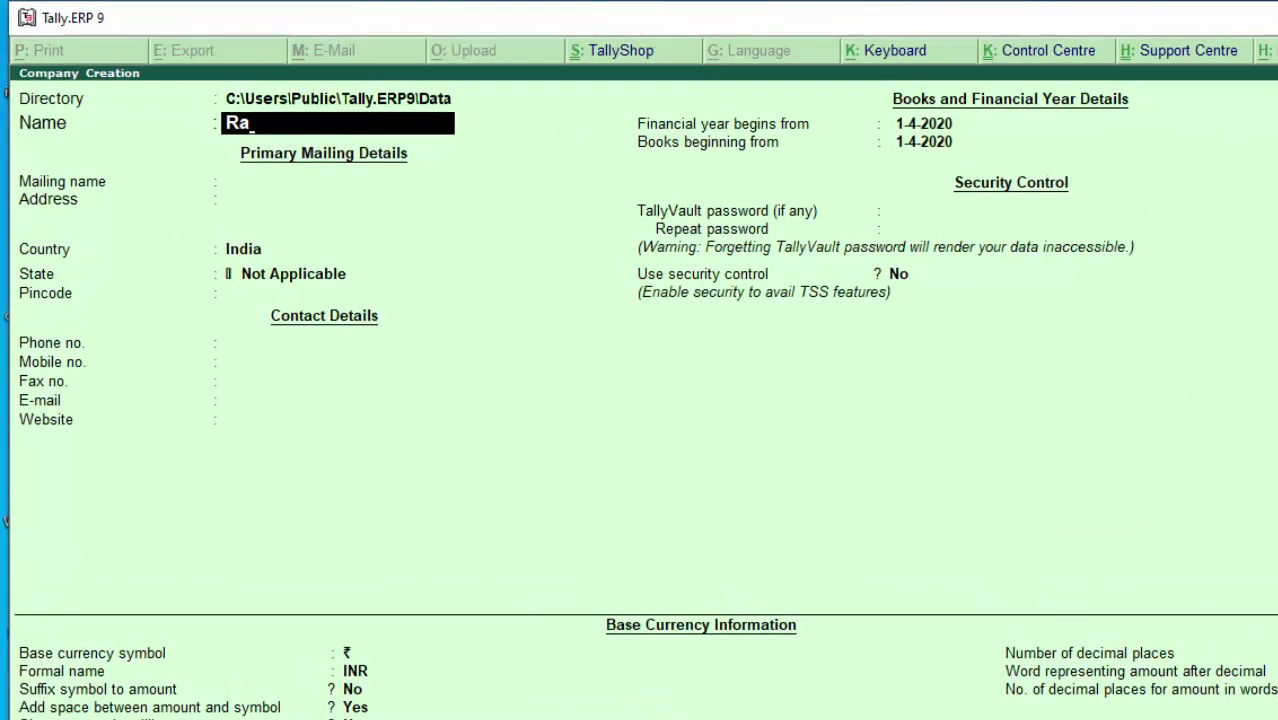
pyautogui.write('m ')
pyautogui.write('&')
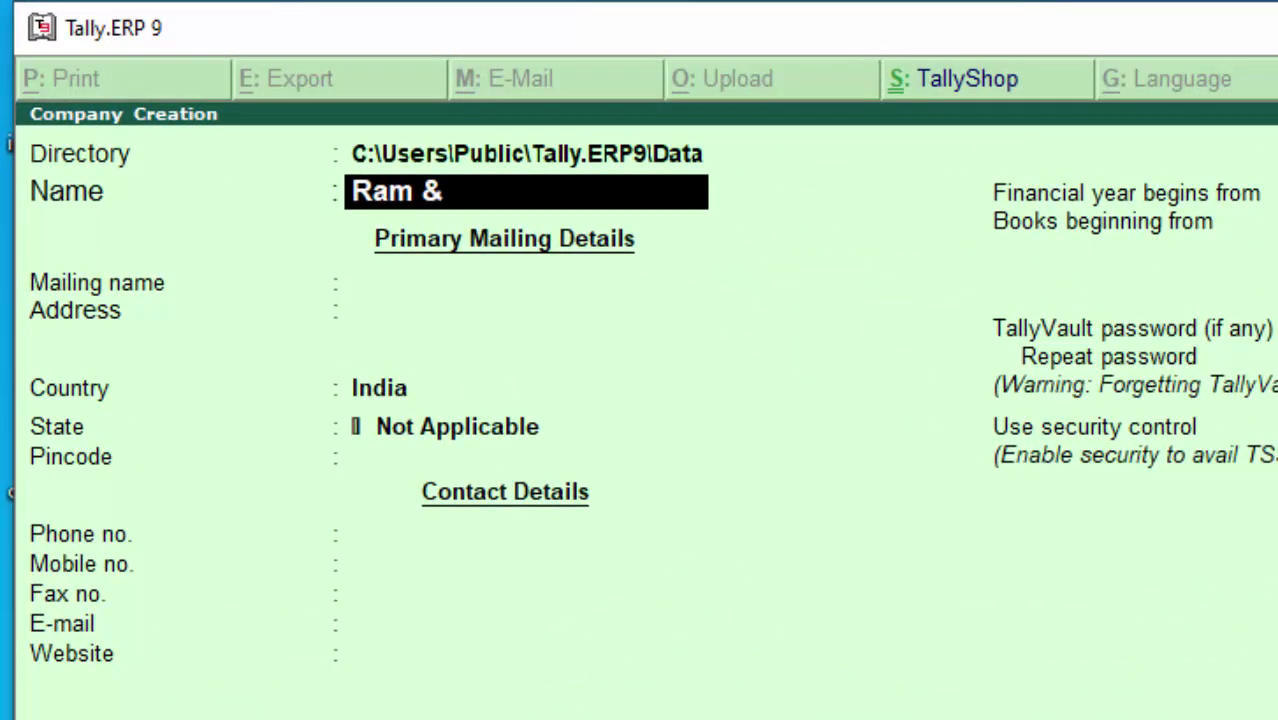
pyautogui.write(' Soha')
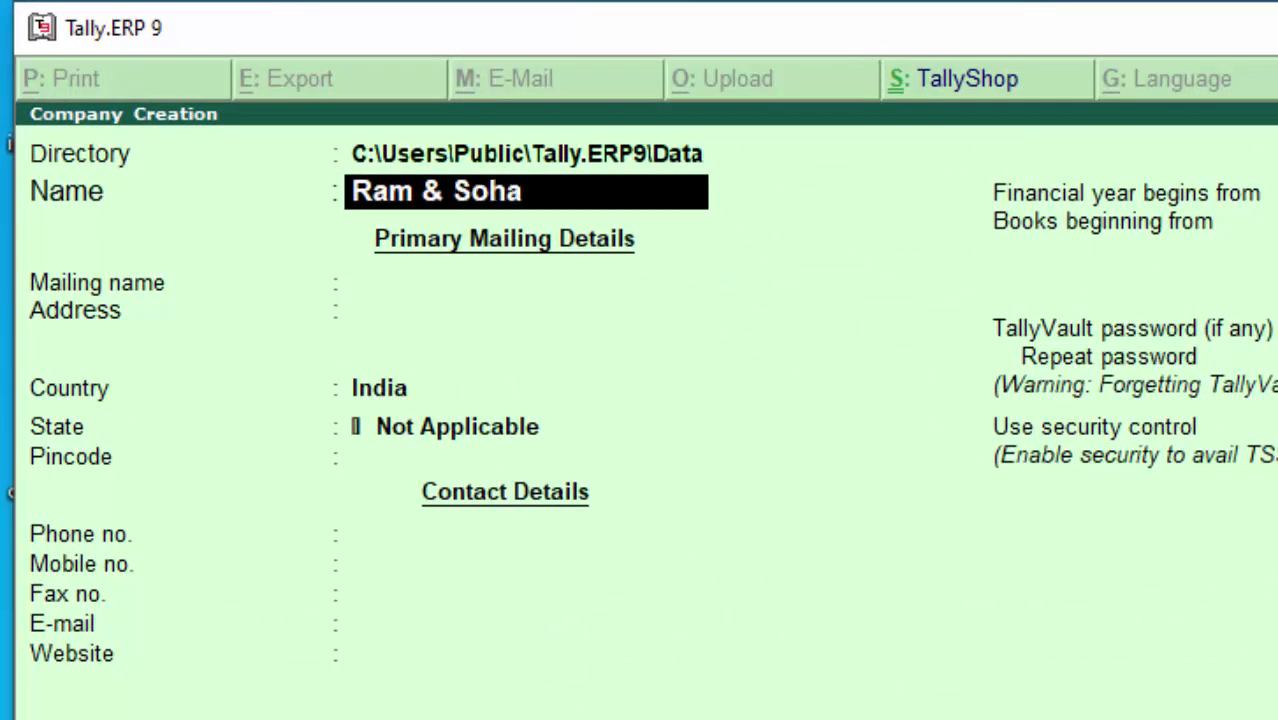
pyautogui.write('n')
pyautogui.press('Return')
pyautogui.press('Return')
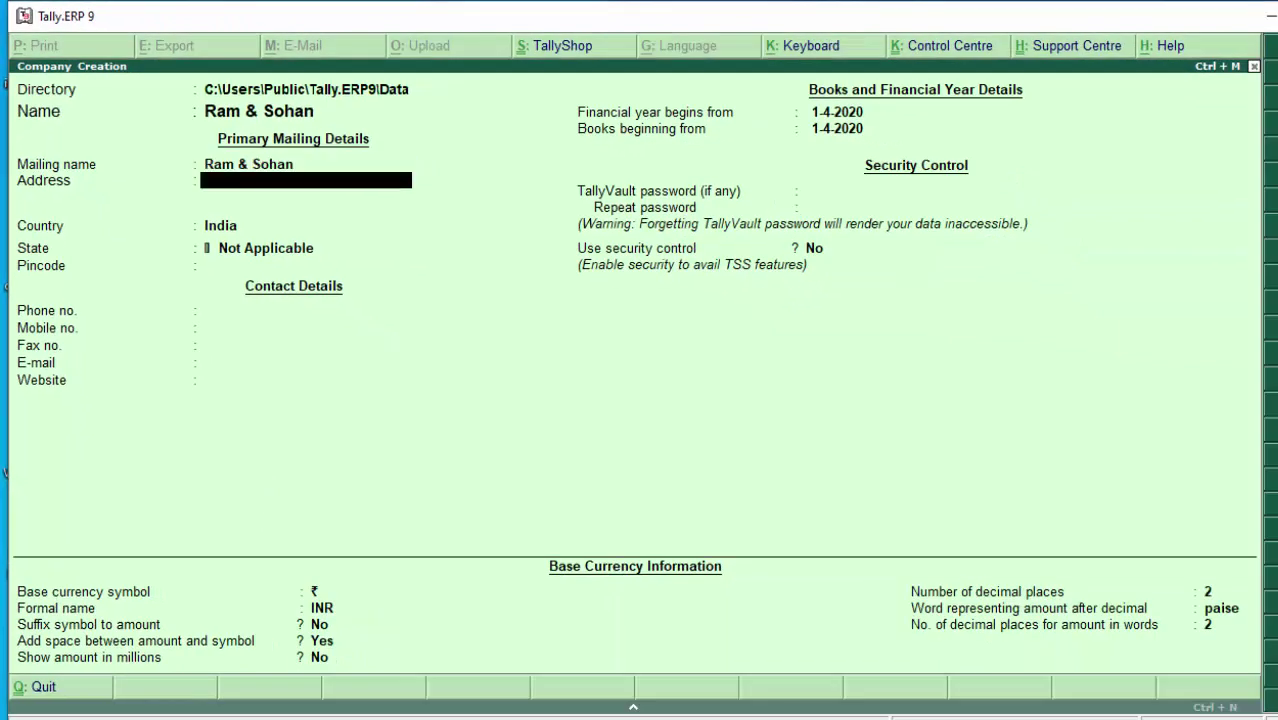
pyautogui.write('N')
pyautogui.write('e')
pyautogui.write('w c')
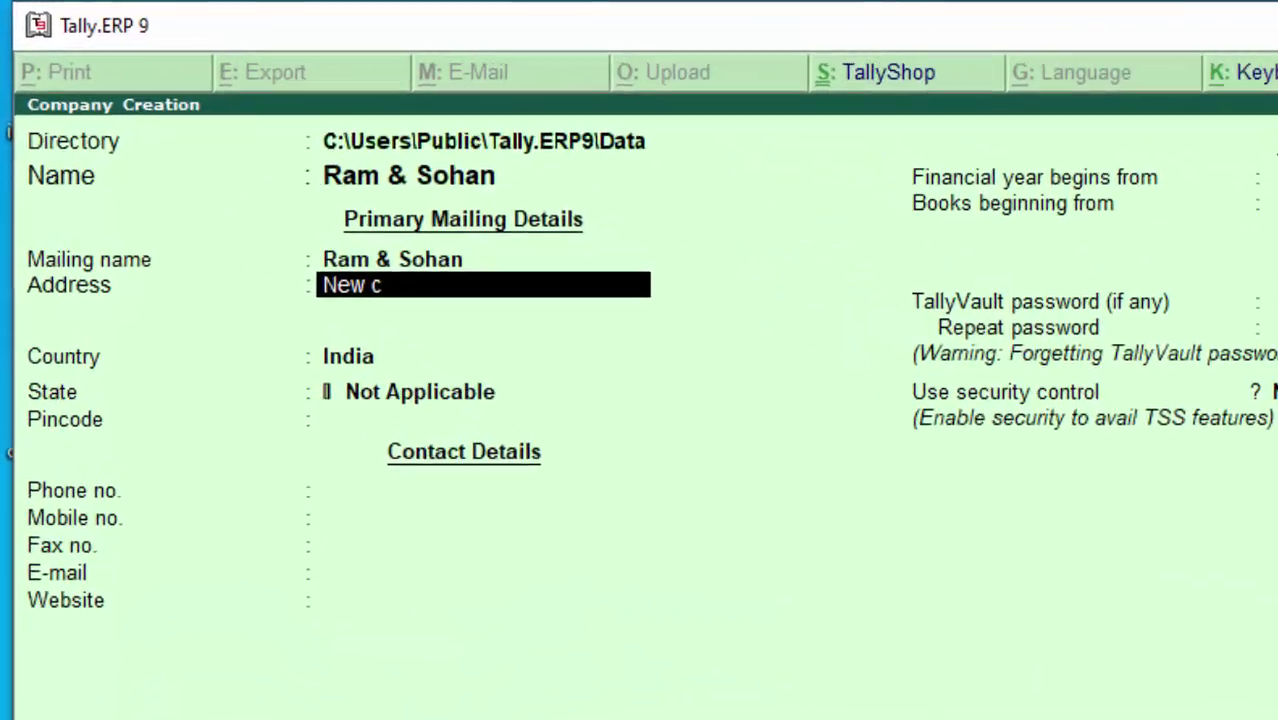
pyautogui.write('olony')
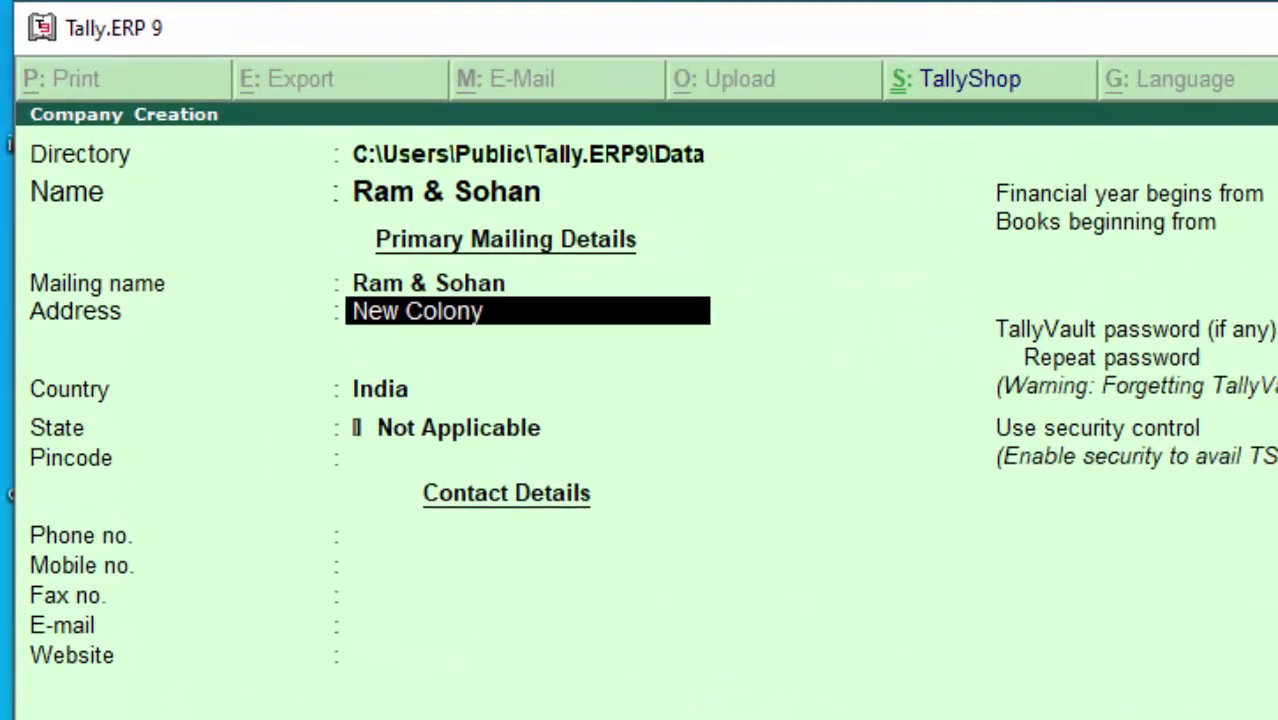
pyautogui.write(' d')
pyautogui.press('BackSpace')
pyautogui.write('Deori')
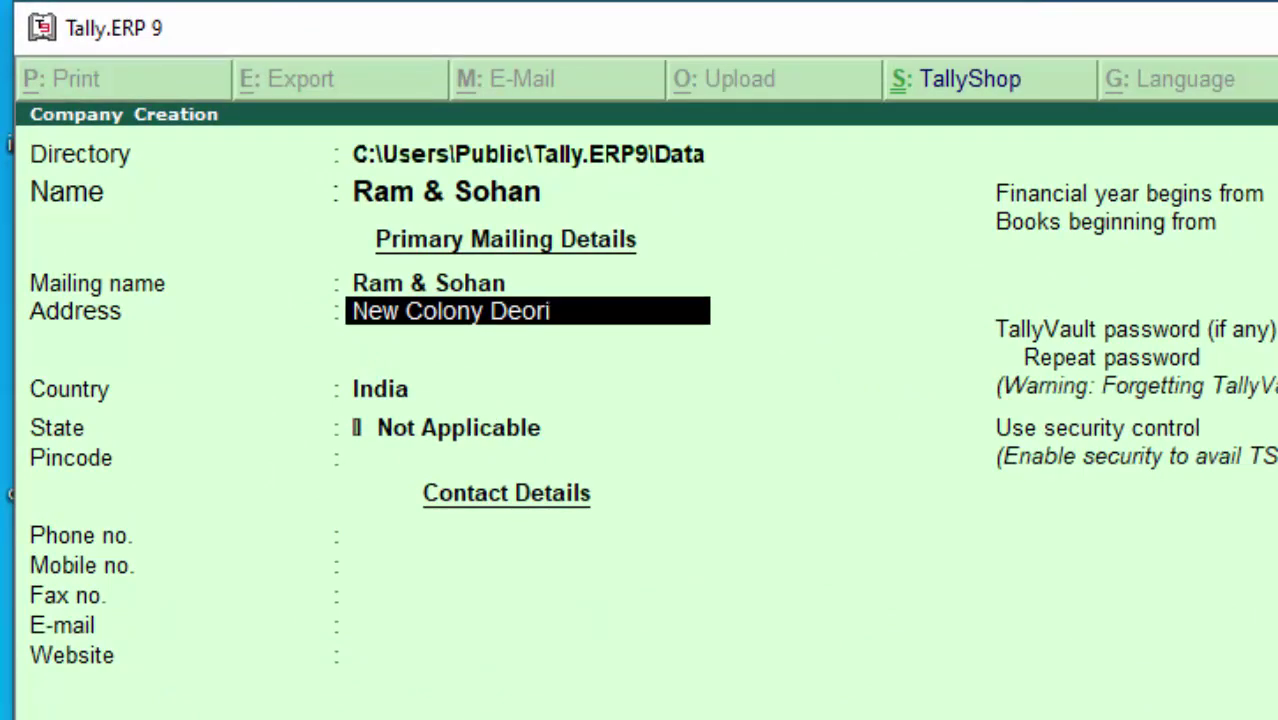
pyautogui.write('a')
pyautogui.press('Return')
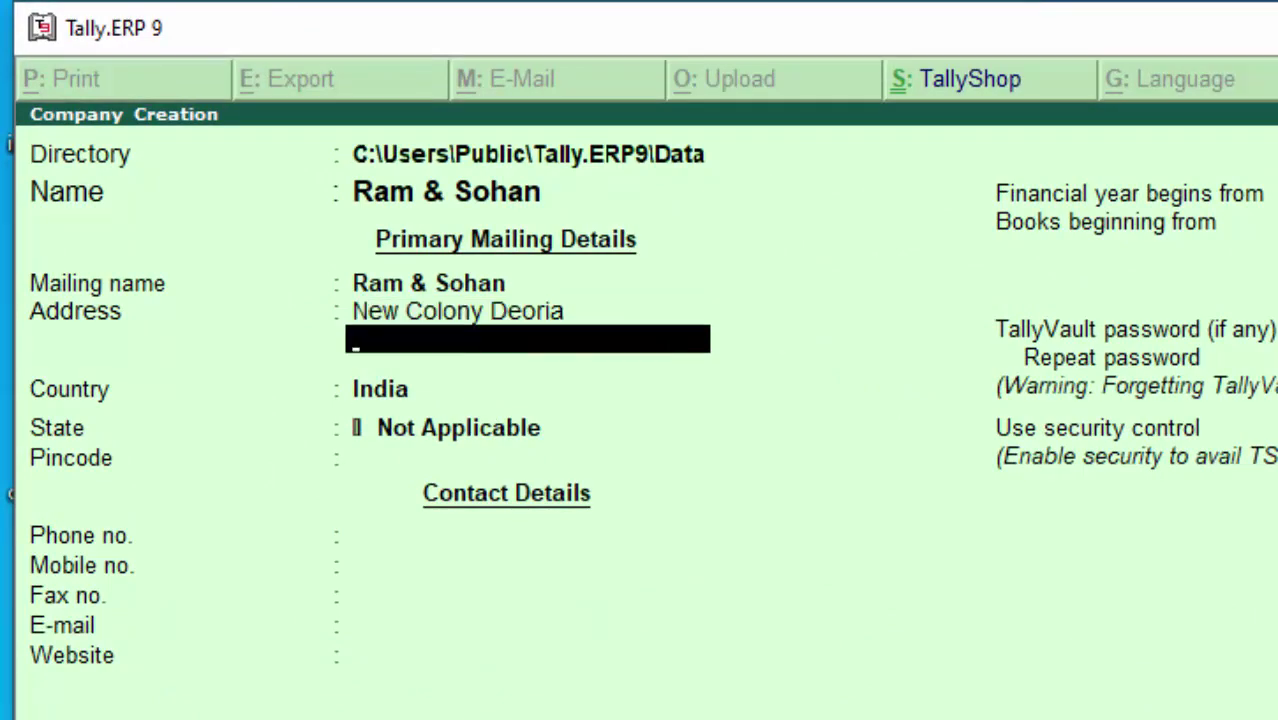
pyautogui.press('Return')
pyautogui.press('Return')
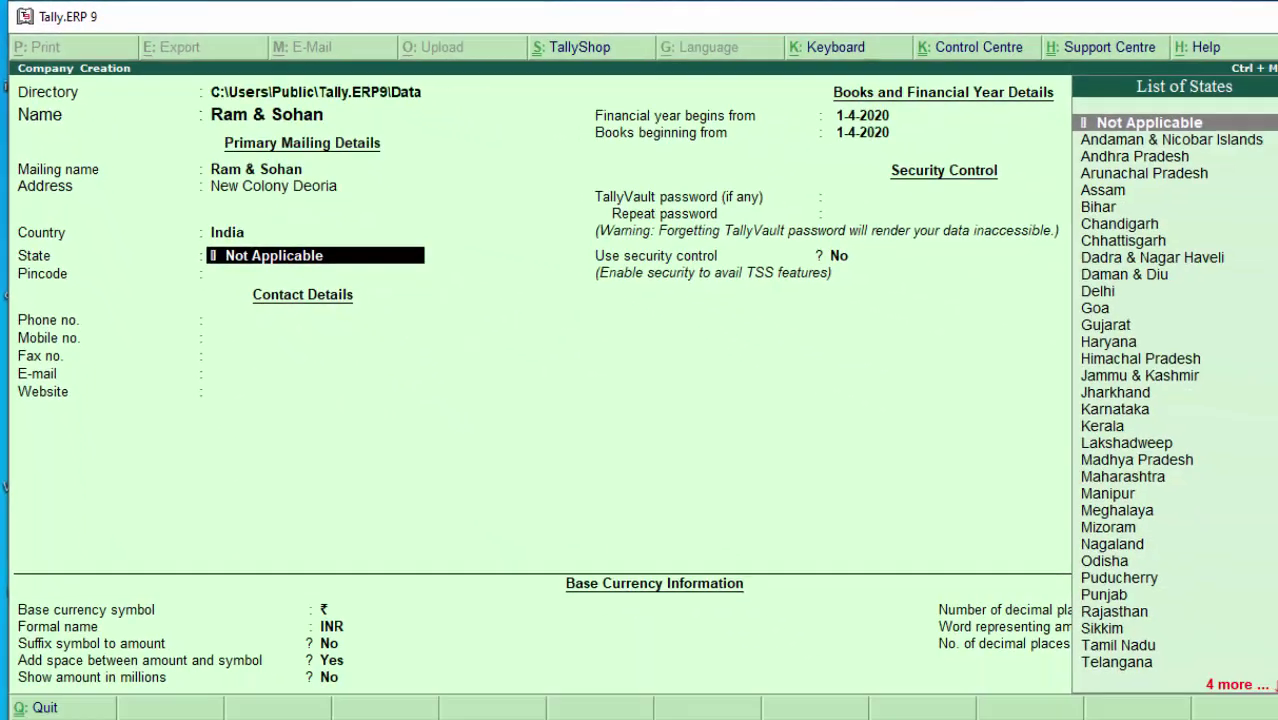
# Set state Uttar Pradesh and pincode 274001, then accept the remaining defaults to save the company.
pyautogui.write('U')
pyautogui.press('Down')
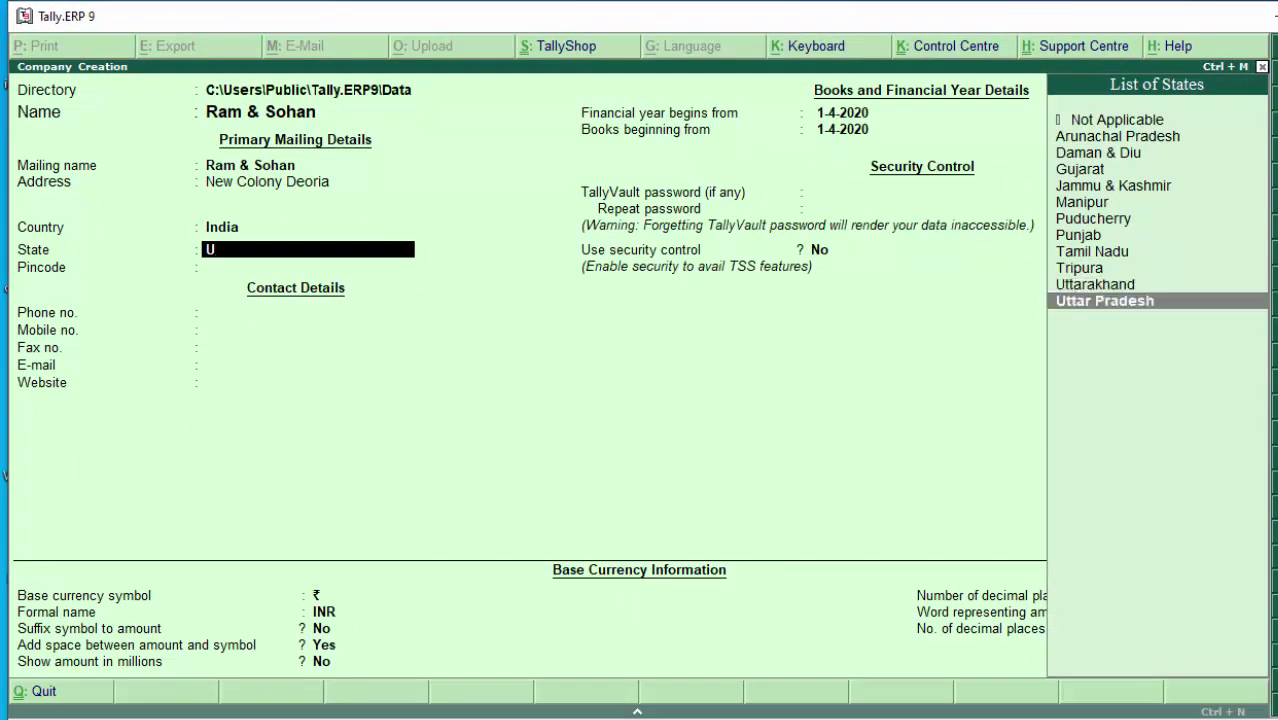
pyautogui.press('Return')
pyautogui.write('2')
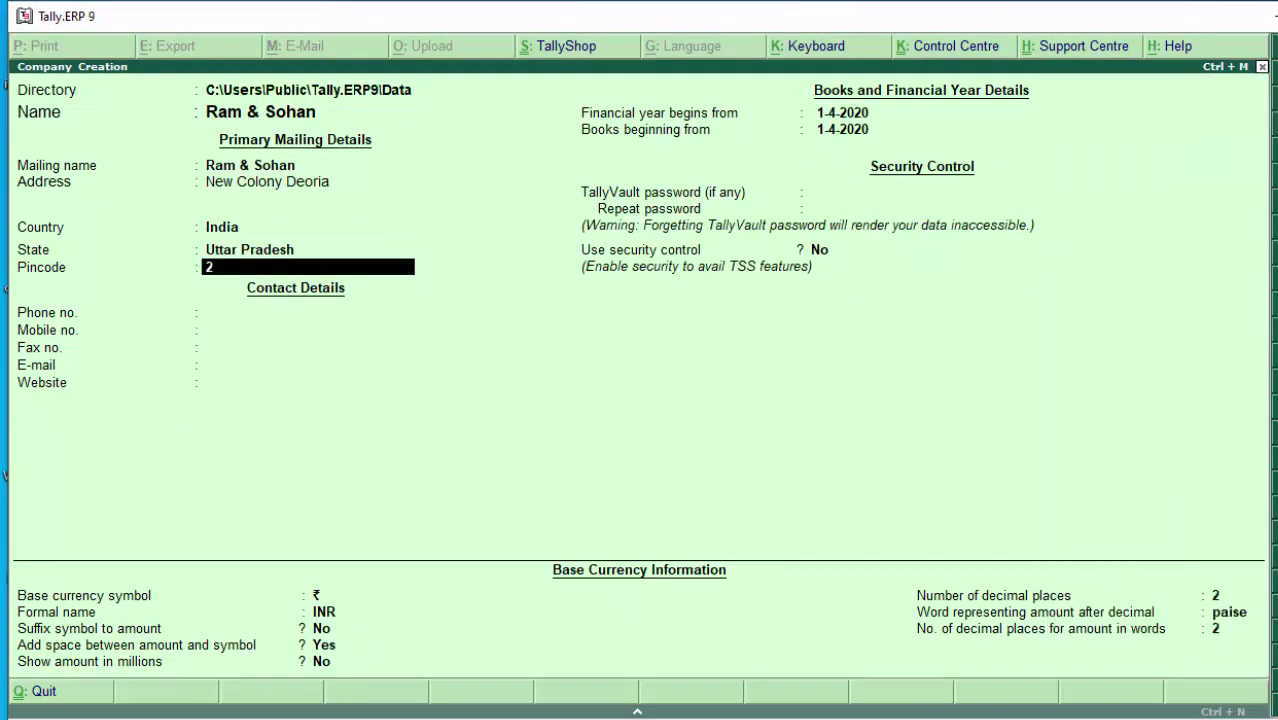
pyautogui.write('7400')
pyautogui.write('1')
pyautogui.press('Return')
pyautogui.press('Return')
pyautogui.press('Return')
pyautogui.press('Return')
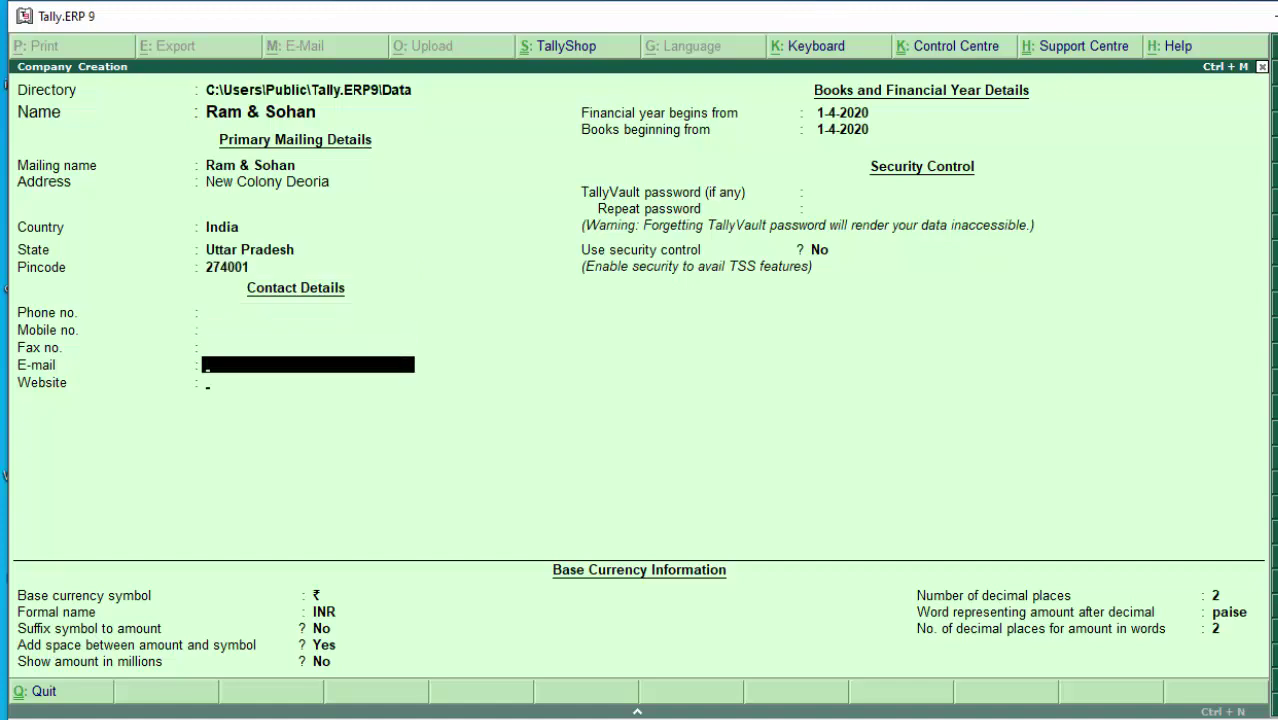
pyautogui.press('Return')
pyautogui.press('Return')
pyautogui.press('Return')
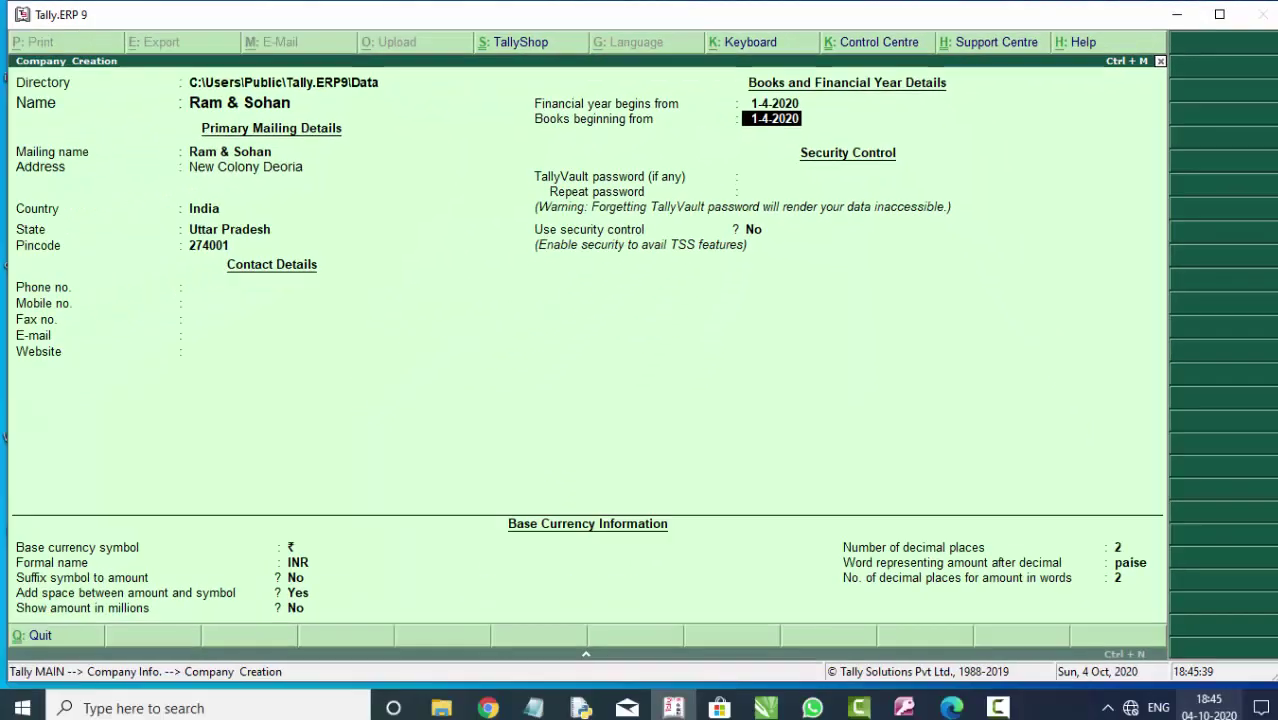
pyautogui.press('Return')
pyautogui.press('Return')
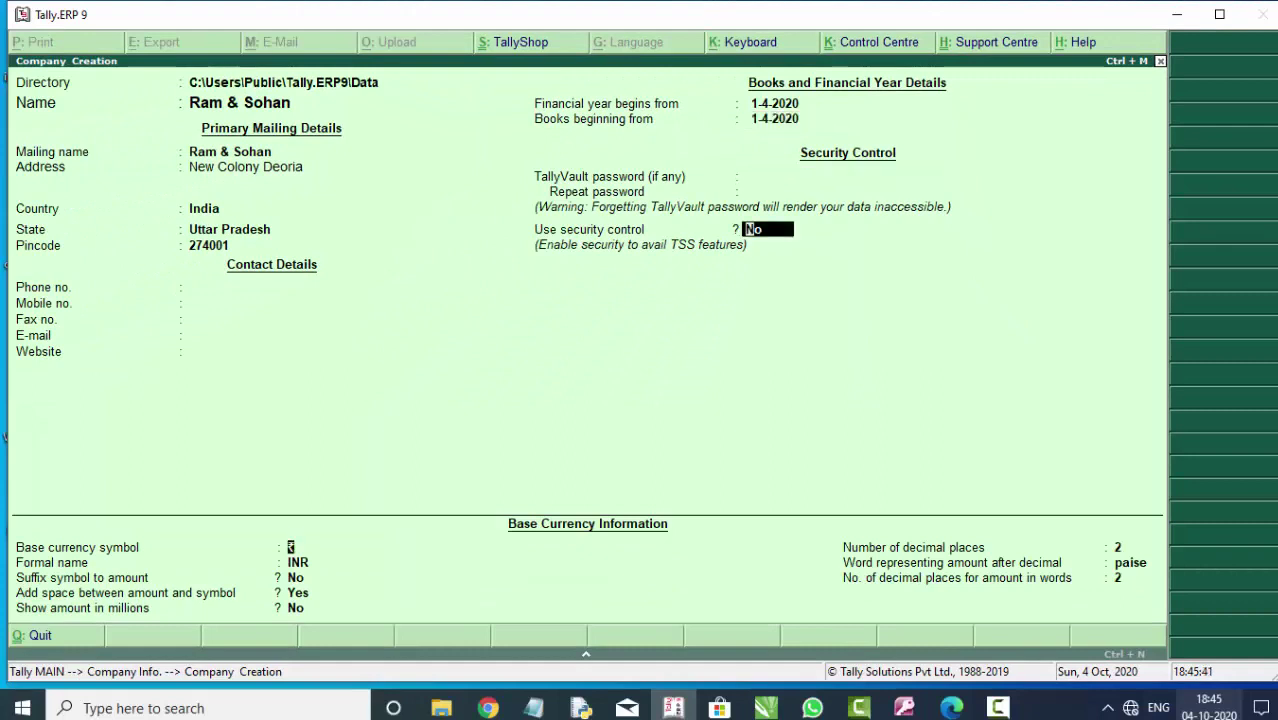
pyautogui.press('Return')
pyautogui.press('Return')
pyautogui.press('Return')
pyautogui.press('Return')
pyautogui.press('Return')
pyautogui.press('Return')
pyautogui.press('Return')
pyautogui.press('Return')
pyautogui.press('Return')
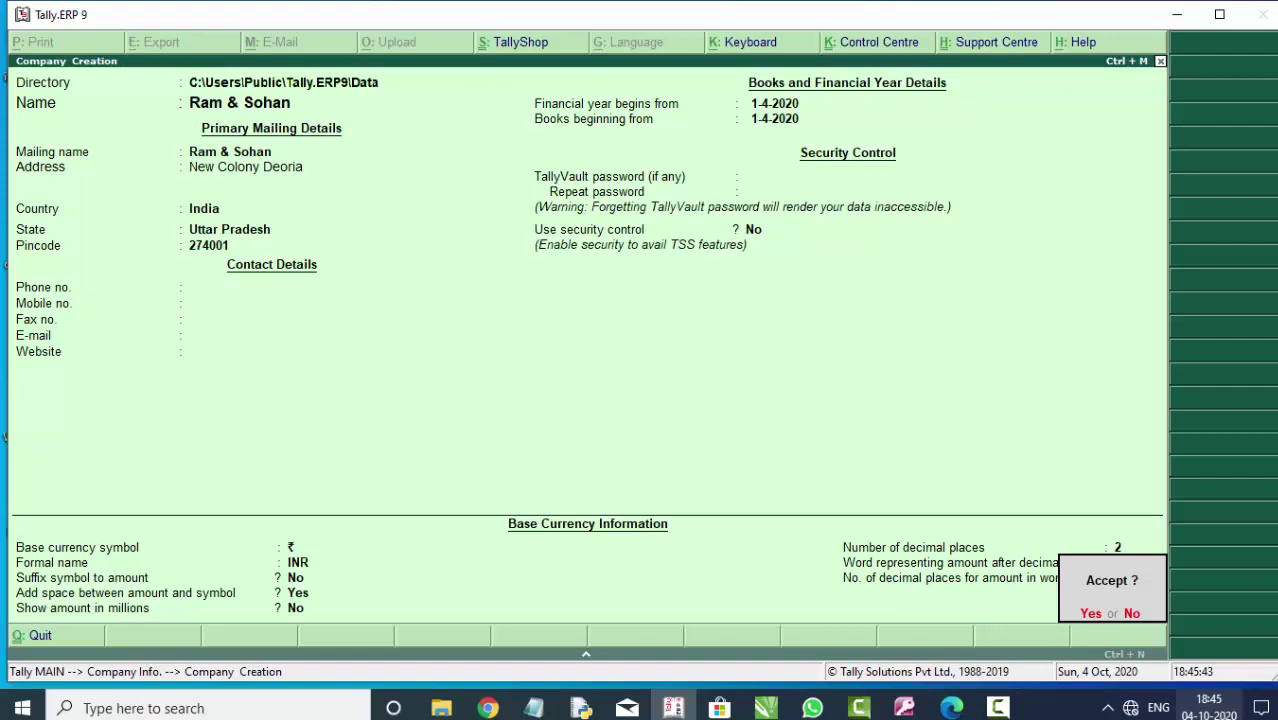
pyautogui.press('Return')
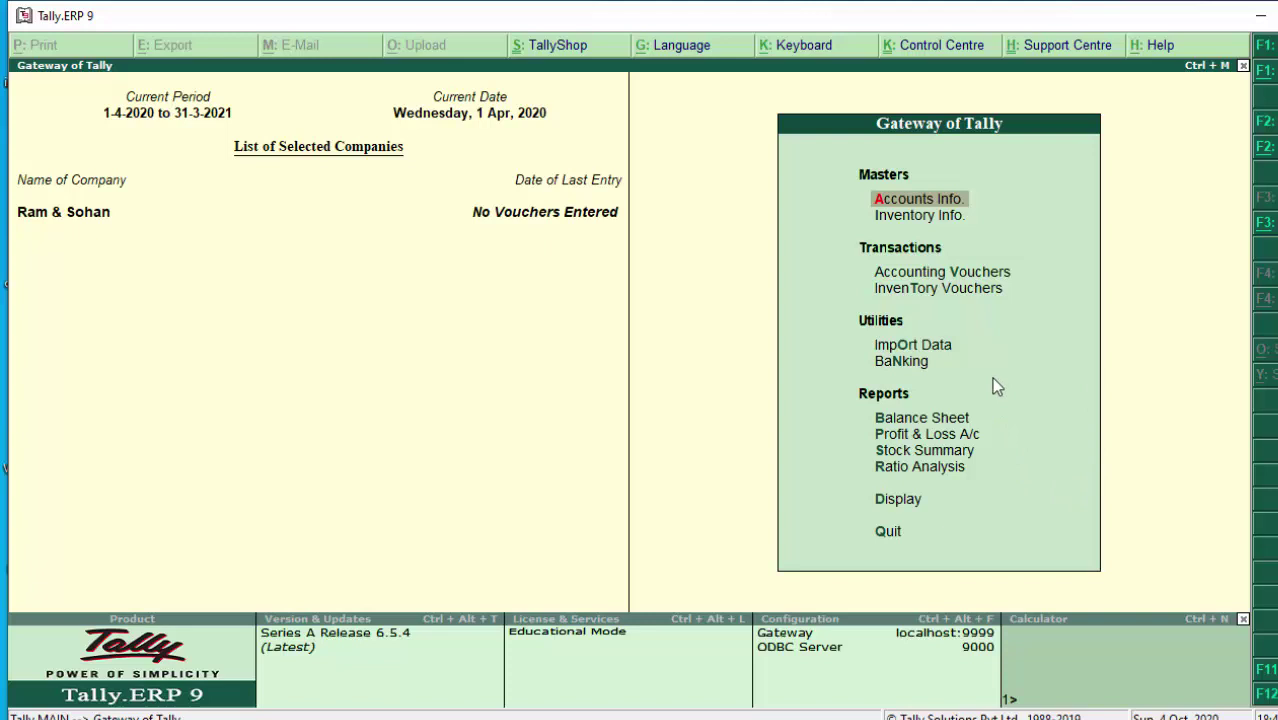
# Open Accounting Voucher Creation from Gateway of Tally with the V shortcut.
pyautogui.press('v')
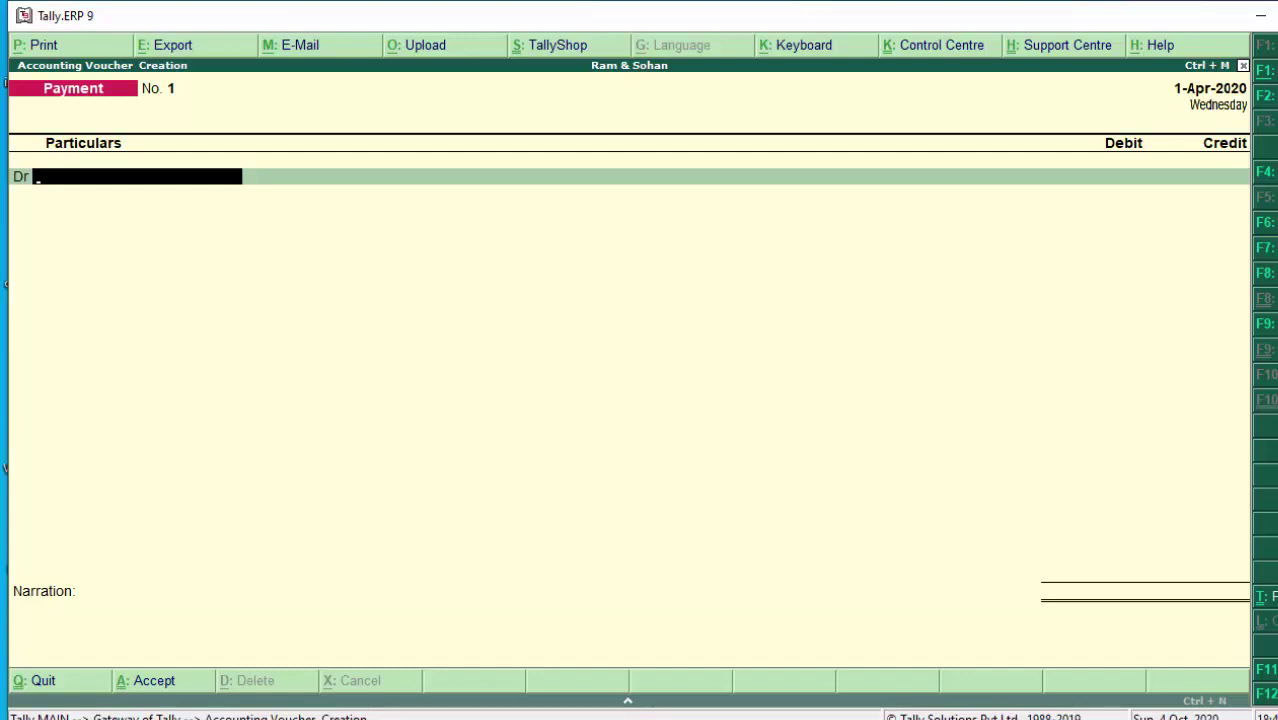
# Switch to a Purchase voucher with supplier invoice 890, dated 1-Apr-2020.
pyautogui.press('F9')
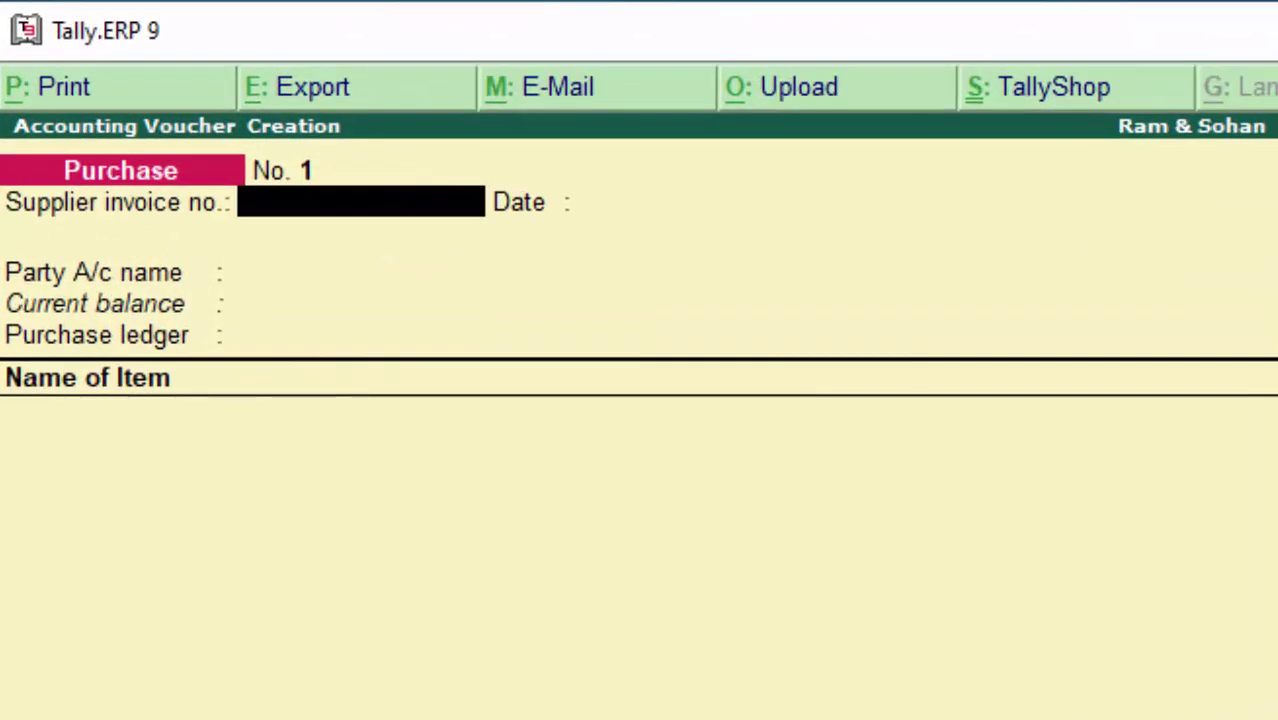
pyautogui.write('890')
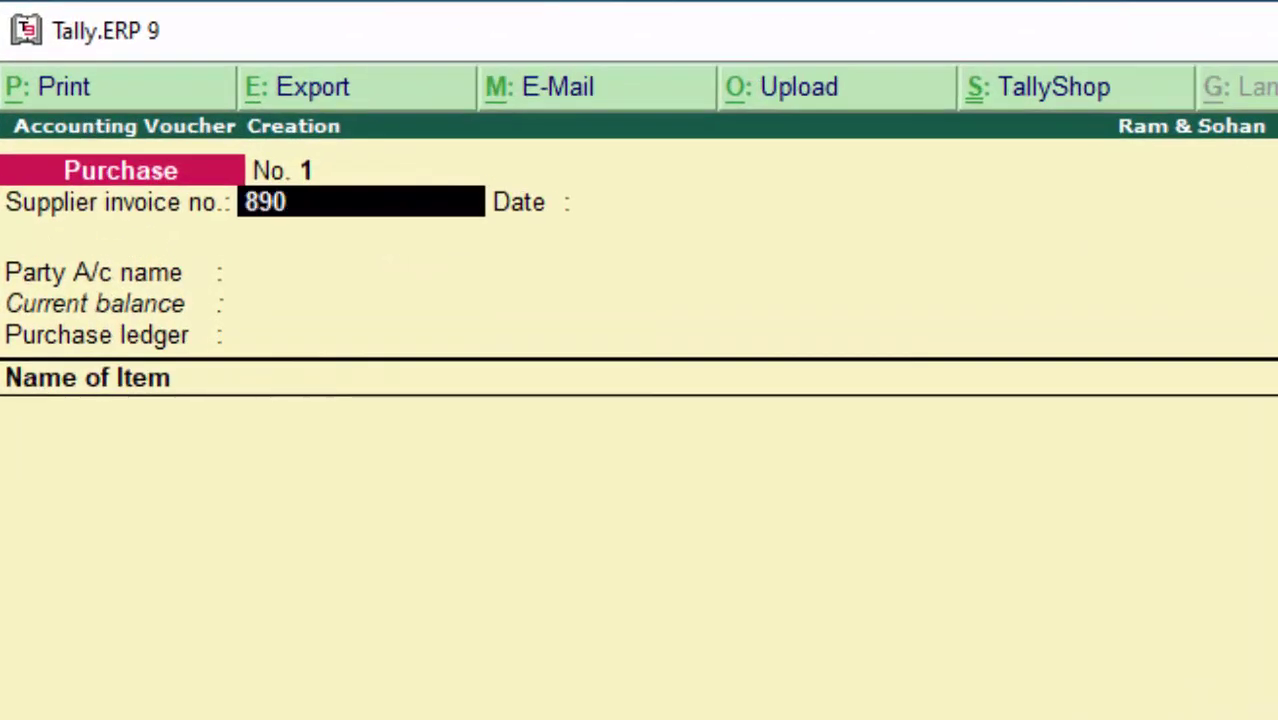
pyautogui.press('Return')
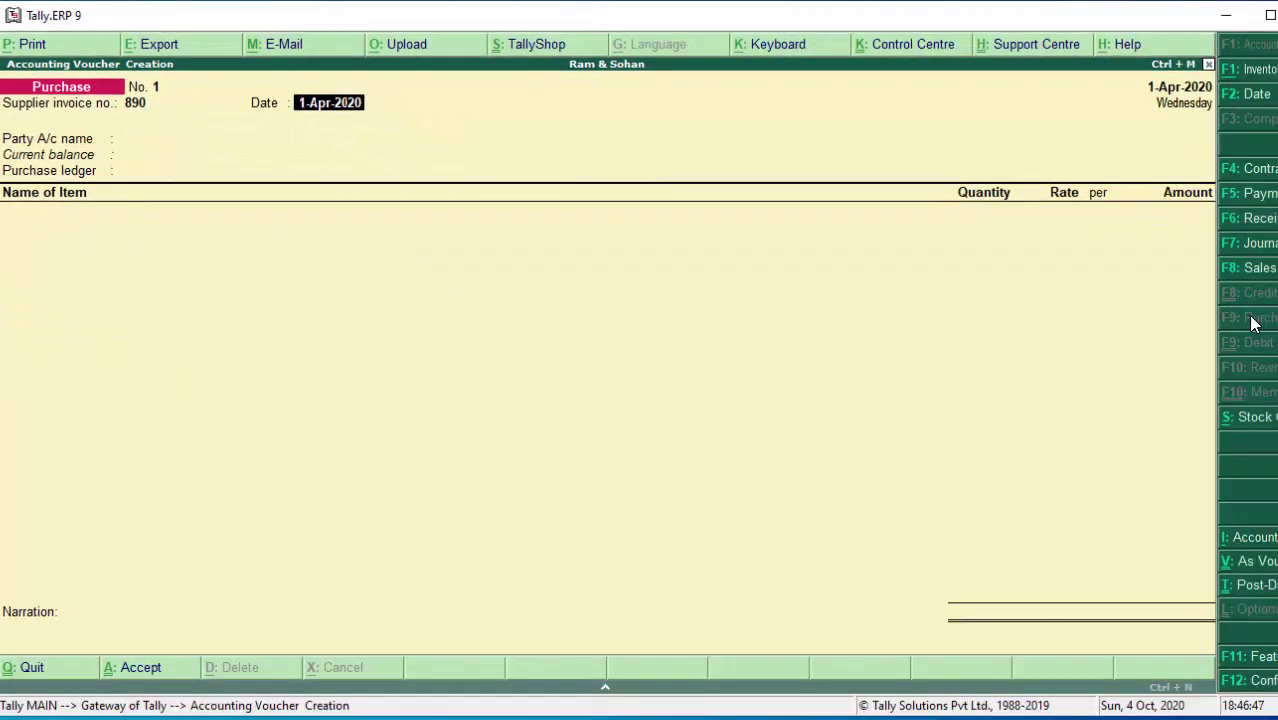
pyautogui.press('Return')
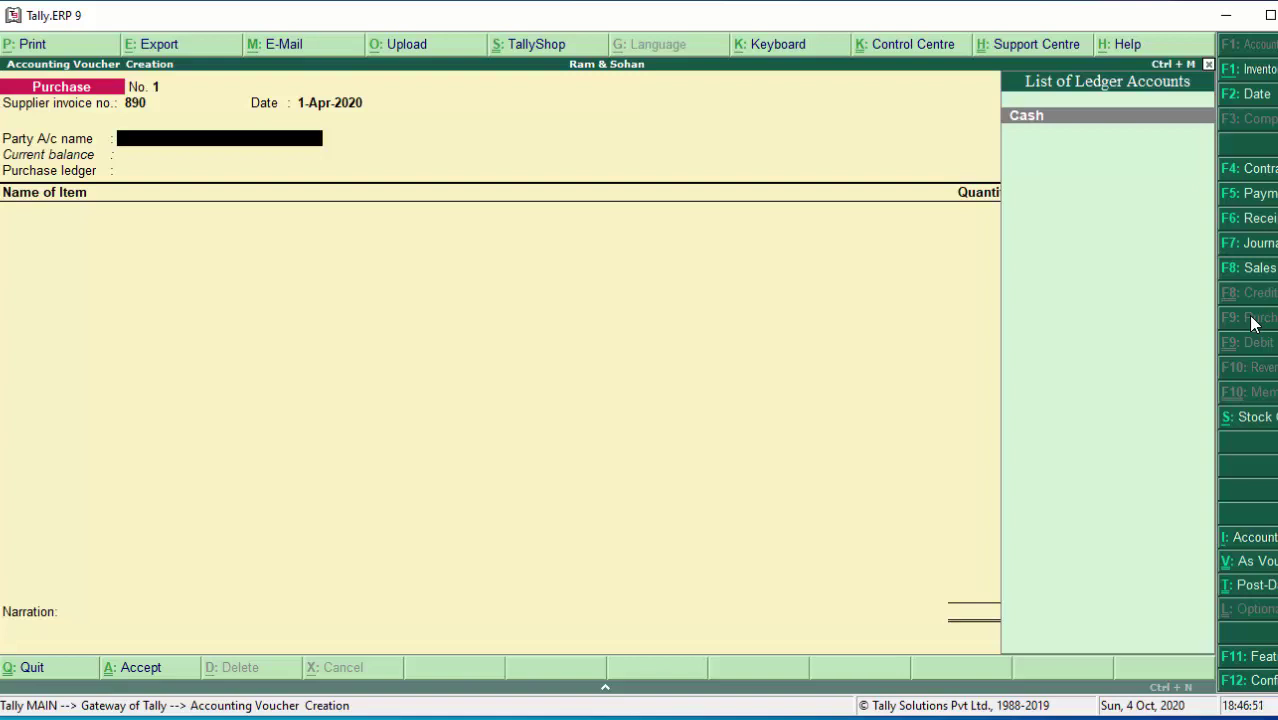
# Create the supplier's ledger under Sundry Creditors with bill-by-bill balances on, and save it.
pyautogui.hotkey('alt', 'c')
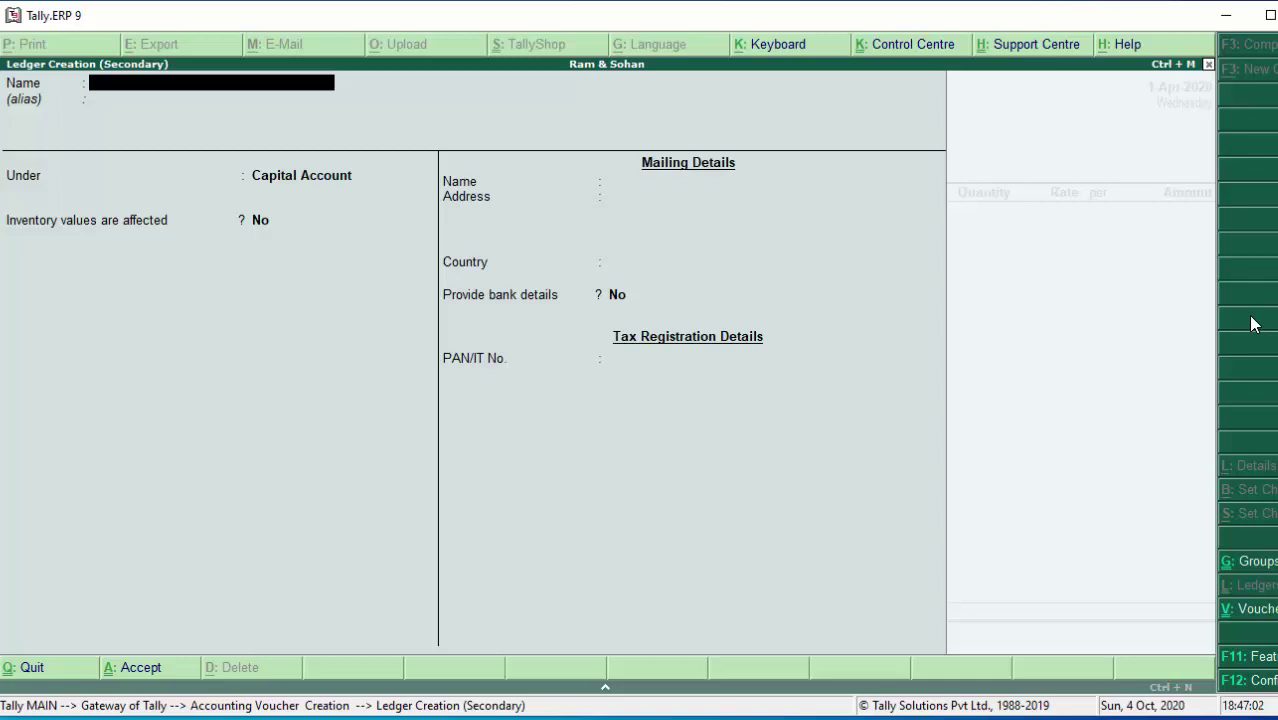
pyautogui.write('Ri')
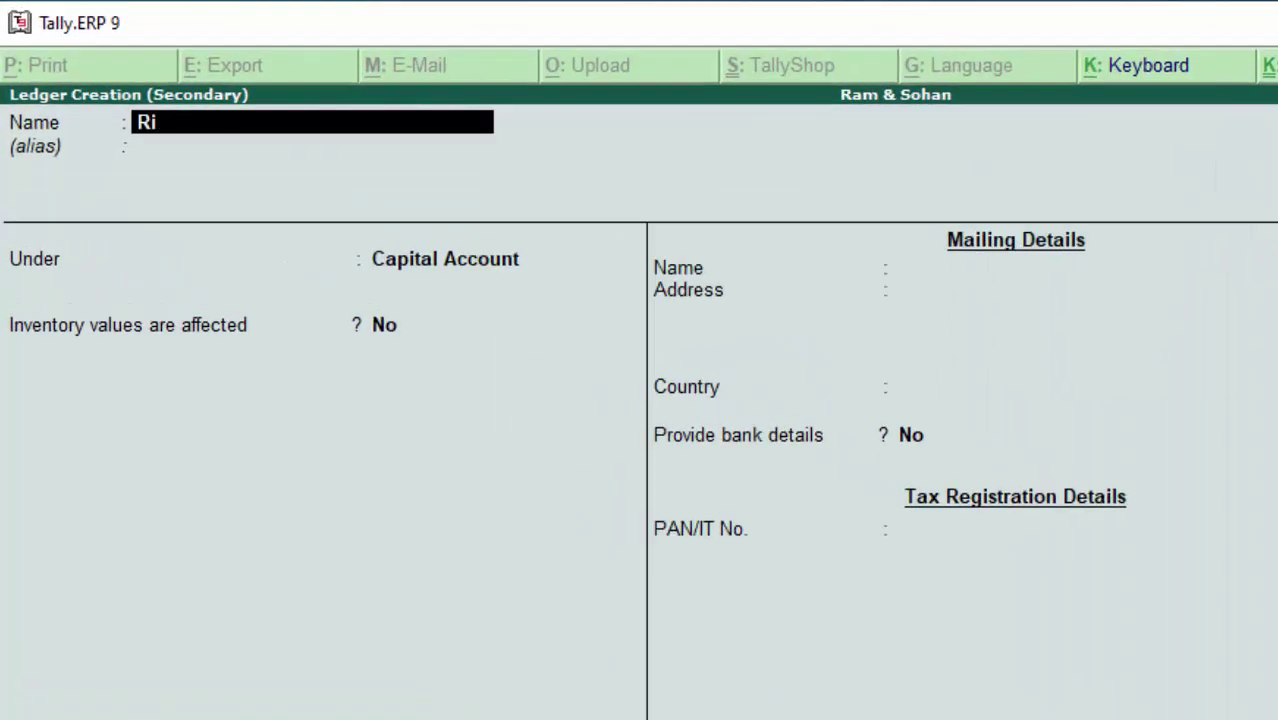
pyautogui.write('tesh')
pyautogui.write('c')
pyautogui.press('Return')
pyautogui.press('Return')
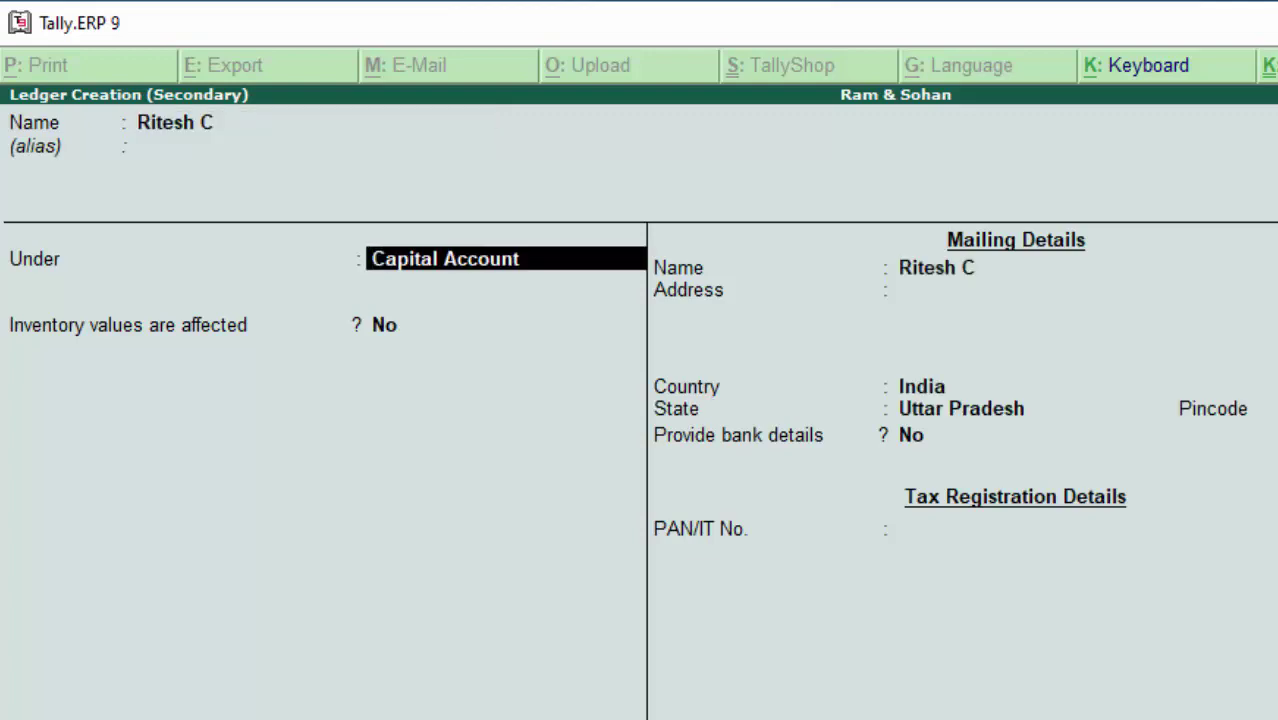
pyautogui.write('S')
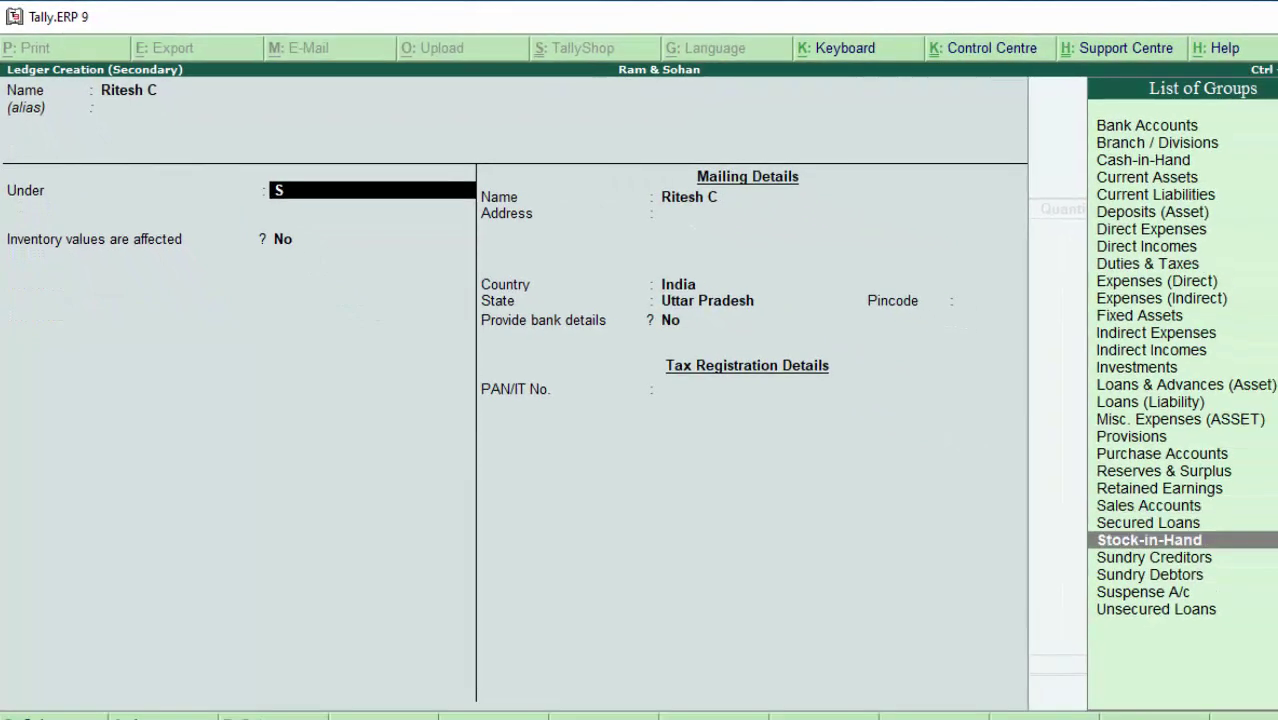
pyautogui.press('Down')
pyautogui.press('Return')
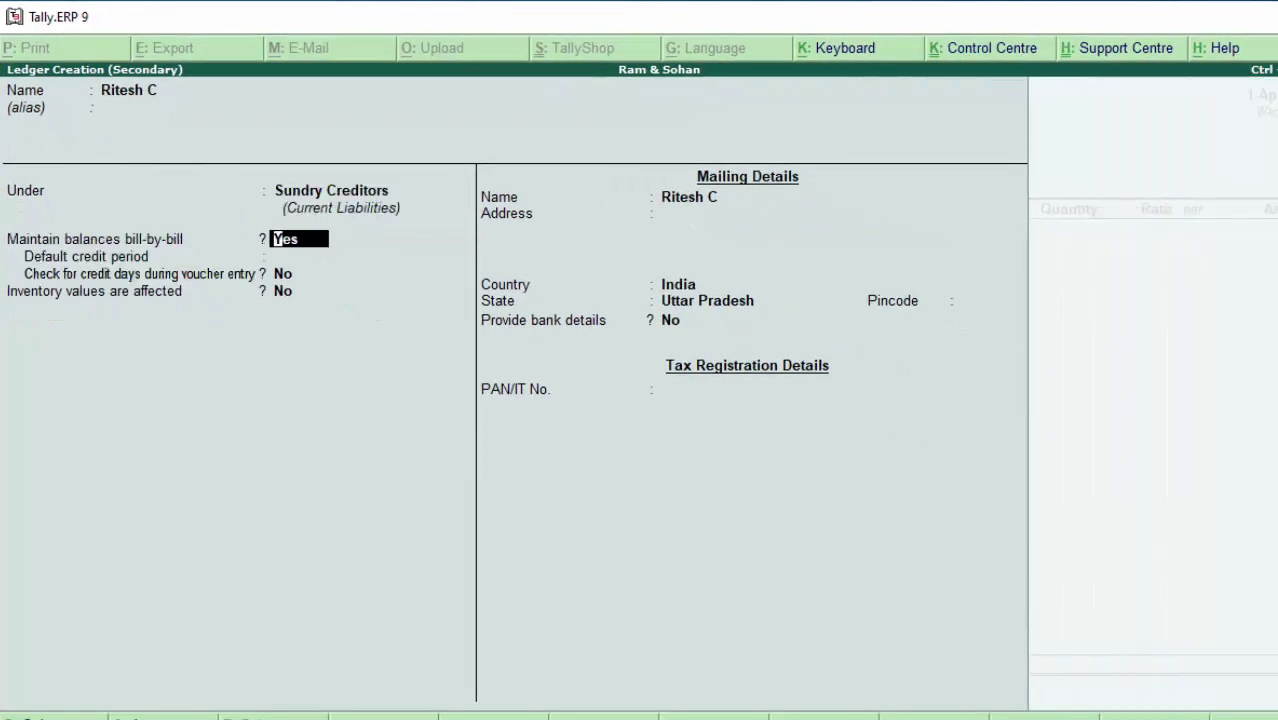
pyautogui.press('Return')
pyautogui.press('Return')
pyautogui.press('Return')
pyautogui.press('Return')
pyautogui.press('Return')
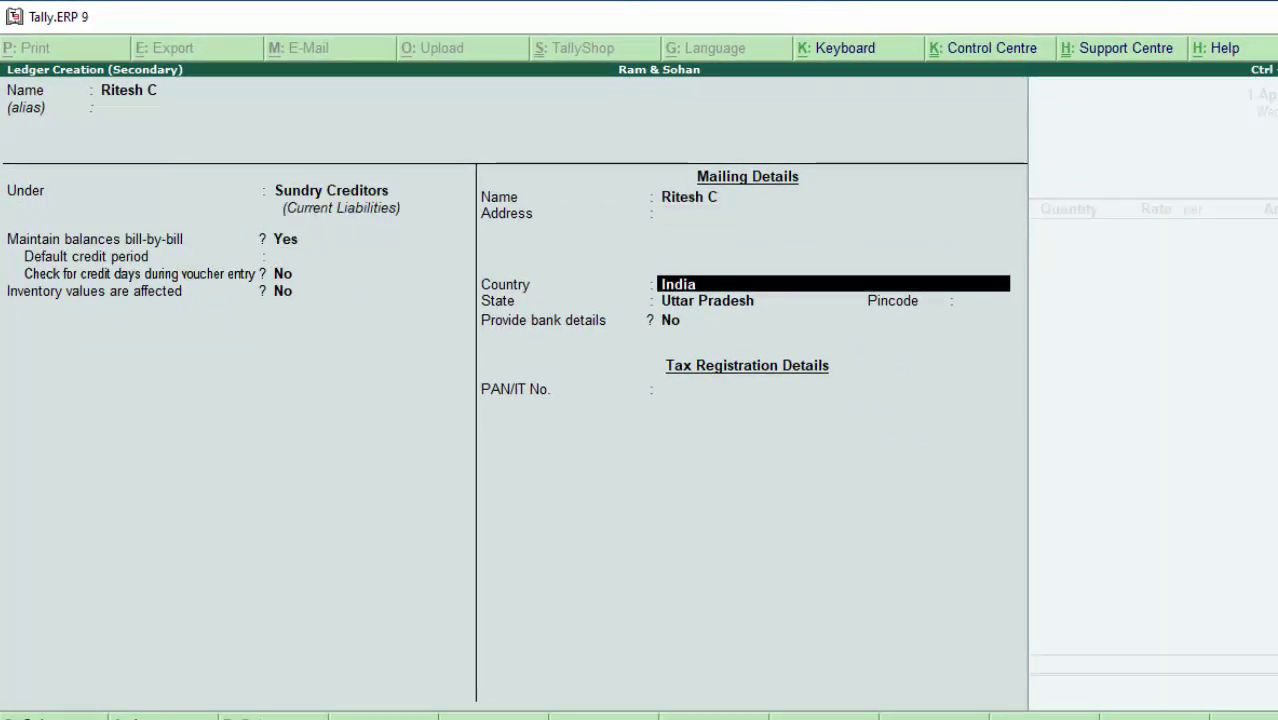
pyautogui.press('Return')
pyautogui.press('Return')
pyautogui.press('Return')
pyautogui.press('Return')
pyautogui.press('Return')
pyautogui.press('Return')
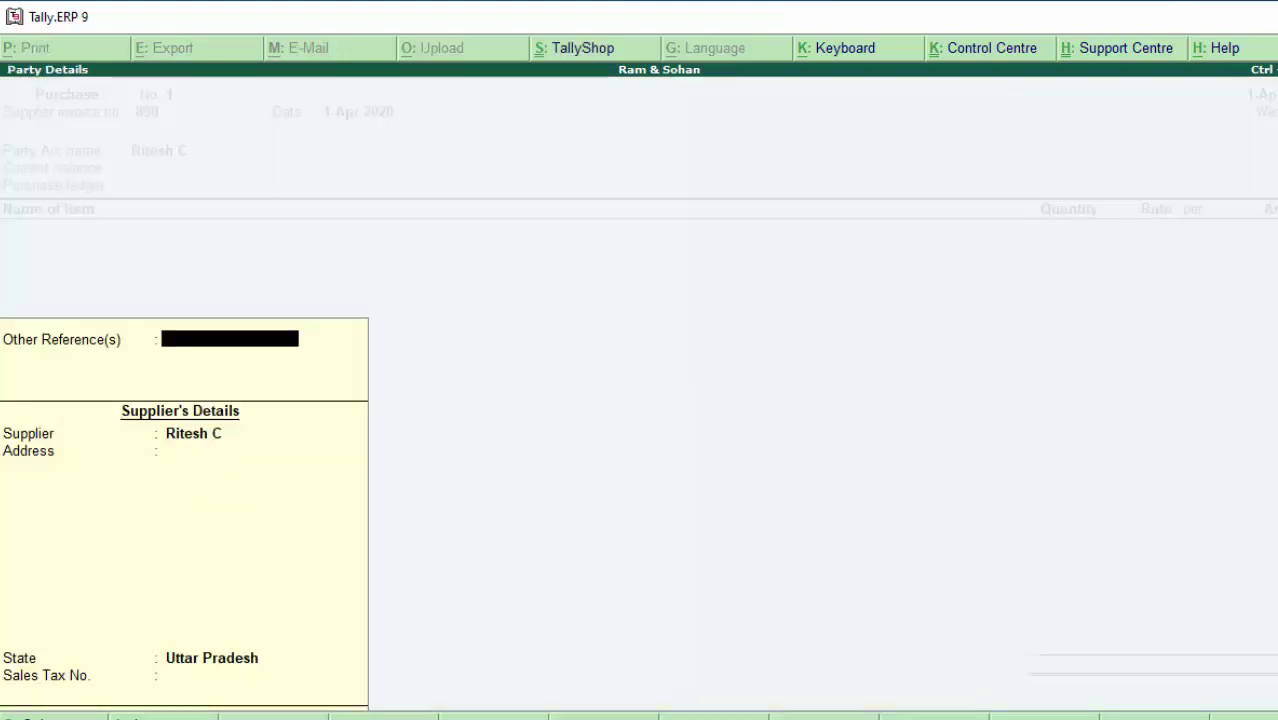
pyautogui.press('Return')
pyautogui.press('Return')
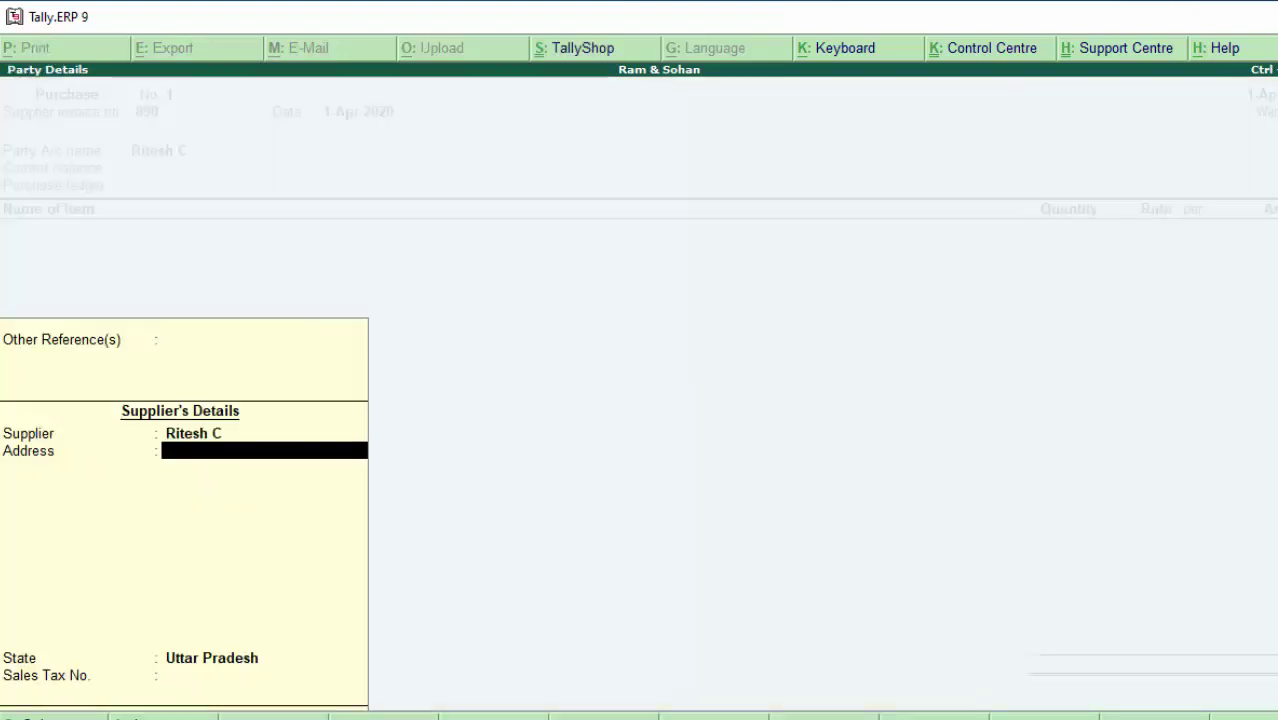
pyautogui.press('Return')
pyautogui.press('Return')
pyautogui.press('Return')
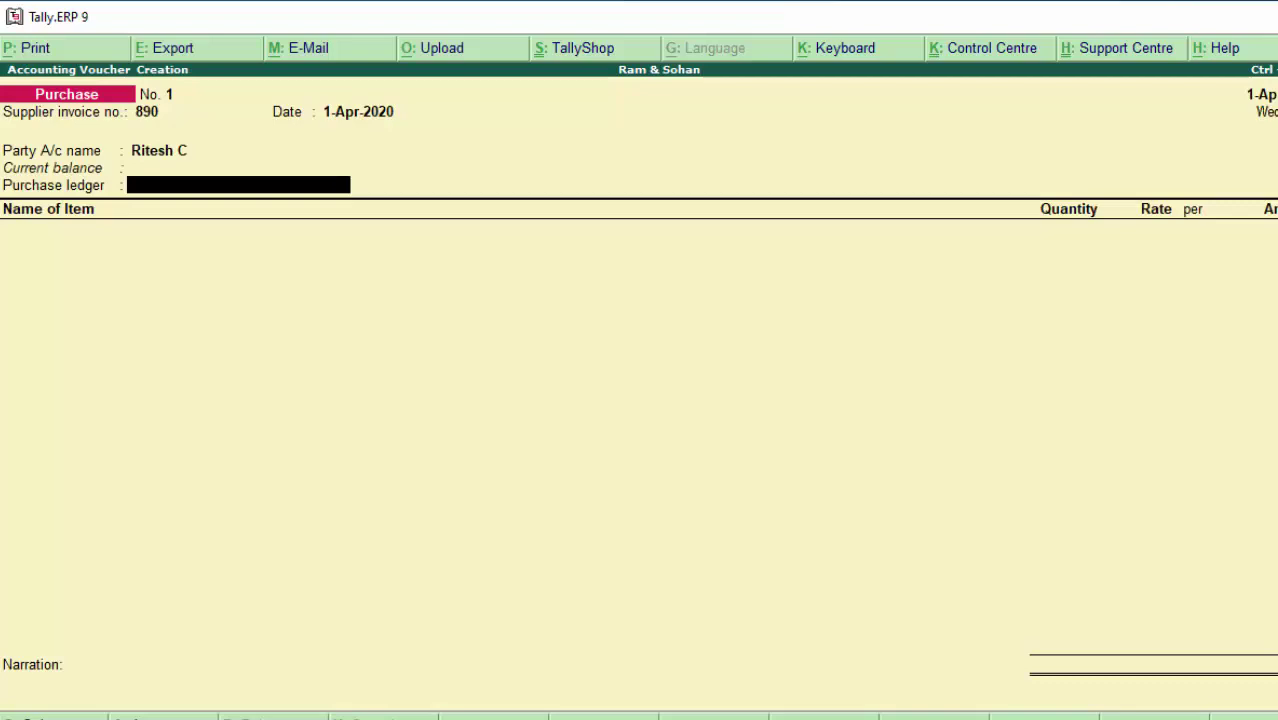
# Create the 'Purchase A/c' ledger under Purchase Accounts with ledger type Not Applicable.
pyautogui.hotkey('alt', 'c')
pyautogui.write('Pu')
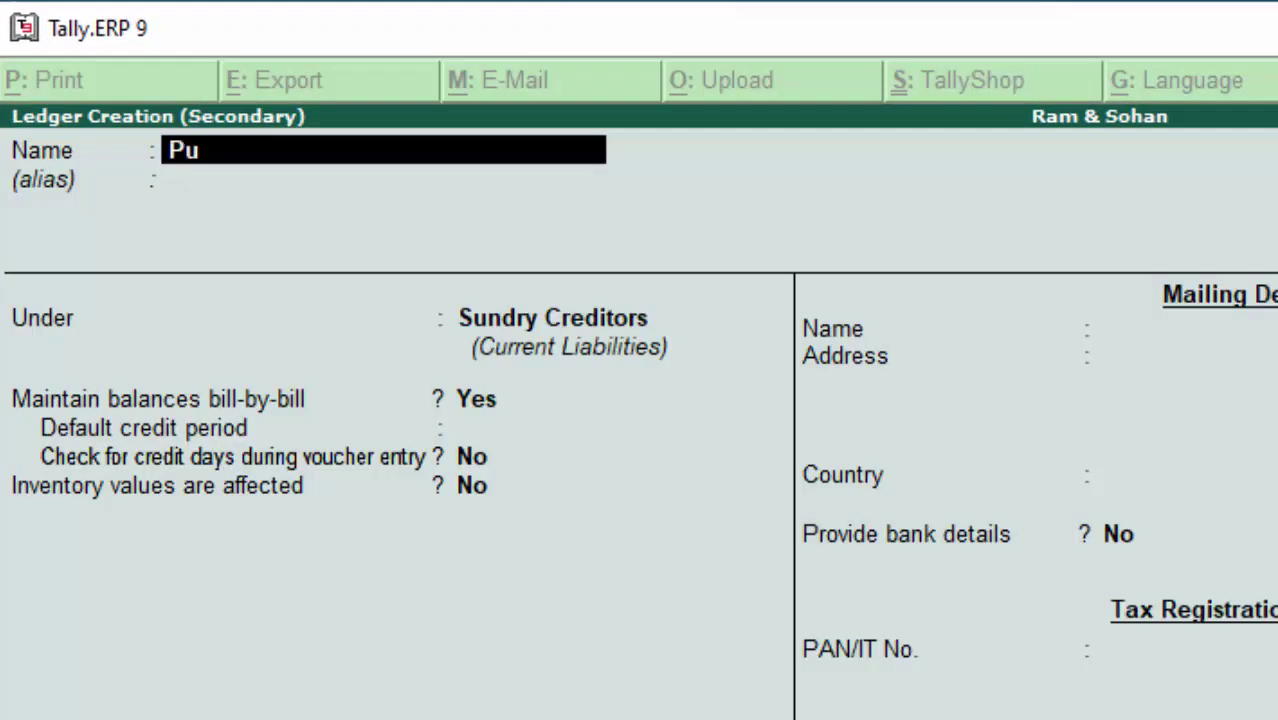
pyautogui.write('rcha')
pyautogui.write('se a/')
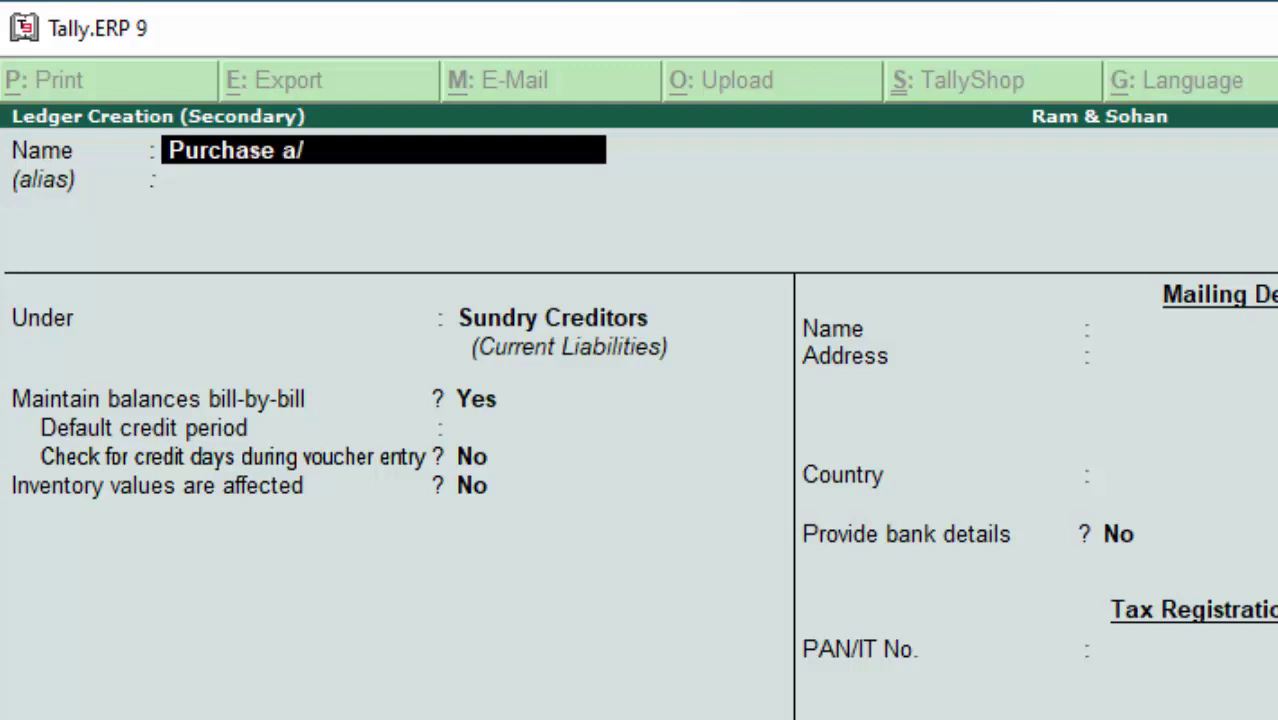
pyautogui.write('c')
pyautogui.press('Return')
pyautogui.press('Return')
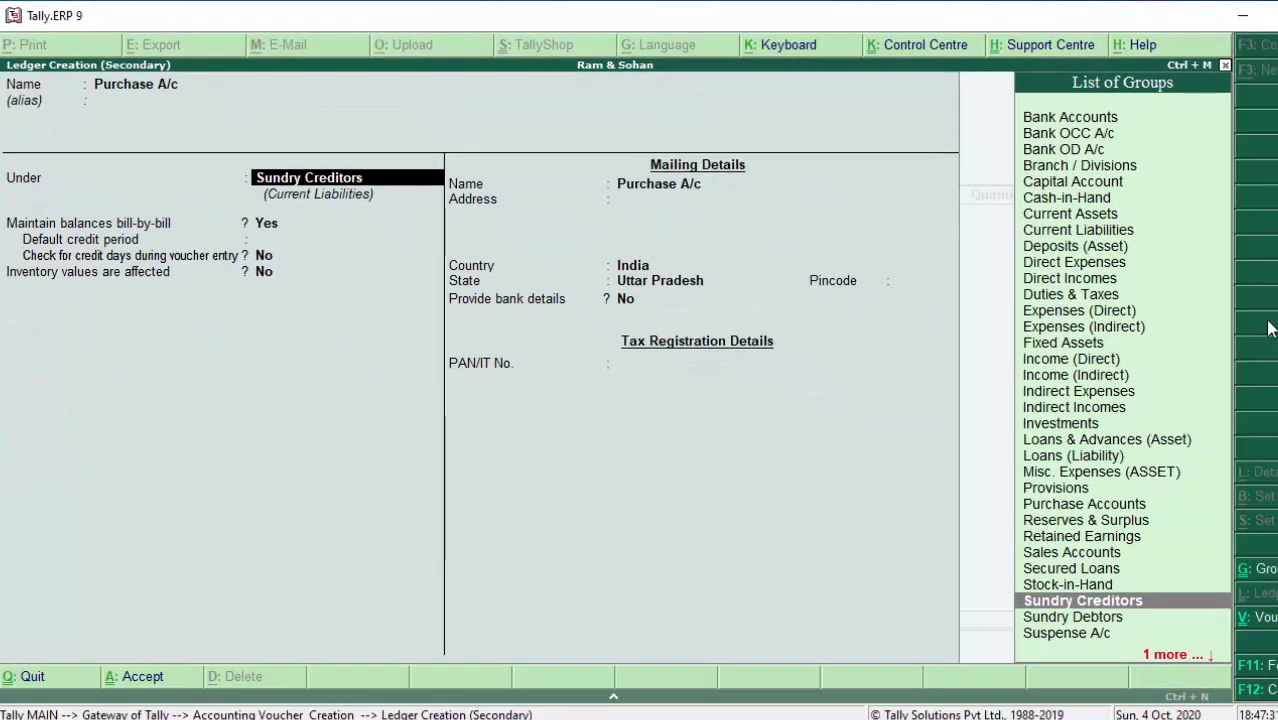
pyautogui.write('P')
pyautogui.press('Down')
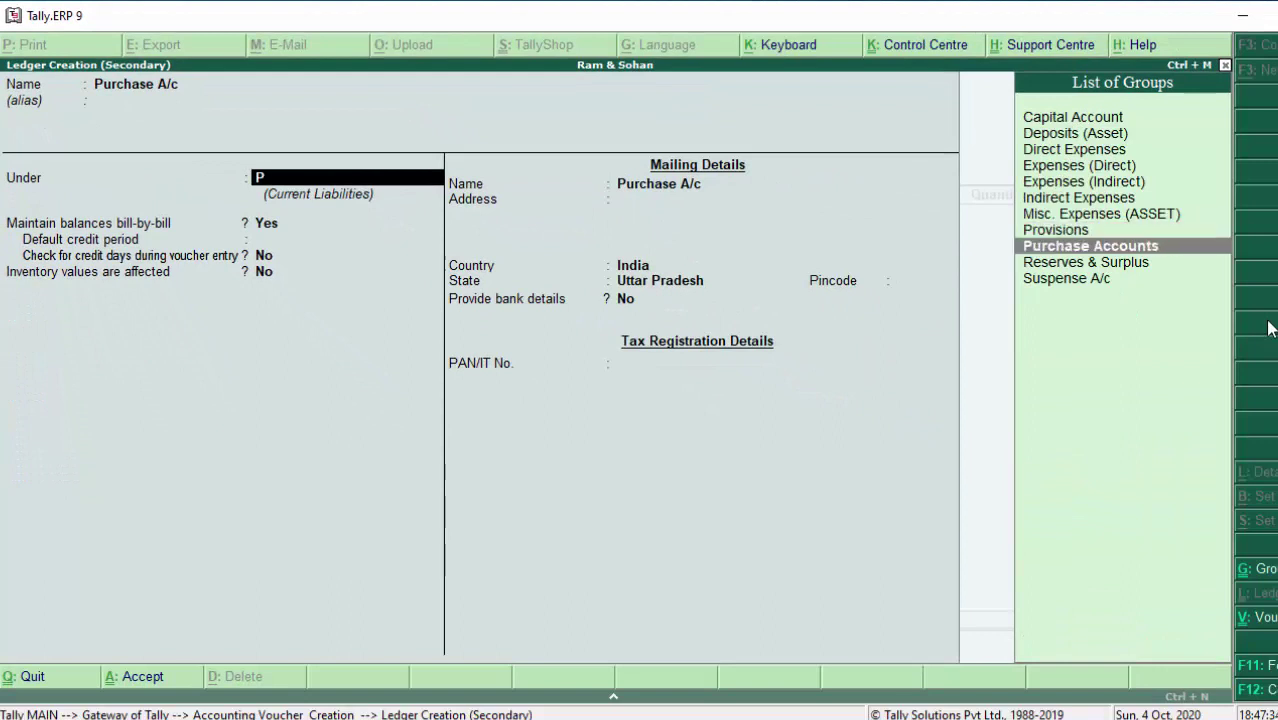
pyautogui.press('Return')
pyautogui.press('Return')
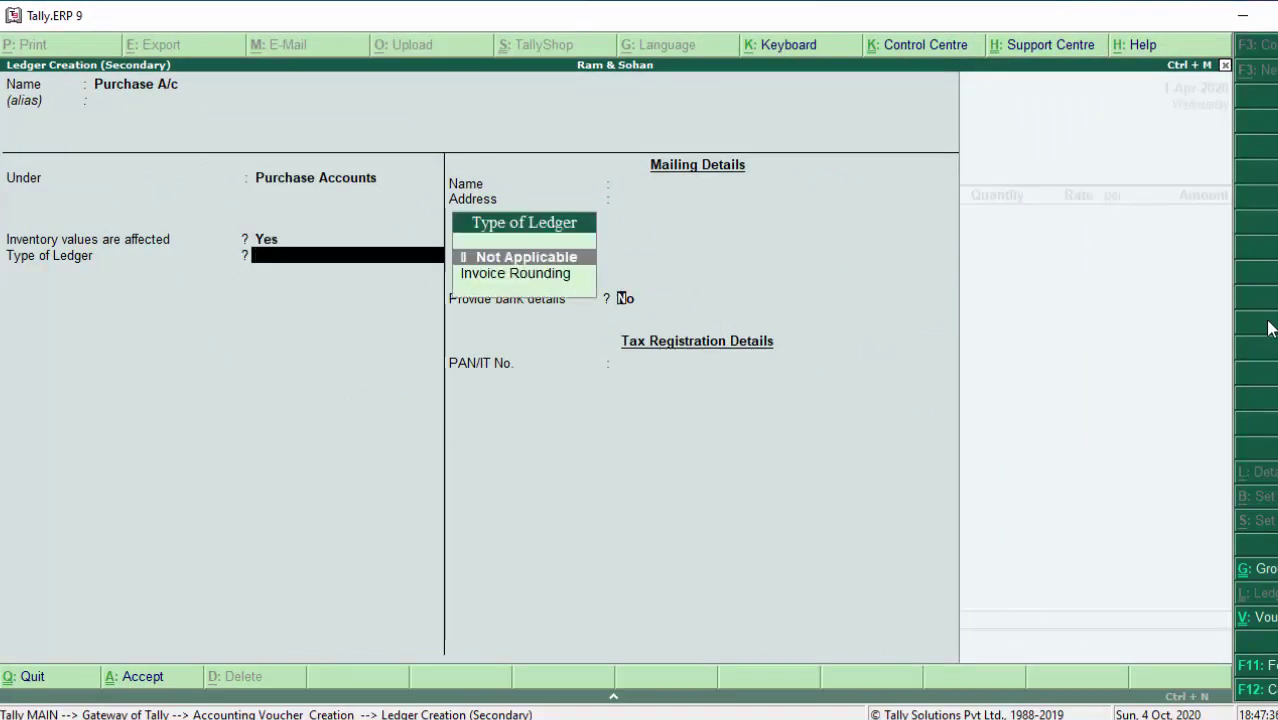
pyautogui.press('Return')
pyautogui.press('Return')
pyautogui.press('Return')
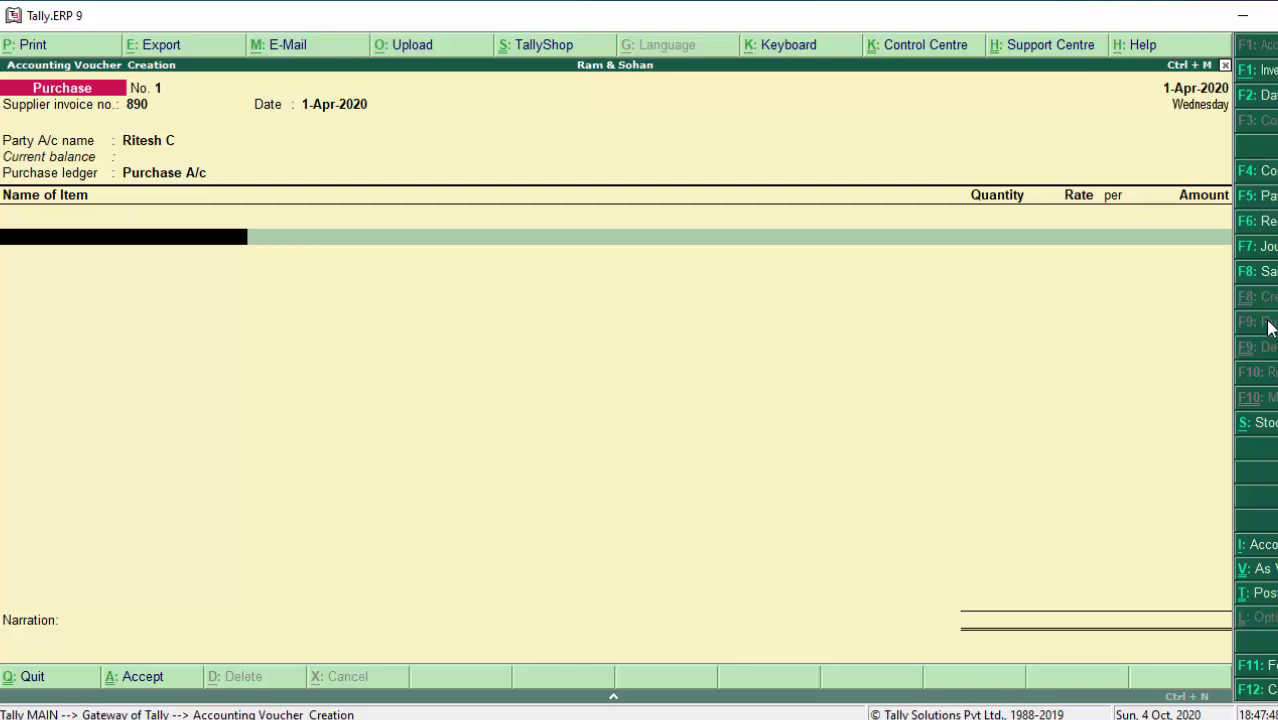
pyautogui.hotkey('alt', 'i')
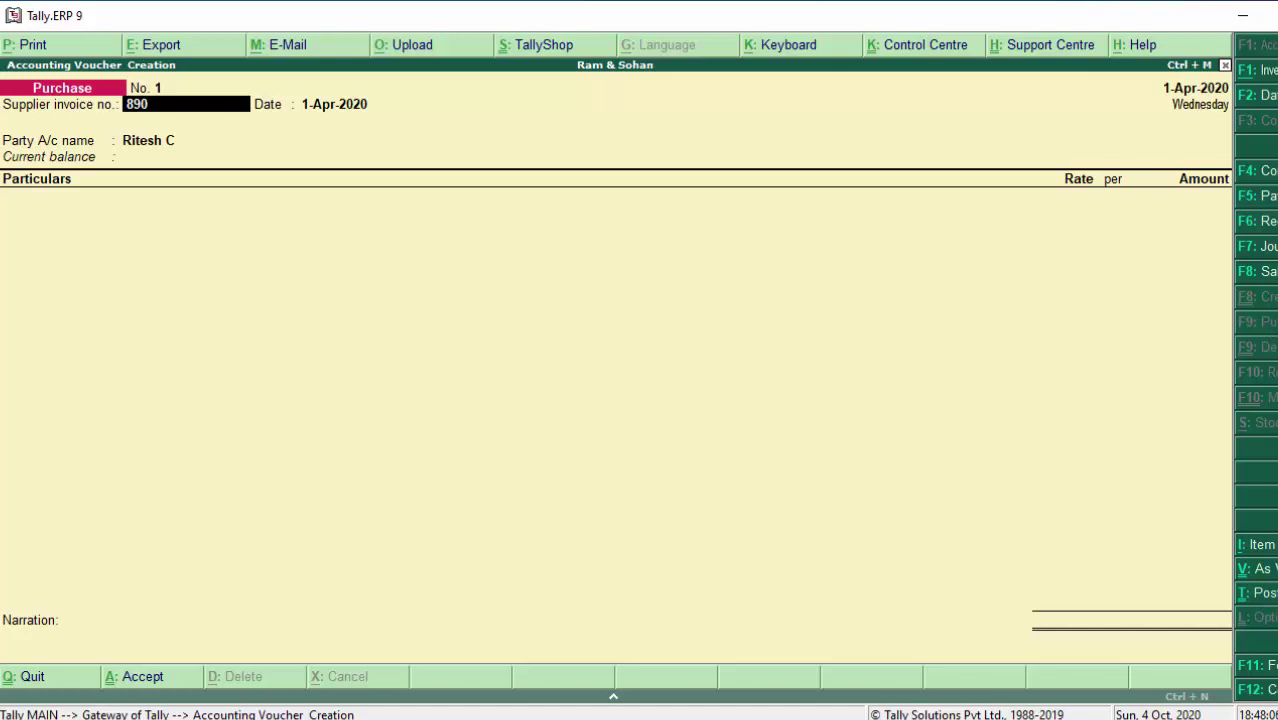
pyautogui.hotkey('alt', 'i')
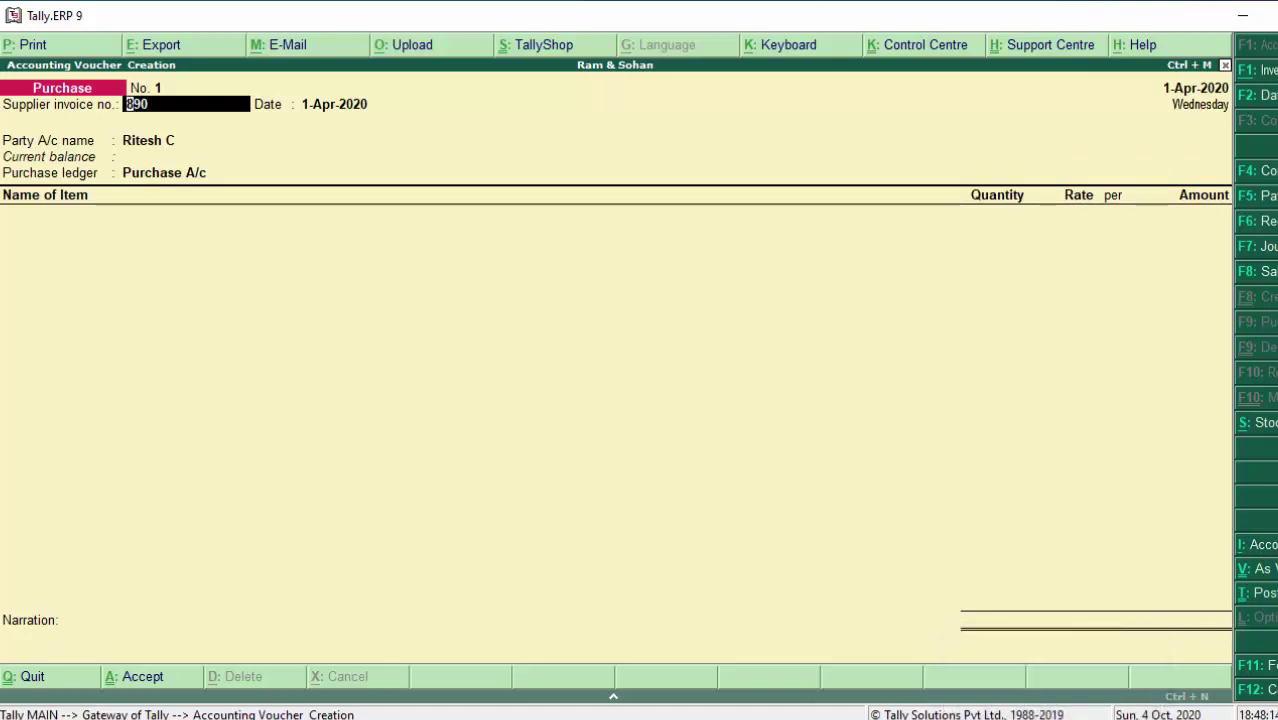
pyautogui.hotkey('alt', 'i')
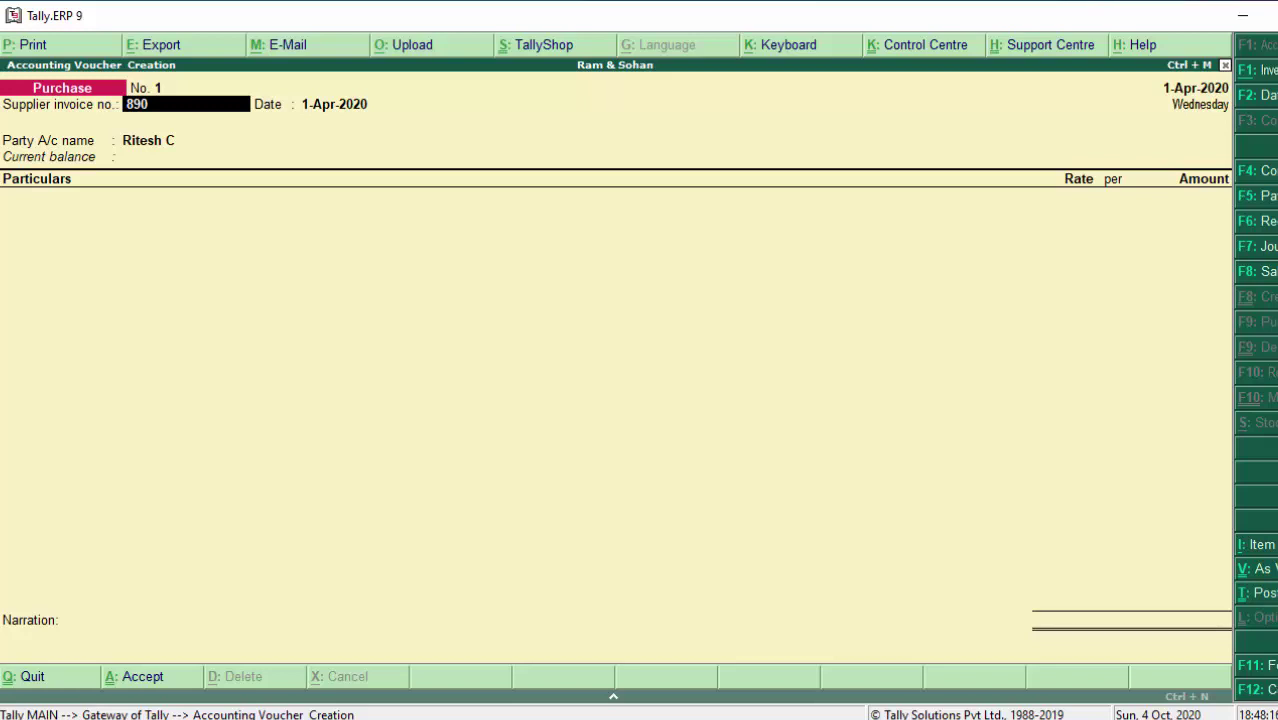
pyautogui.hotkey('alt', 'i')
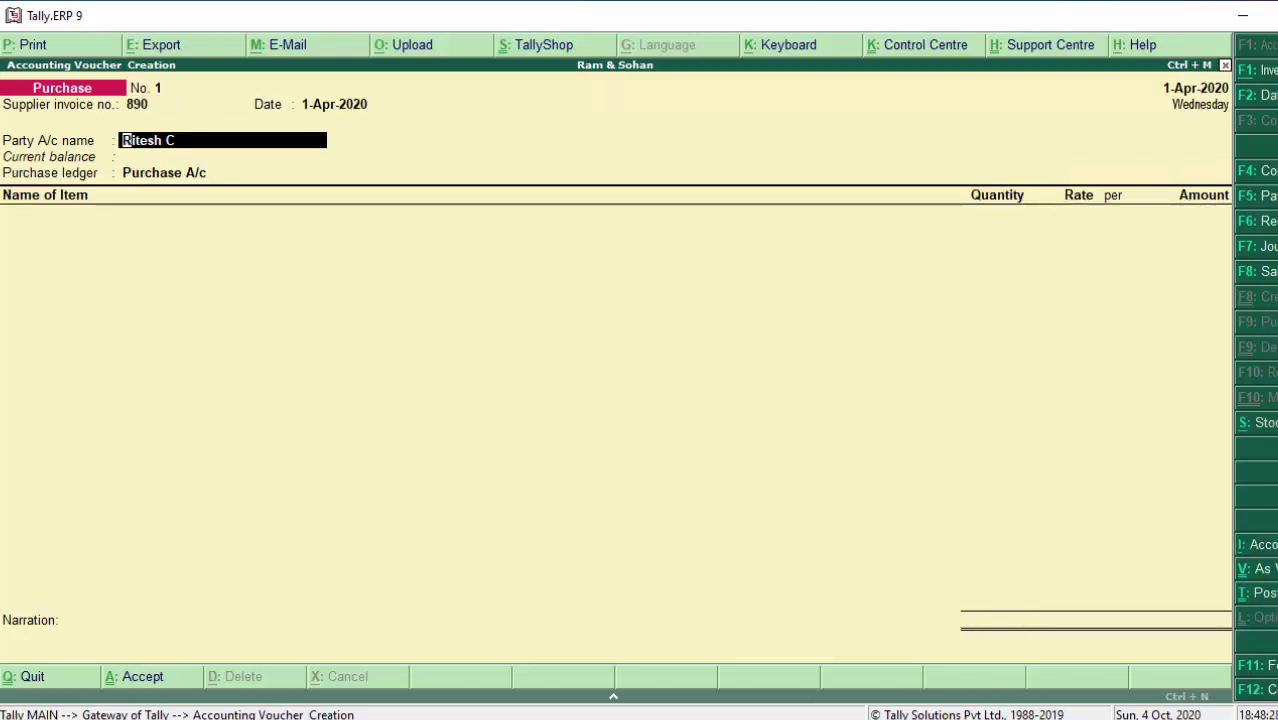
pyautogui.press('Return')
pyautogui.press('Return')
pyautogui.press('Return')
pyautogui.press('Return')
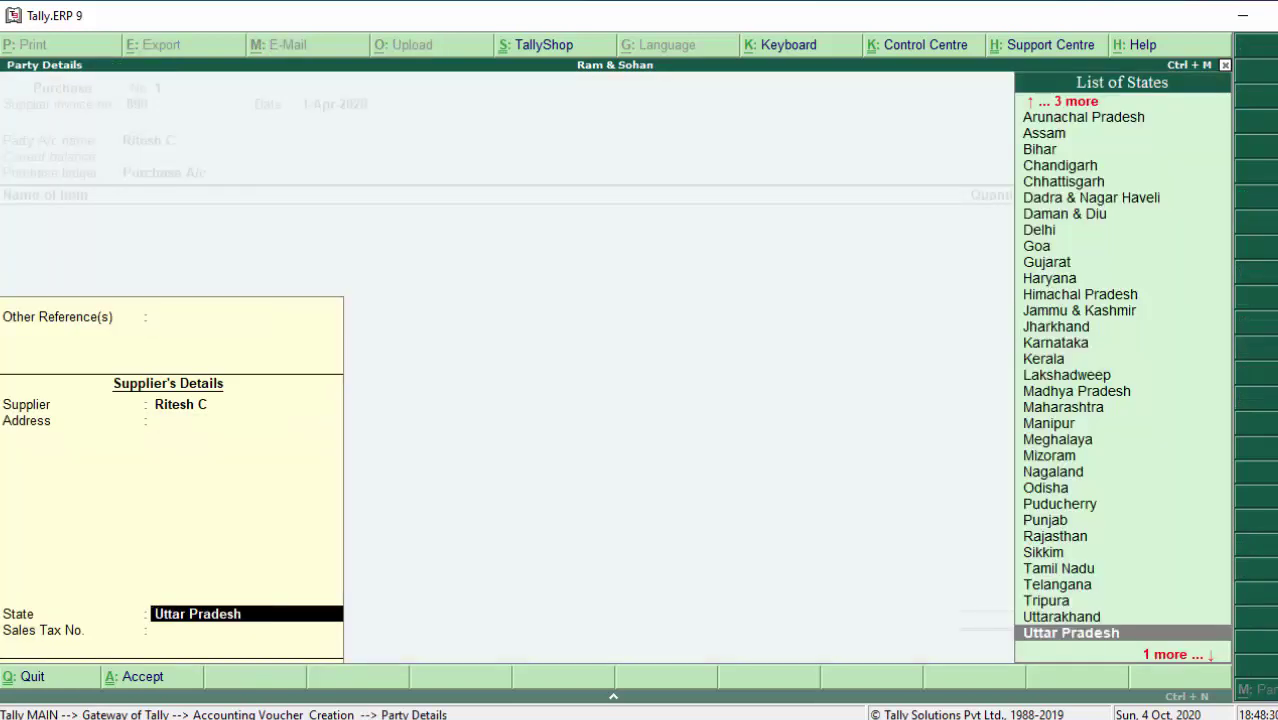
pyautogui.press('Return')
pyautogui.press('Return')
pyautogui.press('Return')
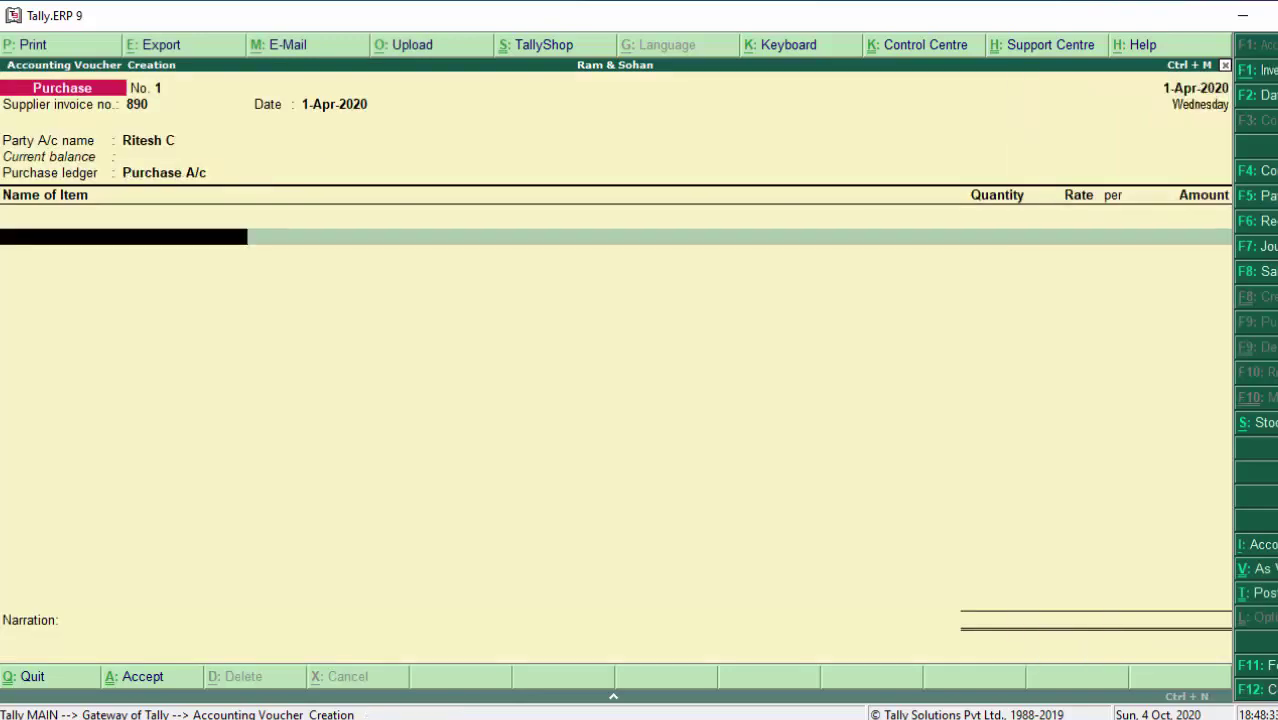
# Create stock item Keyboard with a new unit itm (formal name Item, 0 decimals), duty 0.
pyautogui.hotkey('alt', 'c')
pyautogui.write('K')
pyautogui.write('eyb')
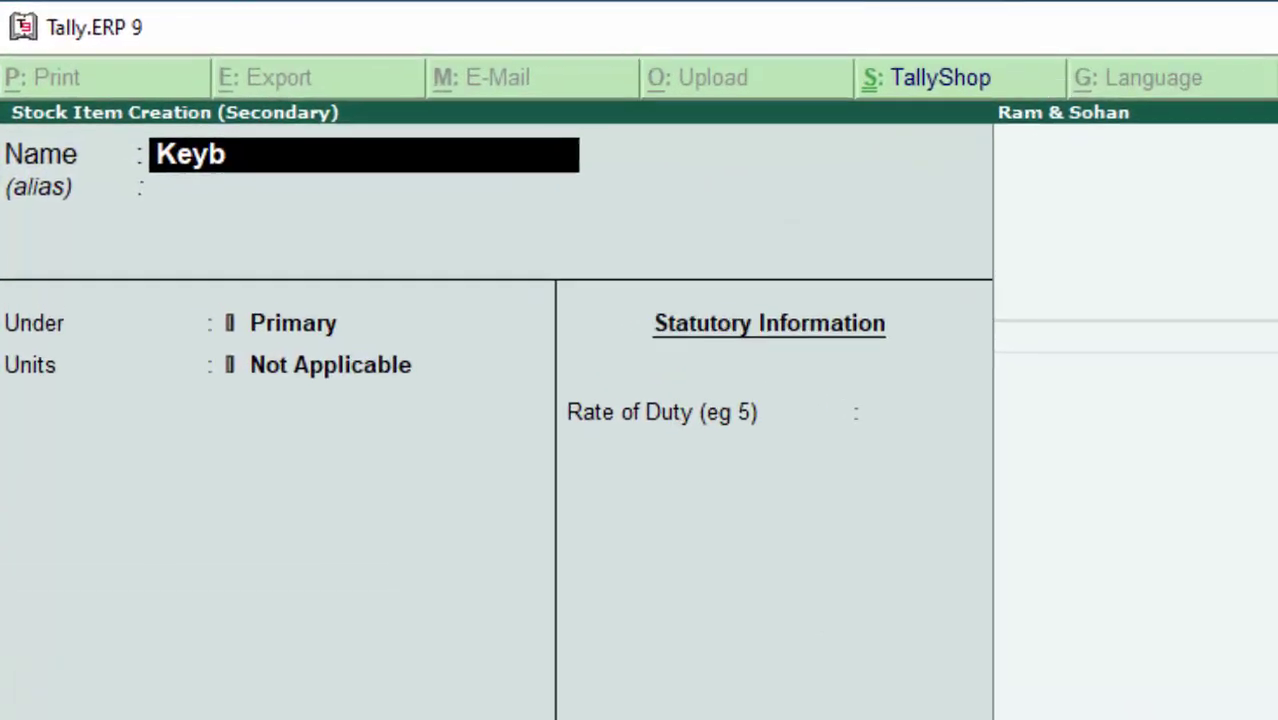
pyautogui.write('oard')
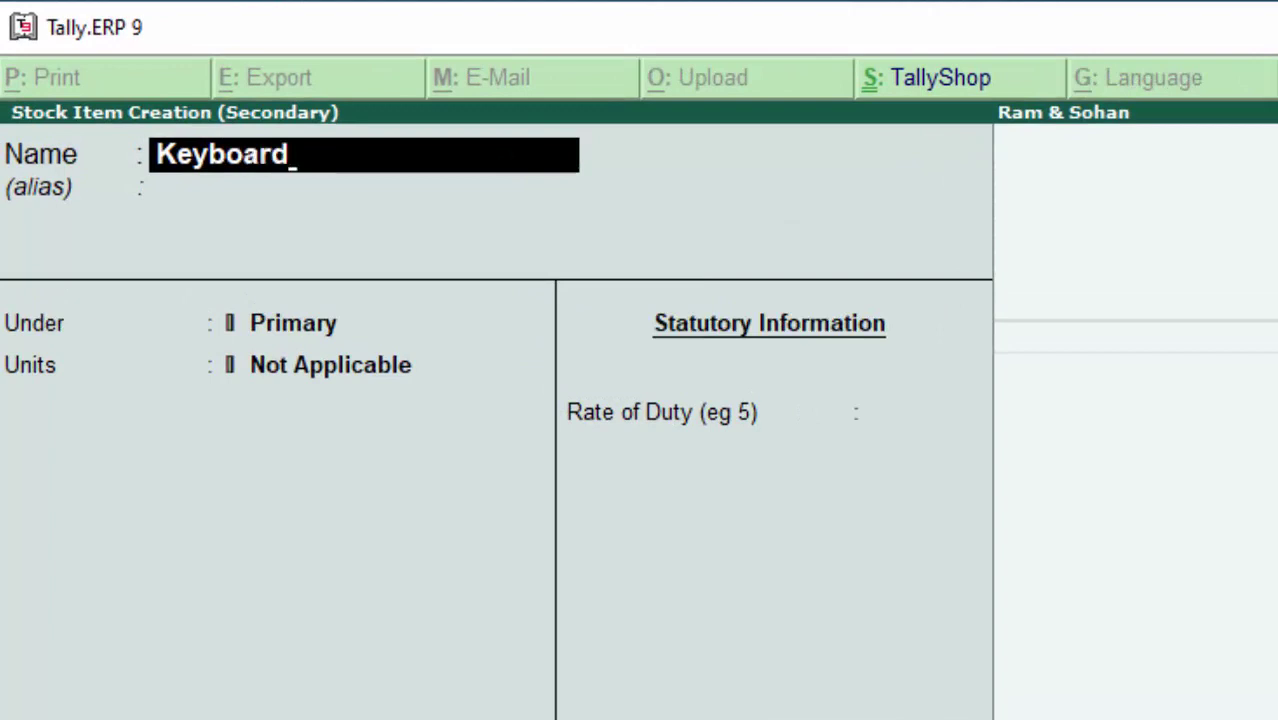
pyautogui.press('Return')
pyautogui.press('Return')
pyautogui.press('Return')
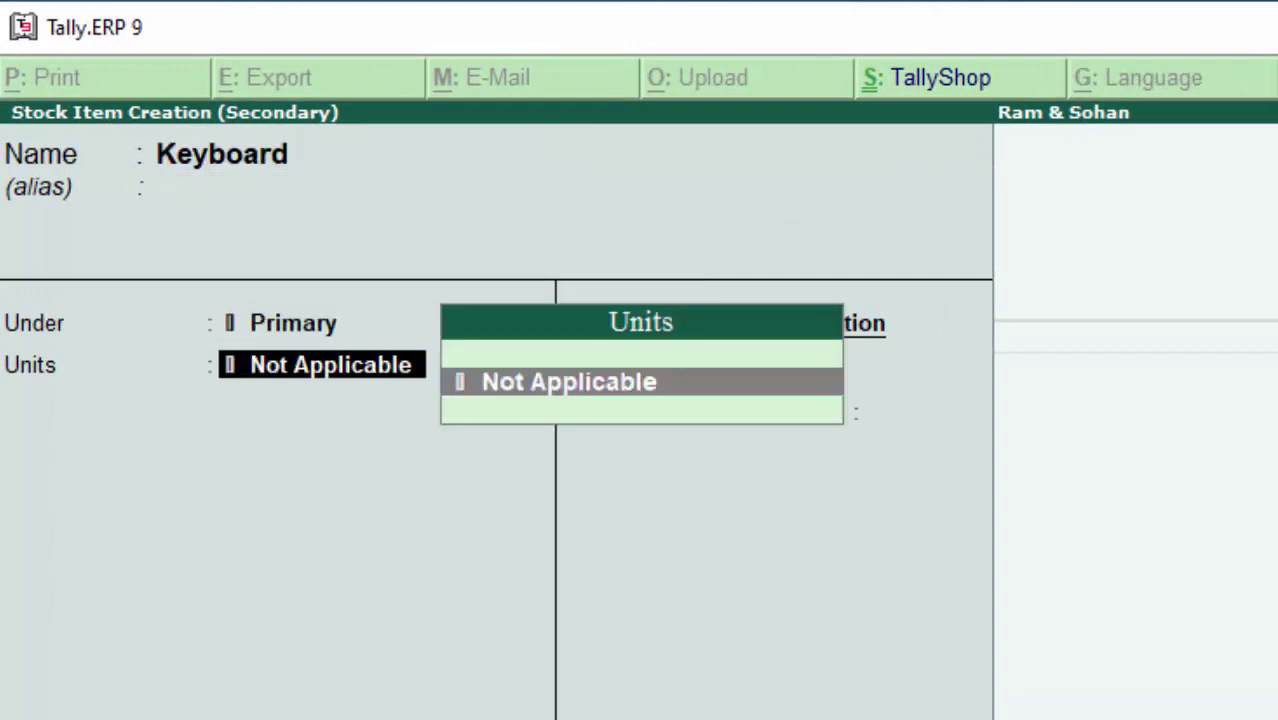
pyautogui.hotkey('alt', 'c')
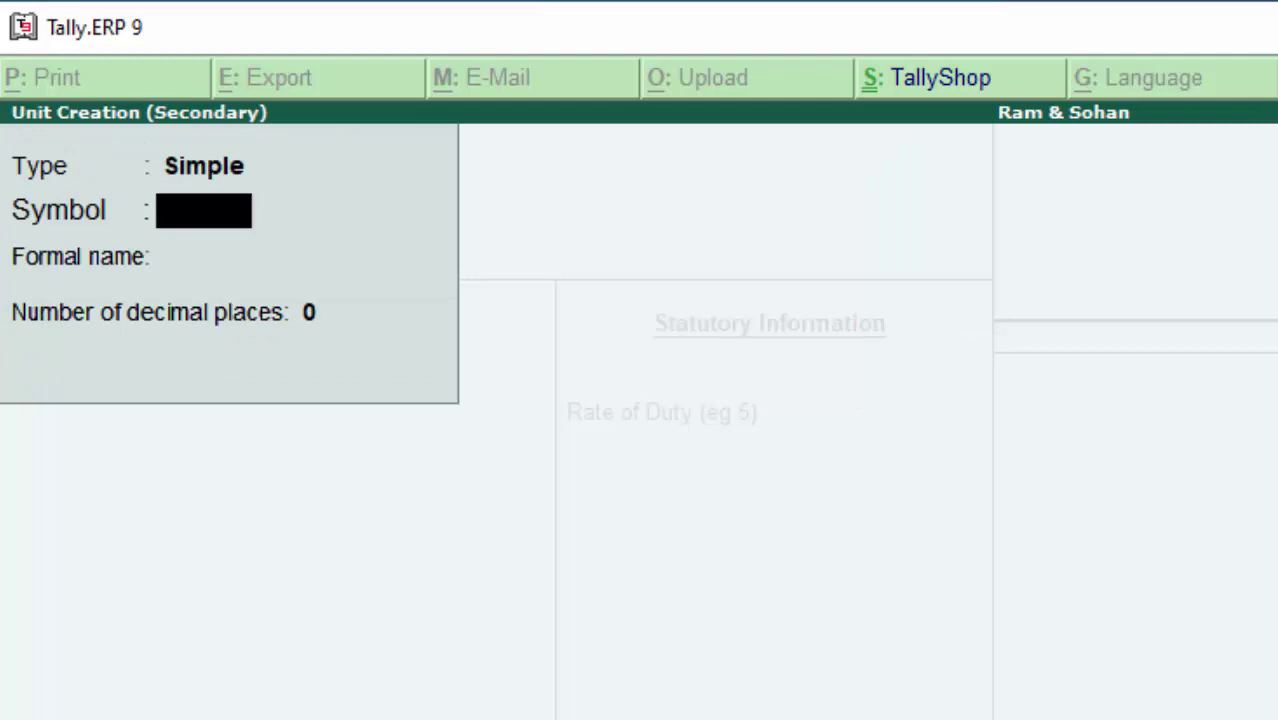
pyautogui.write('itm')
pyautogui.press('Return')
pyautogui.write('Ite')
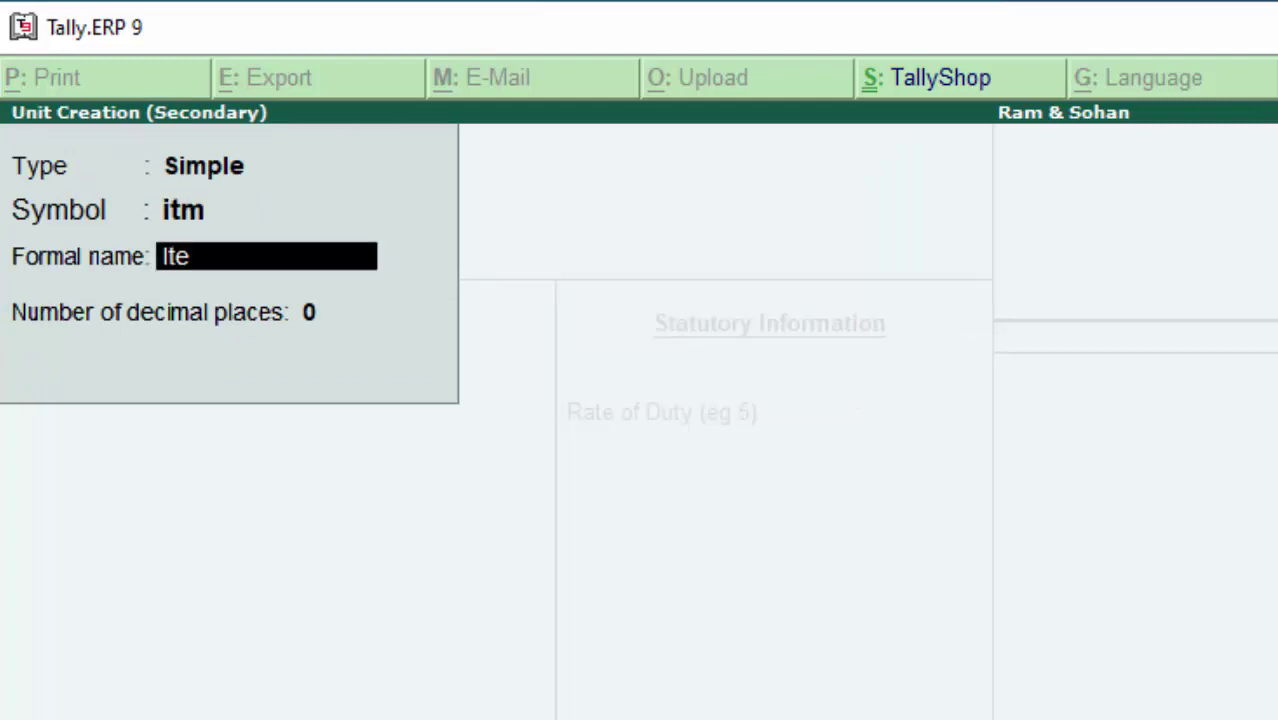
pyautogui.write('m')
pyautogui.press('Return')
pyautogui.press('Return')
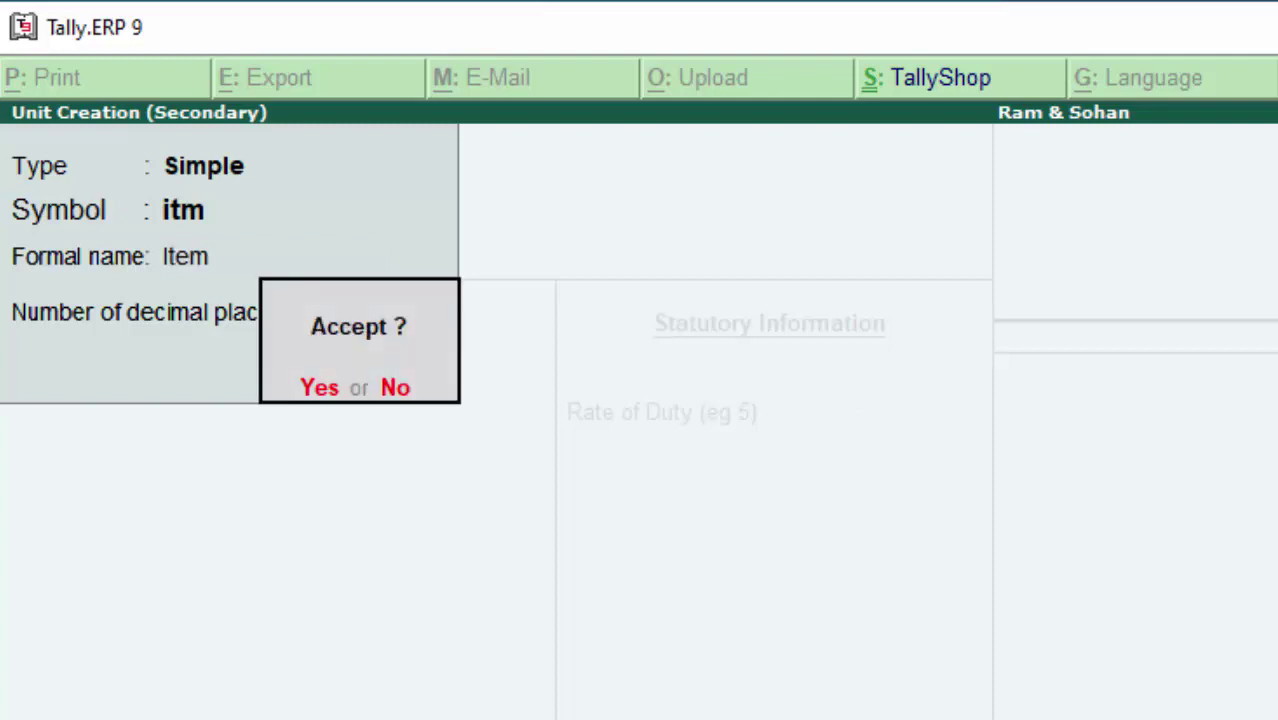
pyautogui.press('Return')
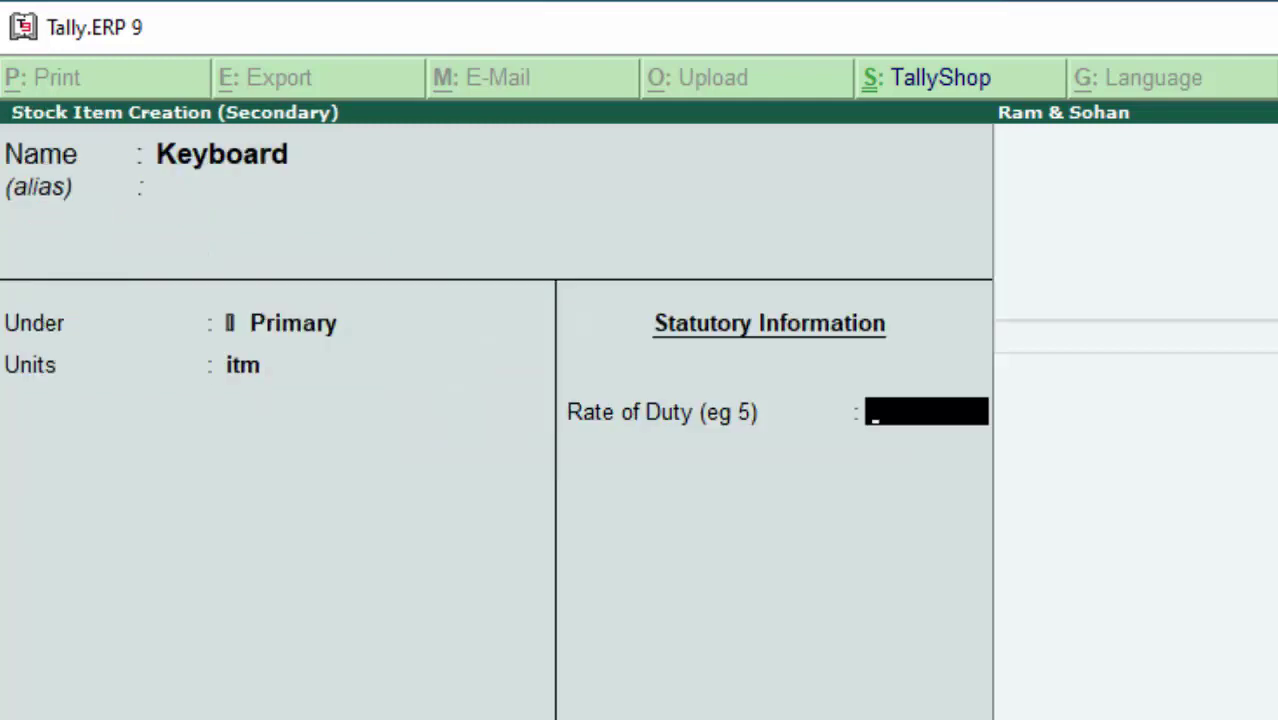
pyautogui.press('Return')
pyautogui.press('Return')
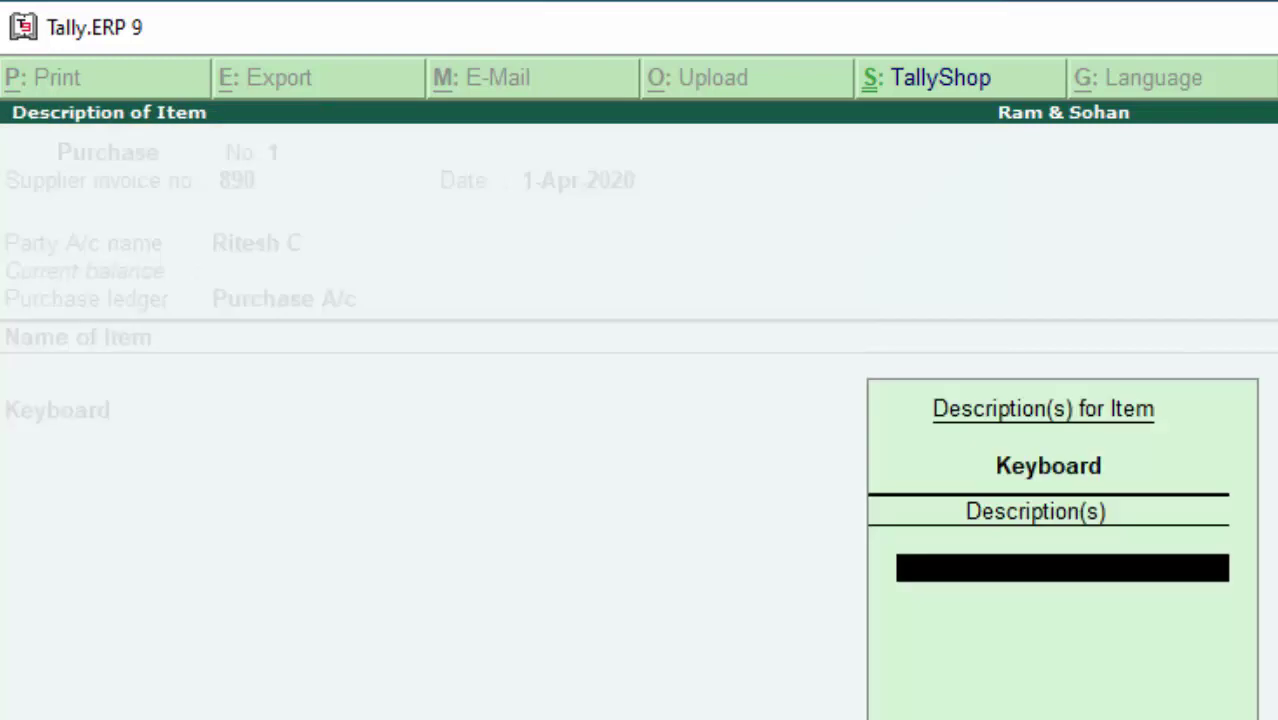
# Enter 600 Keyboards at 60.00 (36,000.00), record the bill as New Ref, and save the voucher.
pyautogui.press('Return')
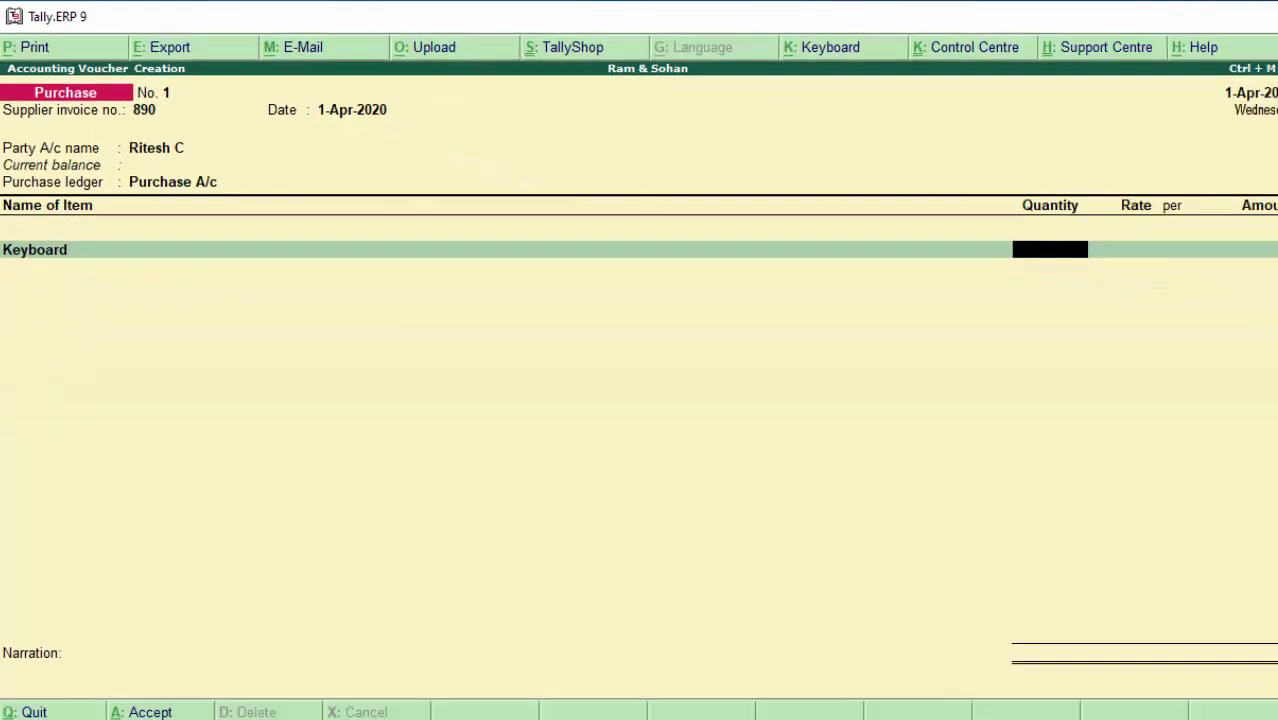
pyautogui.write('600')
pyautogui.press('Return')
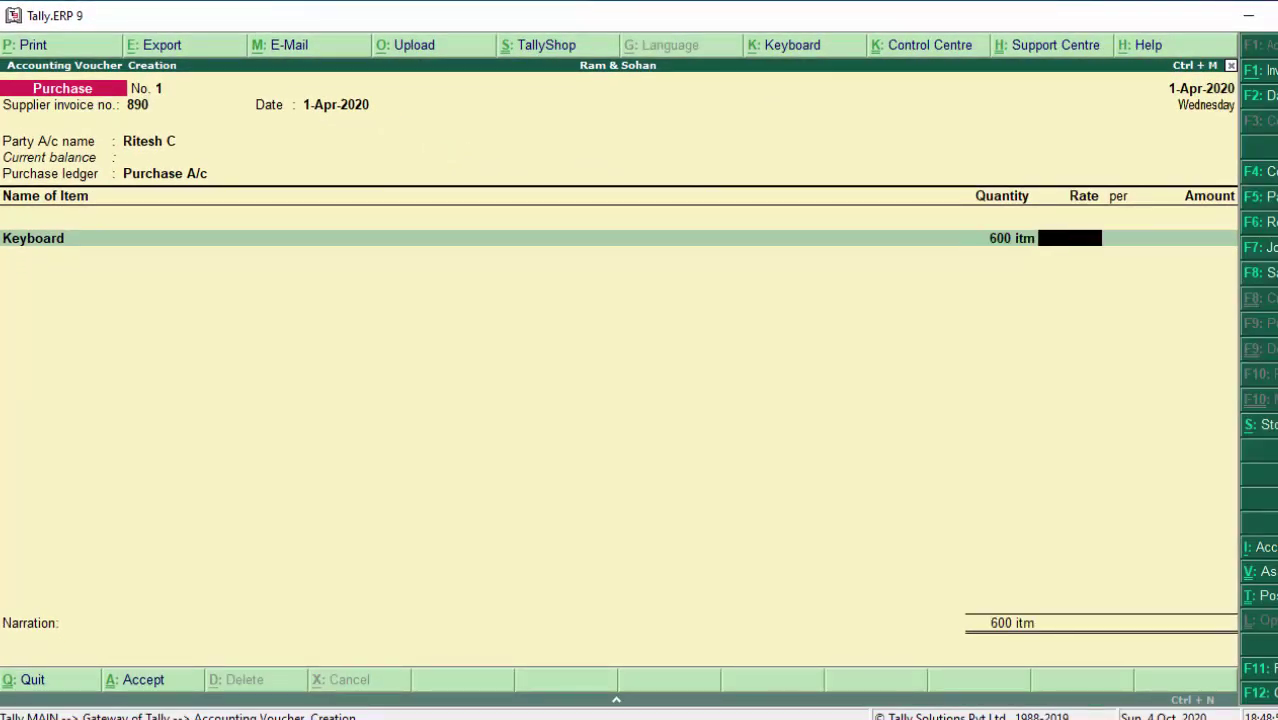
pyautogui.write('60')
pyautogui.press('Return')
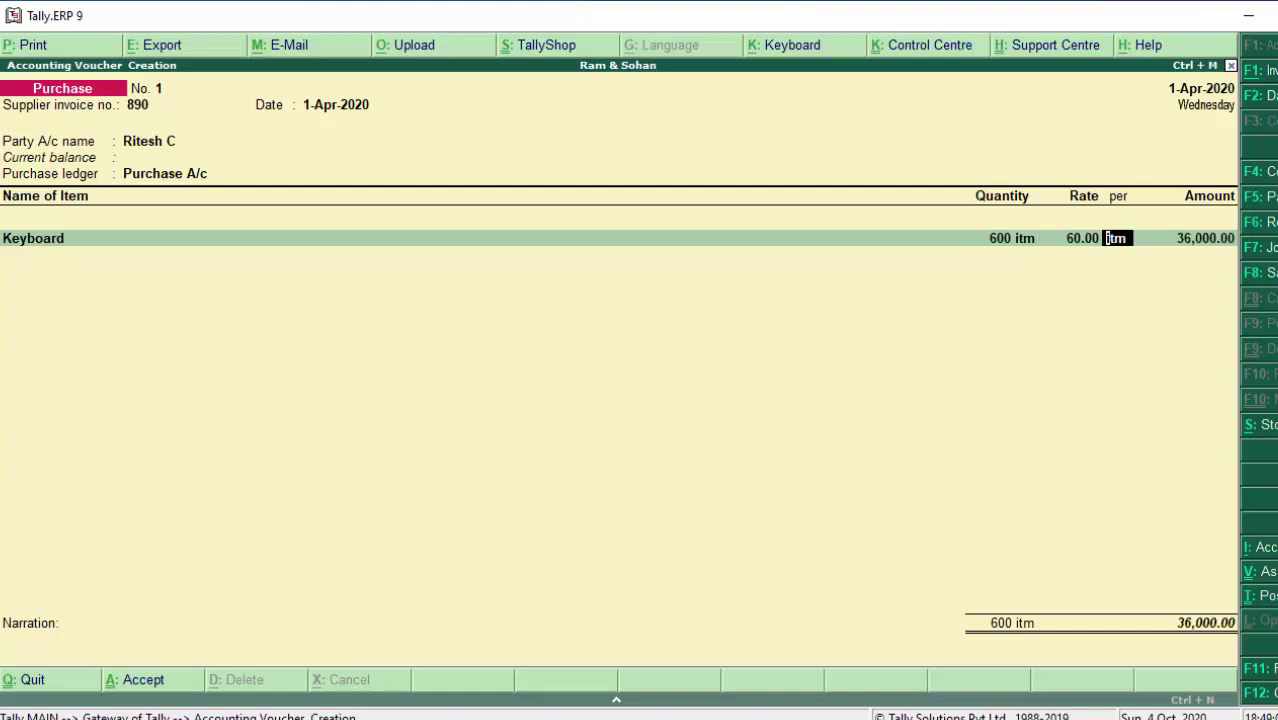
pyautogui.press('Return')
pyautogui.press('Return')
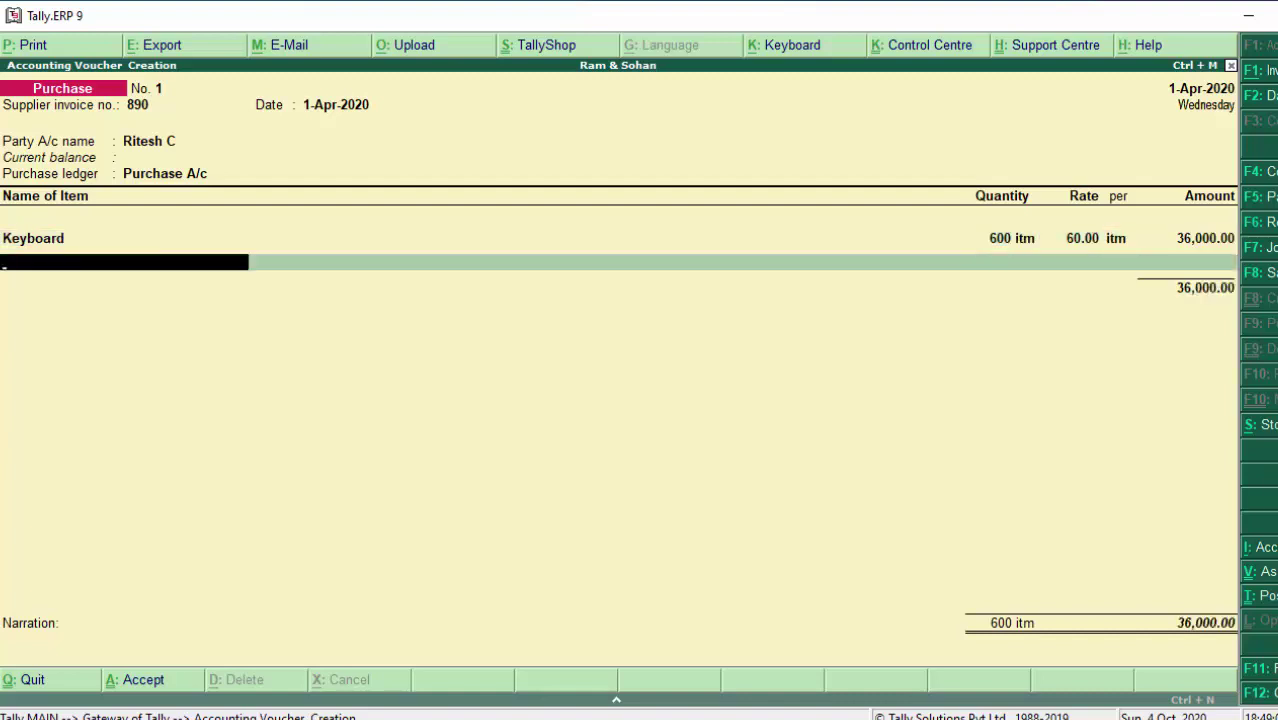
pyautogui.press('Return')
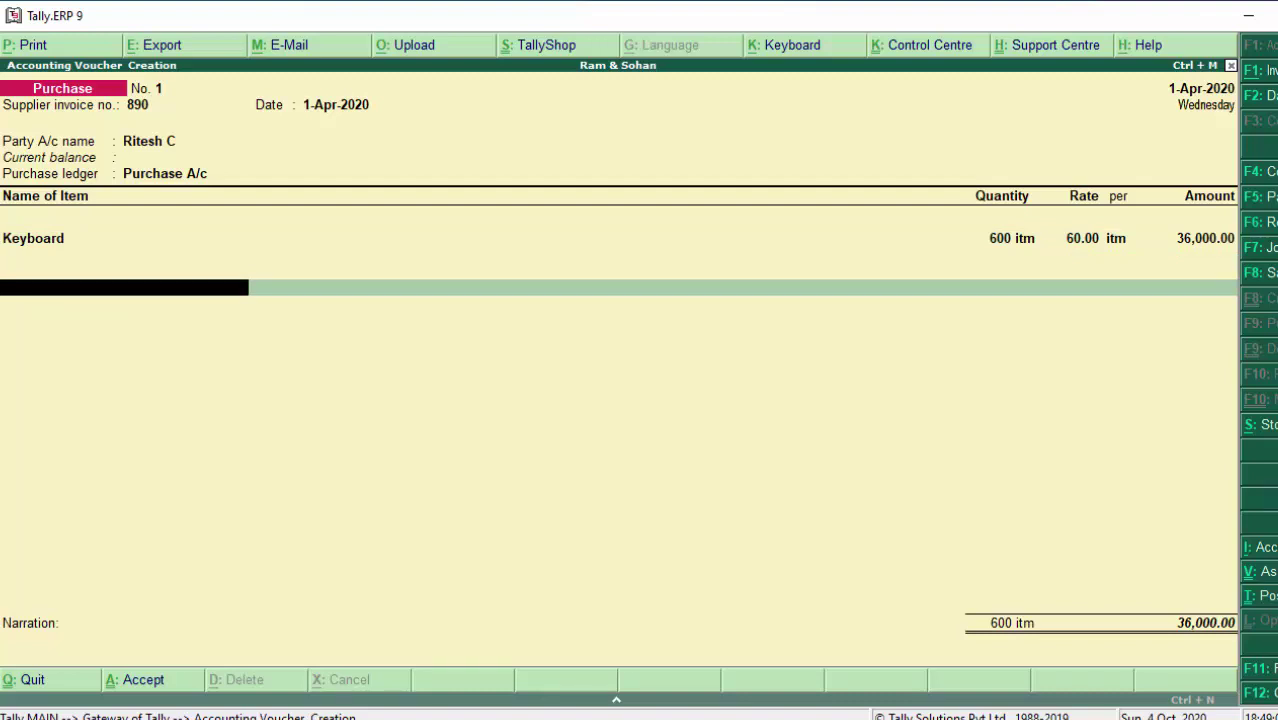
pyautogui.press('Return')
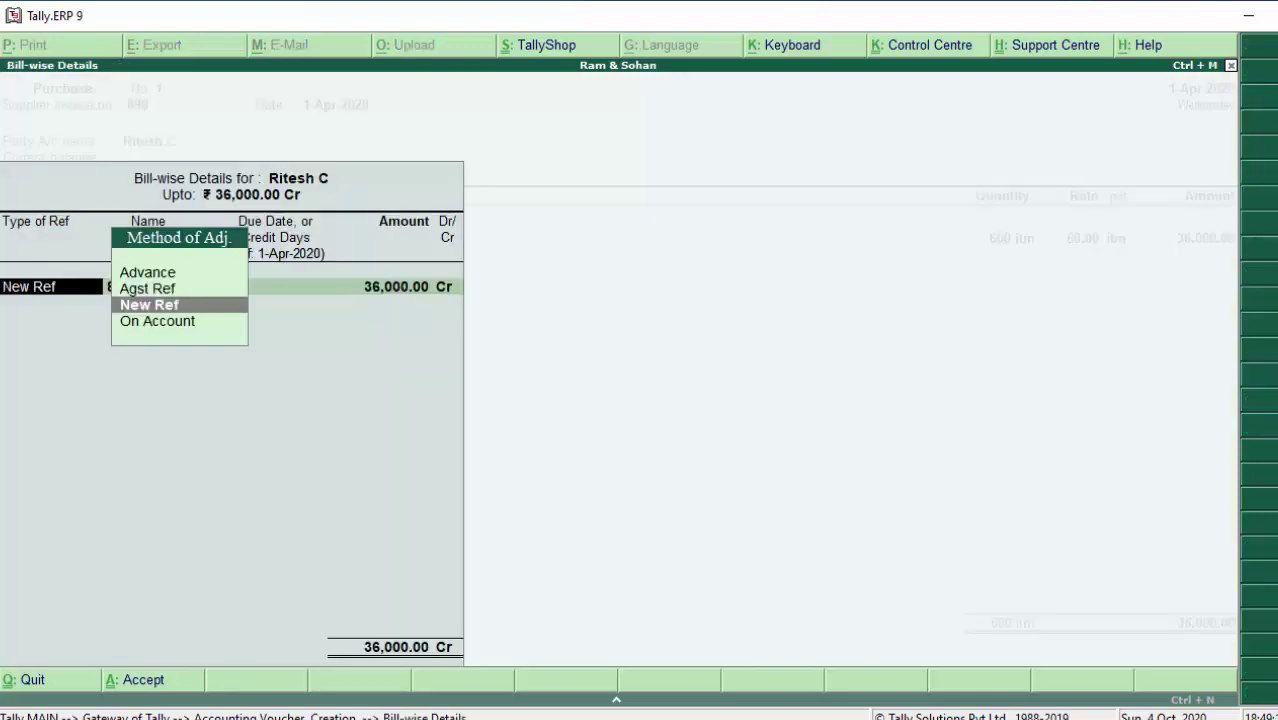
pyautogui.press('Return')
pyautogui.press('Return')
pyautogui.press('Return')
pyautogui.press('Return')
pyautogui.press('Return')
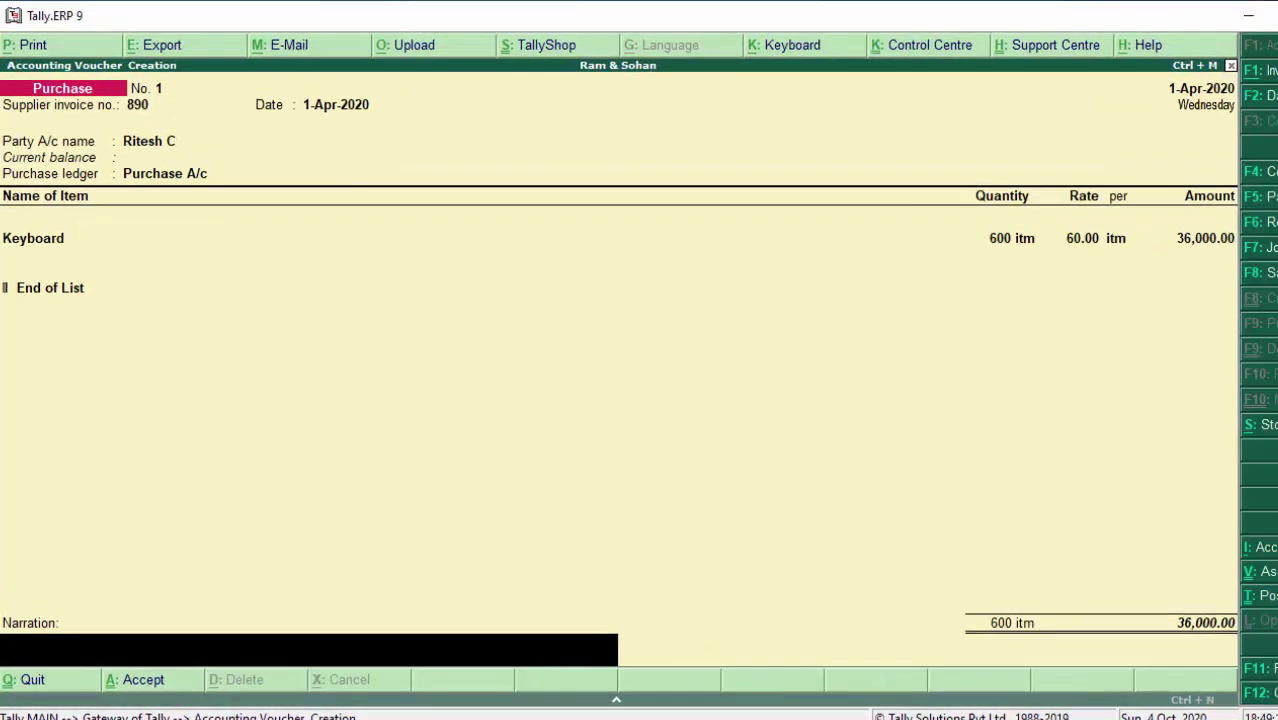
pyautogui.press('Return')
pyautogui.press('Return')
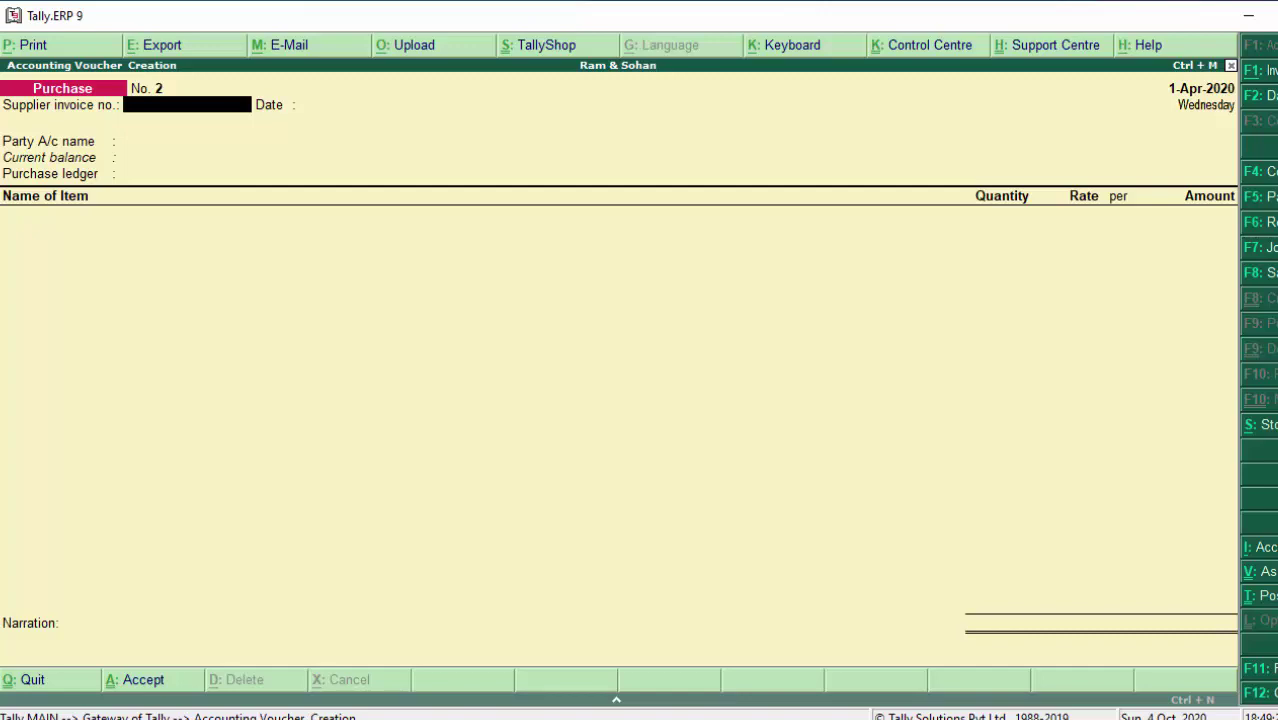
# Enter supplier invoice 678, date 1-Apr-2020, the existing supplier as party, and Purchase A/c.
pyautogui.write('678')
pyautogui.press('Return')
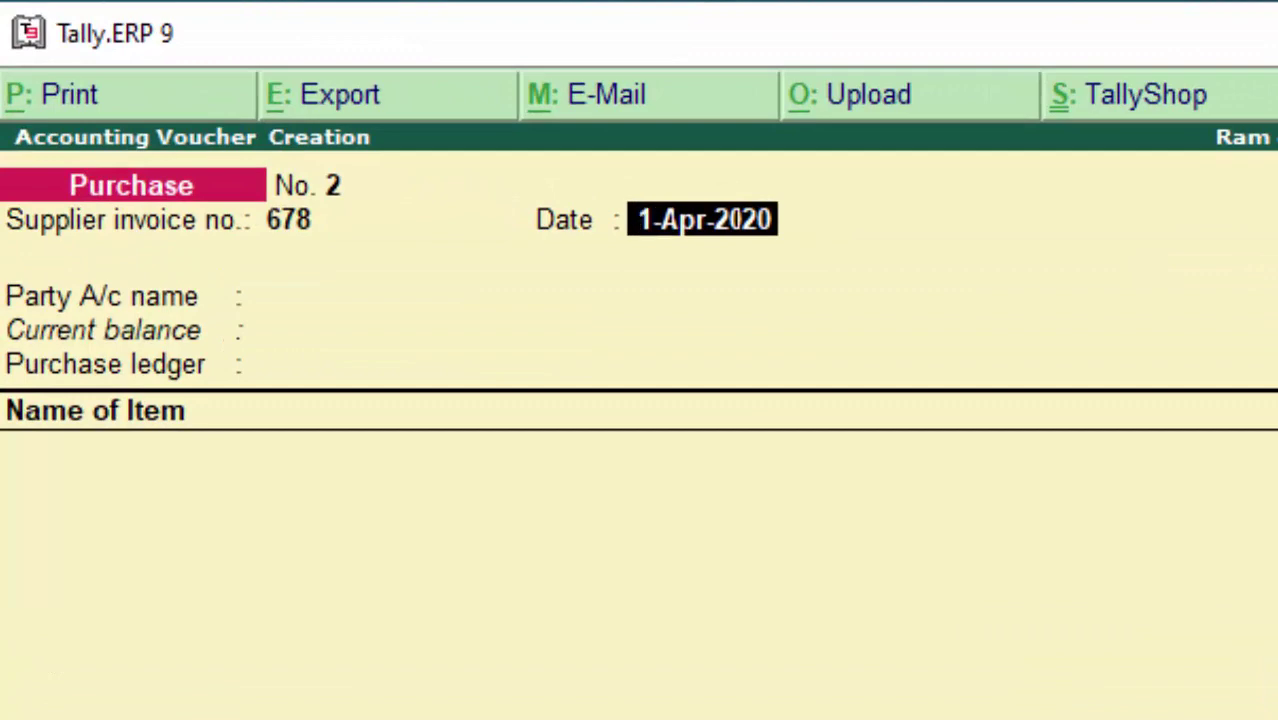
pyautogui.press('Return')
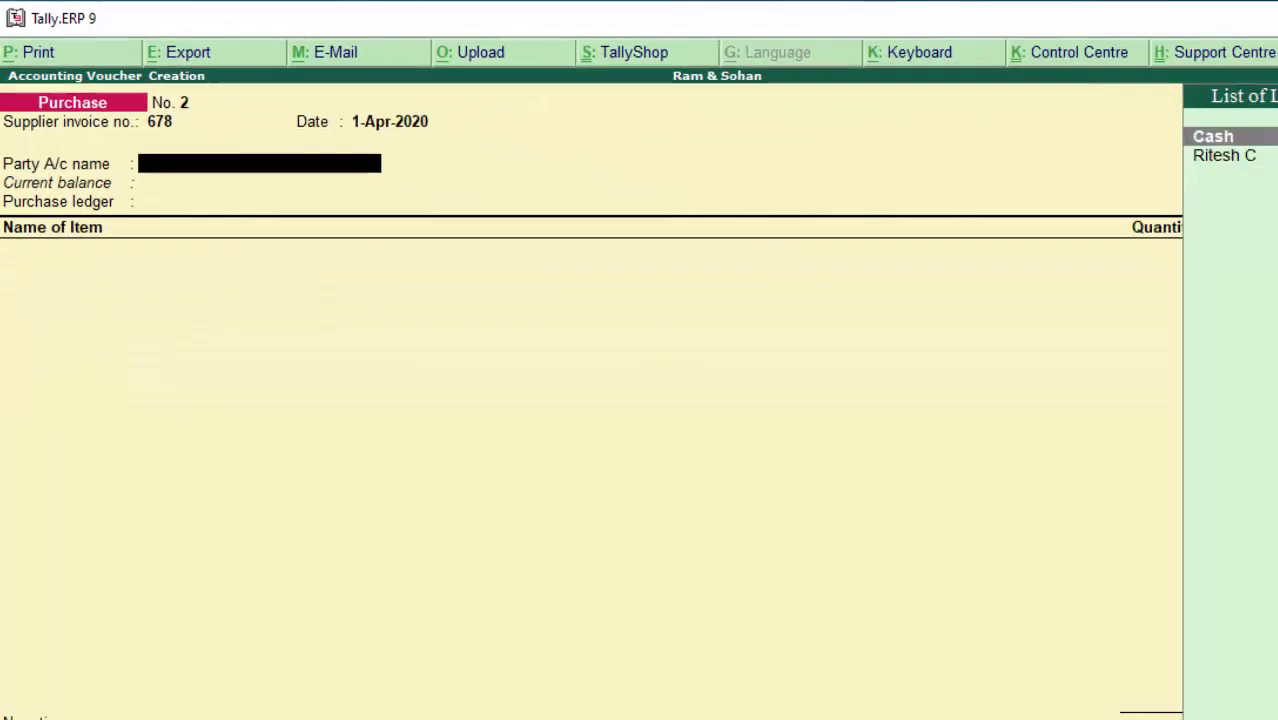
pyautogui.press('Down')
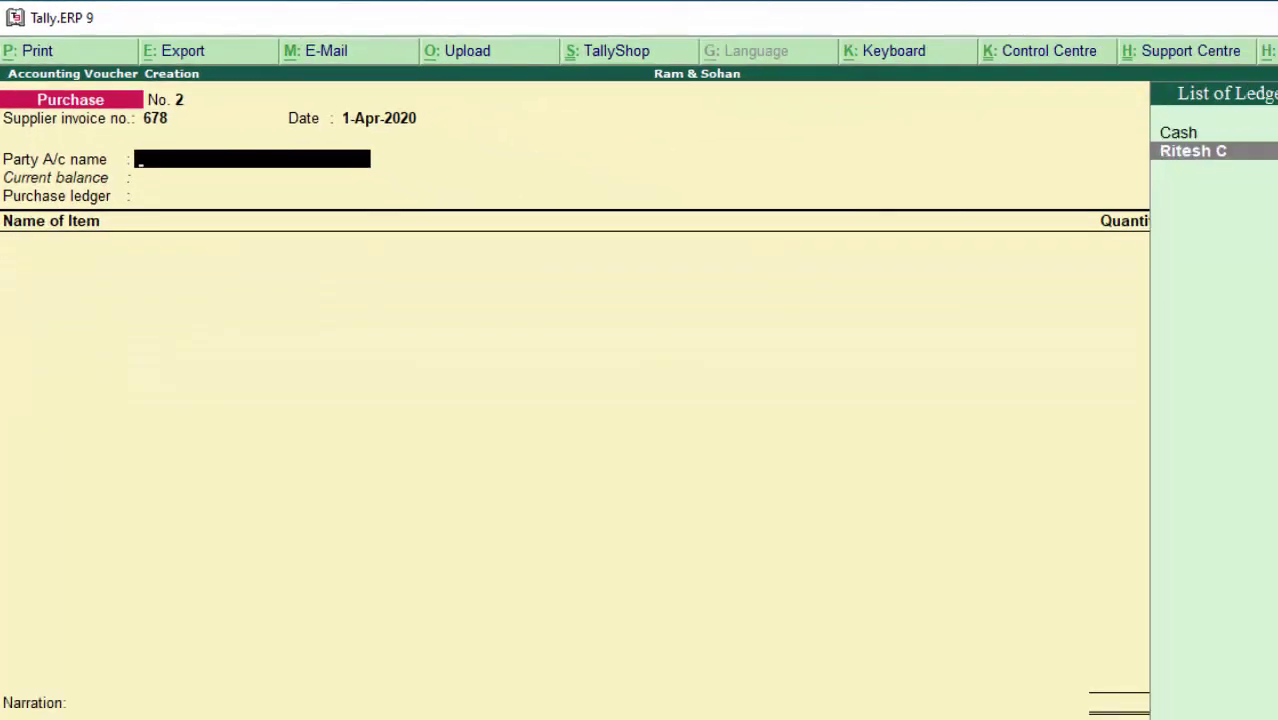
pyautogui.press('Return')
pyautogui.press('Return')
pyautogui.press('Return')
pyautogui.press('Return')
pyautogui.press('Return')
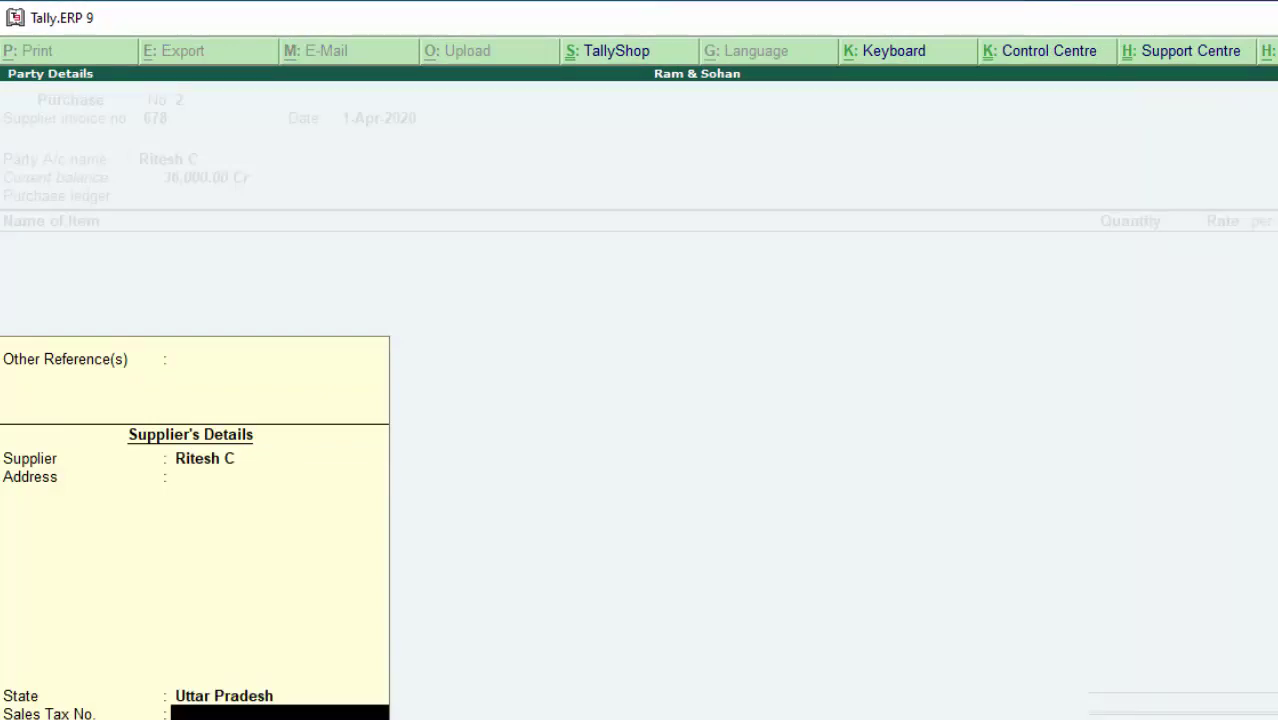
pyautogui.press('Return')
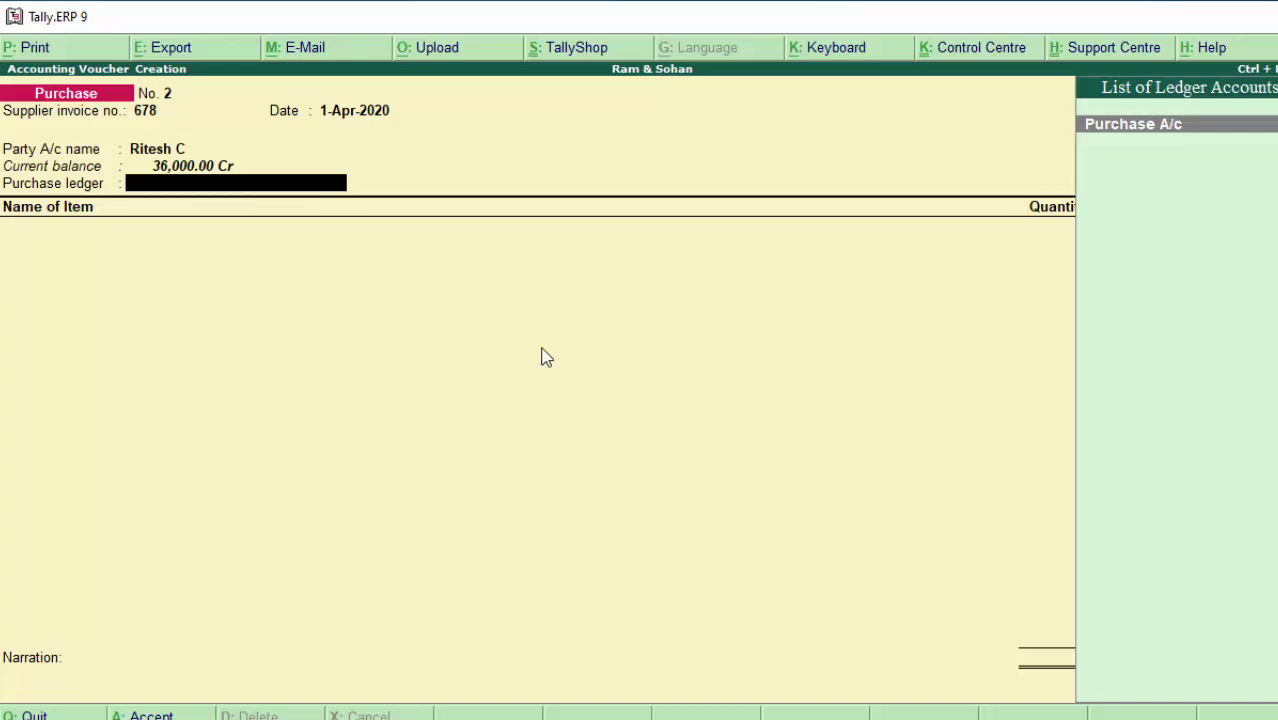
pyautogui.press('Return')
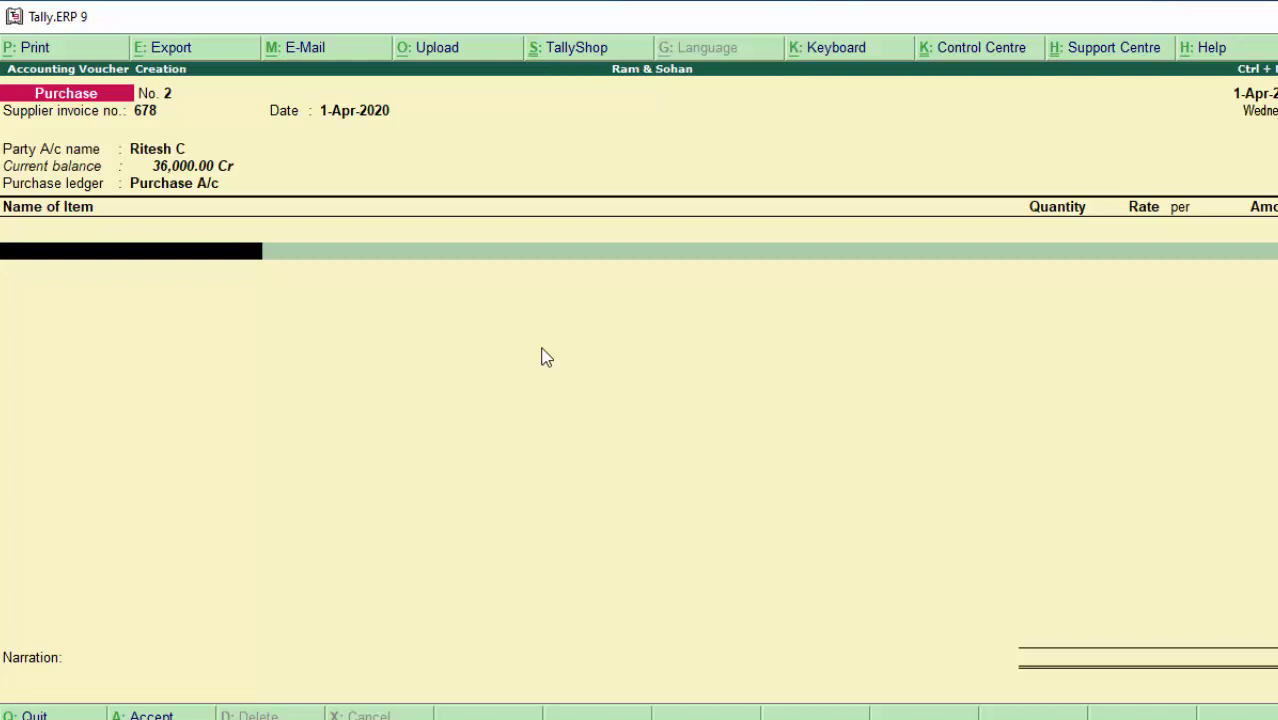
pyautogui.hotkey('alt', 'c')
# Create the stock item Monitor with unit itm and duty rate 0.
pyautogui.write('Moni')
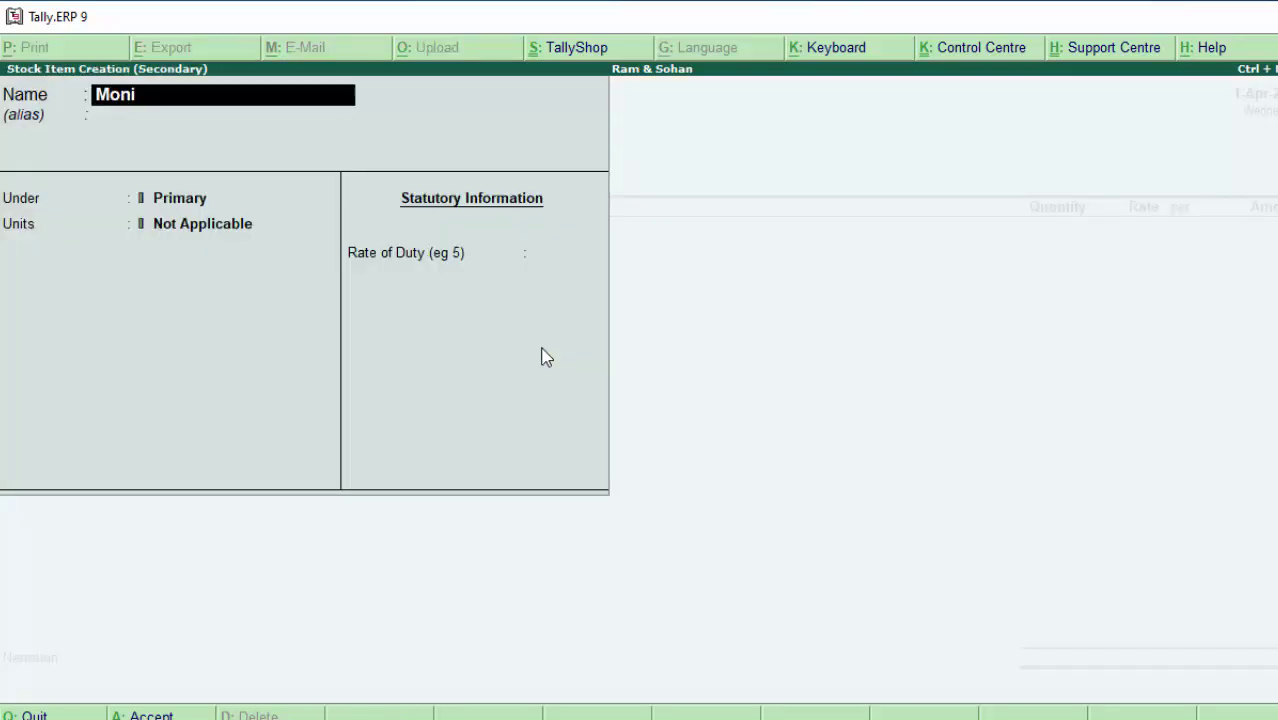
pyautogui.write('tor')
pyautogui.press('Return')
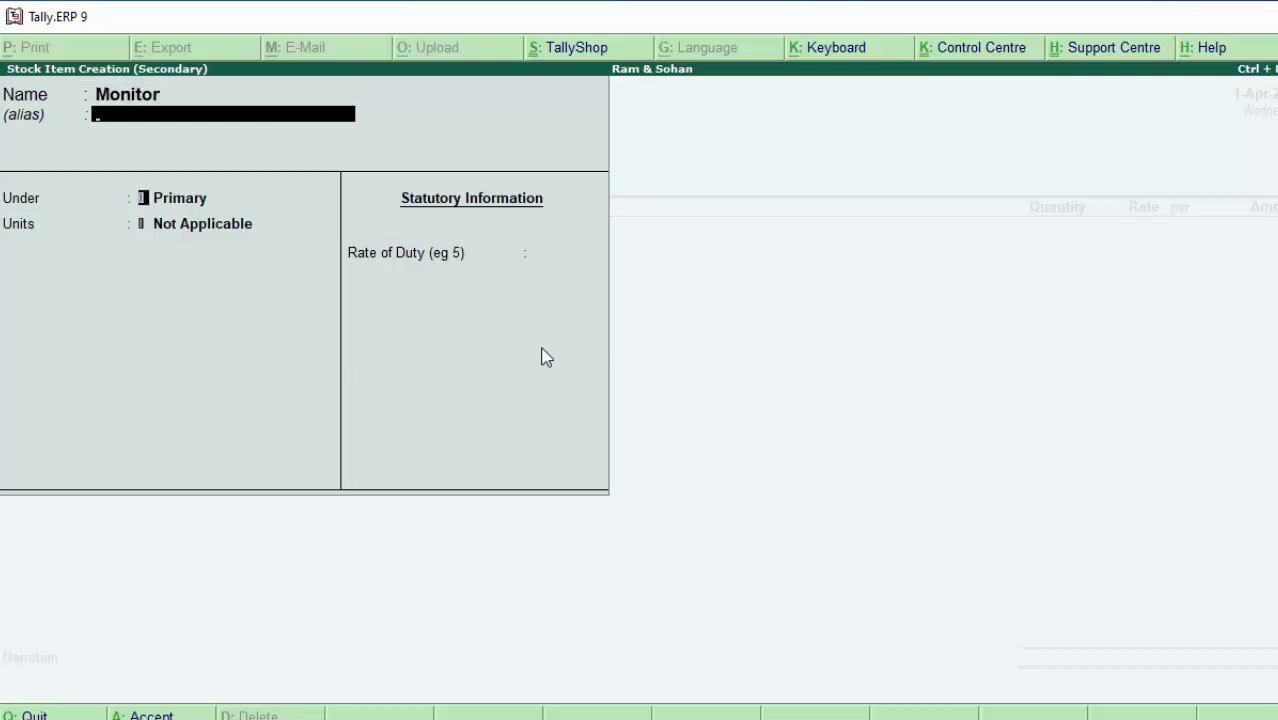
pyautogui.press('Return')
pyautogui.press('Return')
pyautogui.press('Down')
pyautogui.press('Return')
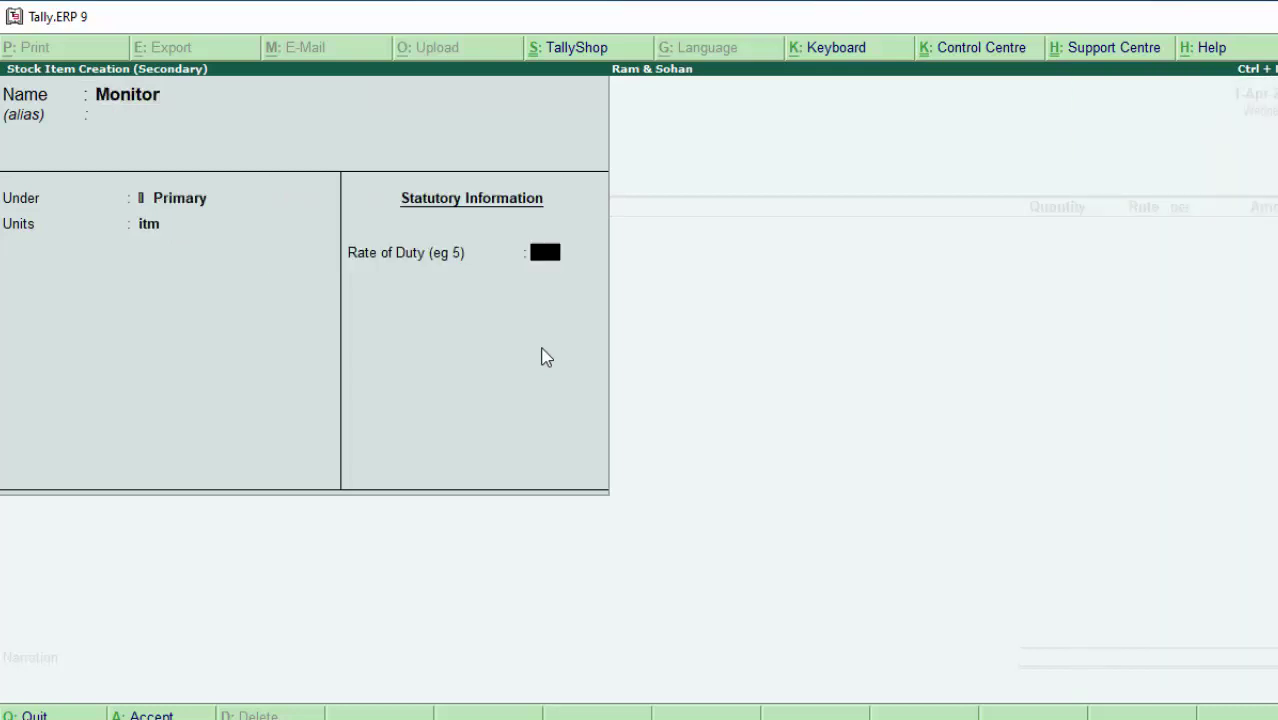
pyautogui.press('Return')
pyautogui.press('Return')
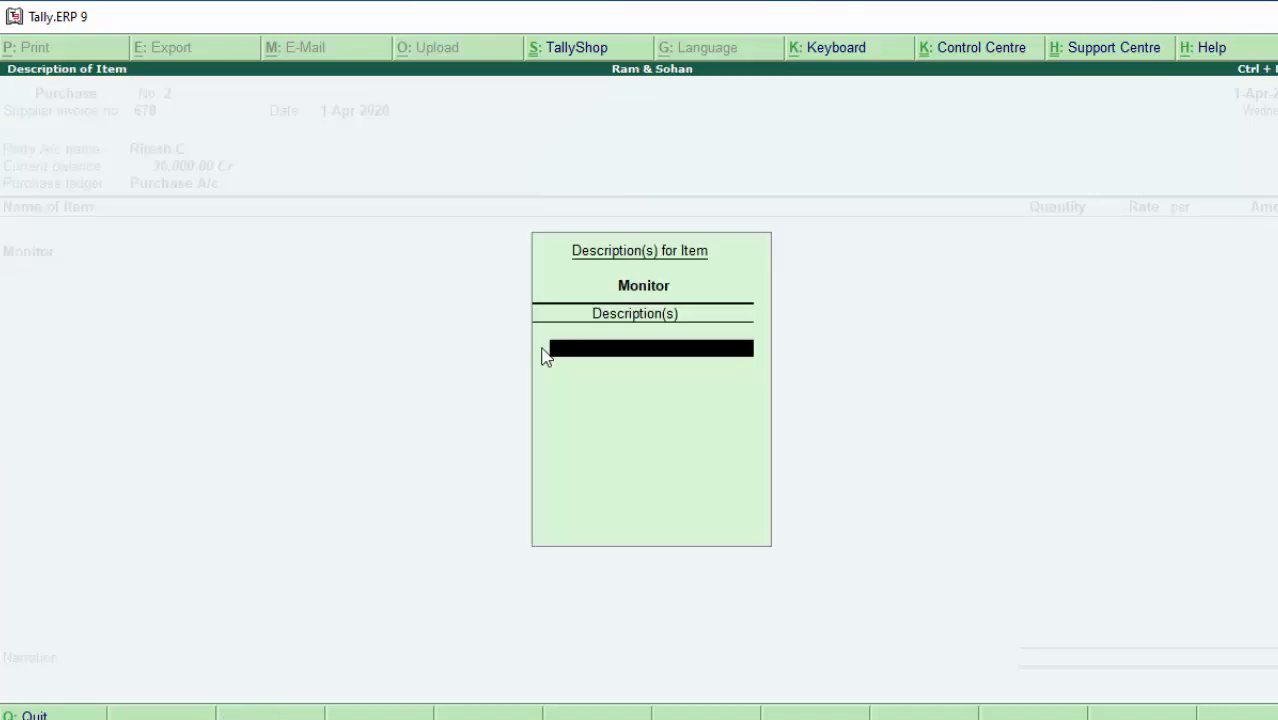
pyautogui.press('Return')
# Enter 50 Monitors at 7,000.00 (3,50,000.00), save as New Ref, and enter invoice 890 on voucher 3.
pyautogui.write('5')
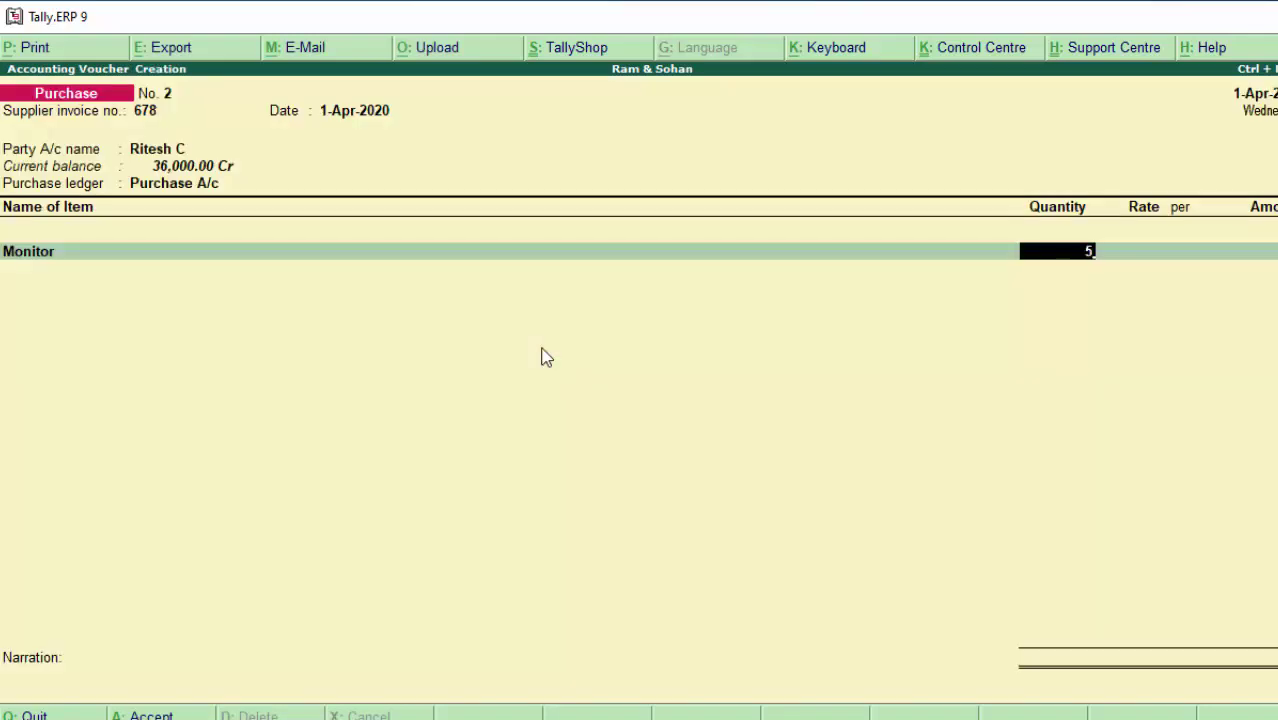
pyautogui.write('0')
pyautogui.press('Return')
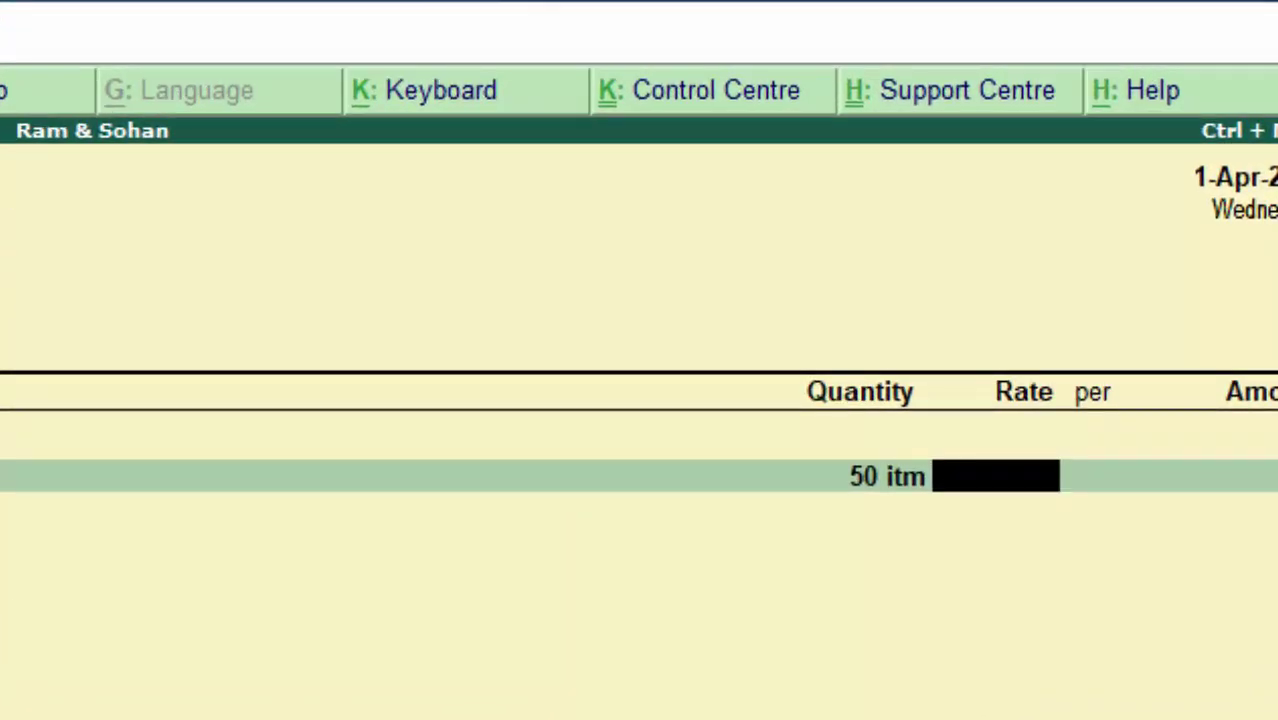
pyautogui.write('7000')
pyautogui.press('Return')
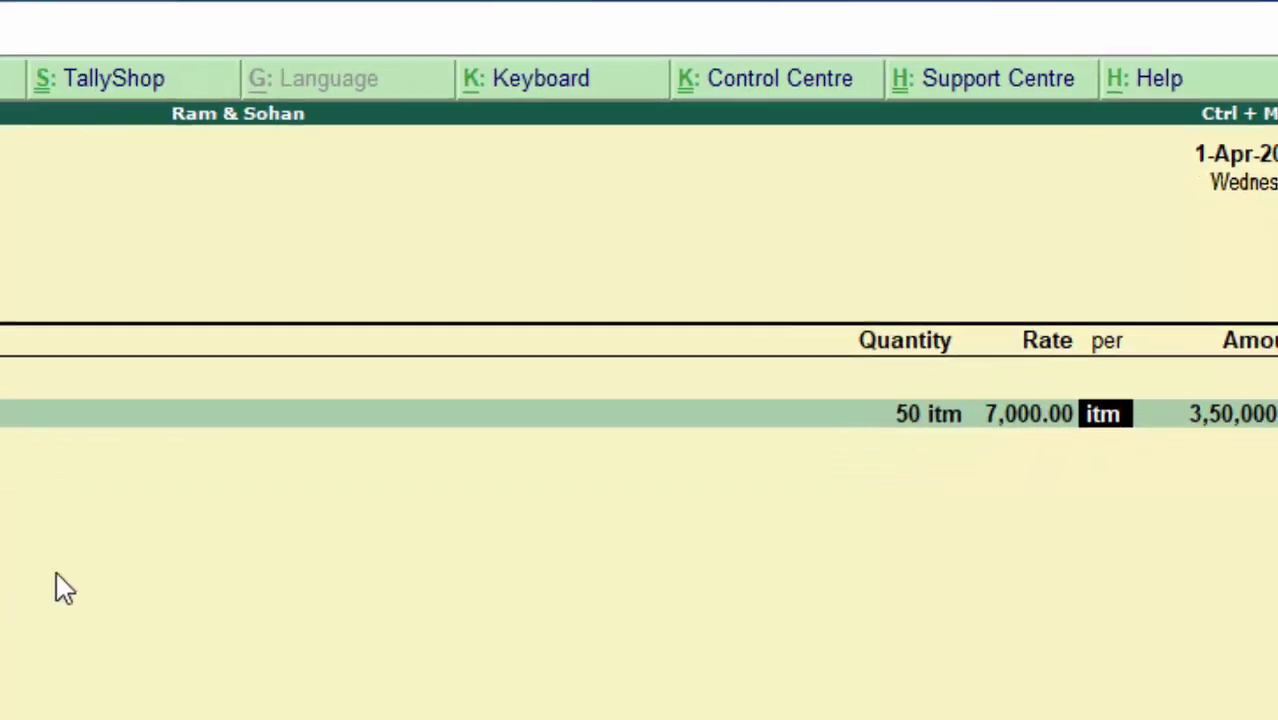
pyautogui.press('Return')
pyautogui.press('Return')
pyautogui.press('Return')
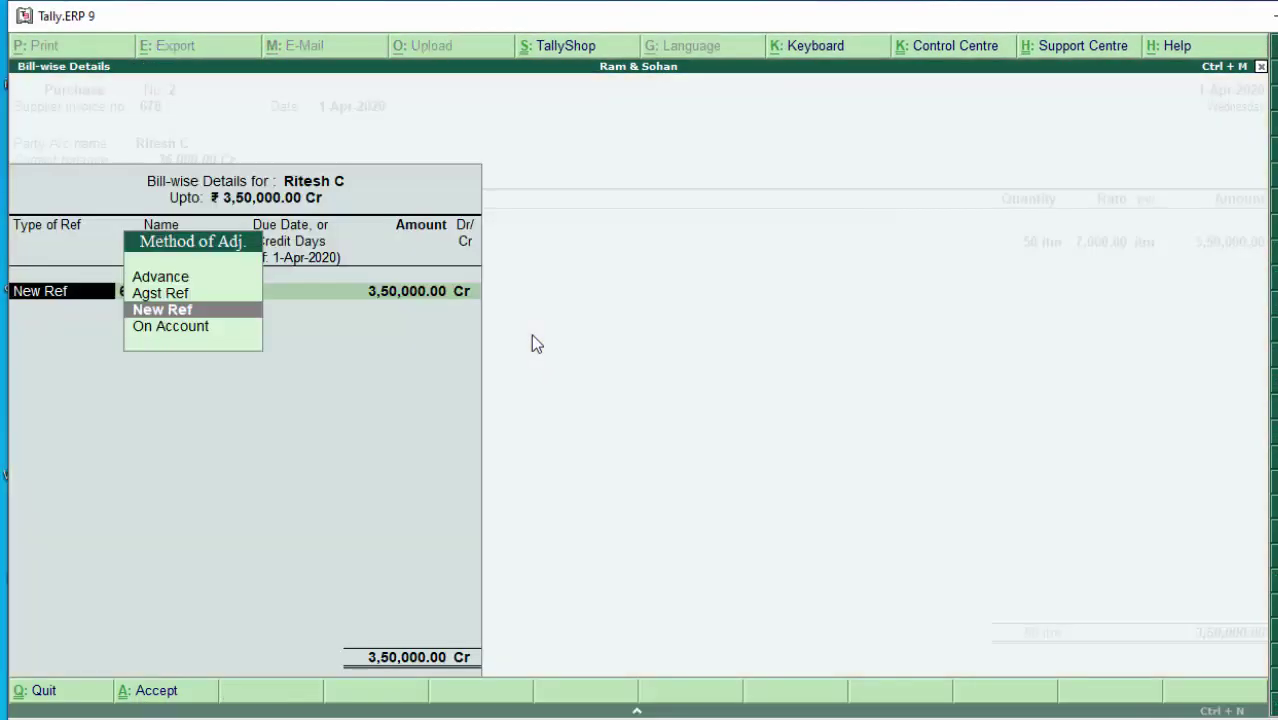
pyautogui.press('Return')
pyautogui.press('Return')
pyautogui.press('Return')
pyautogui.press('Return')
pyautogui.press('Return')
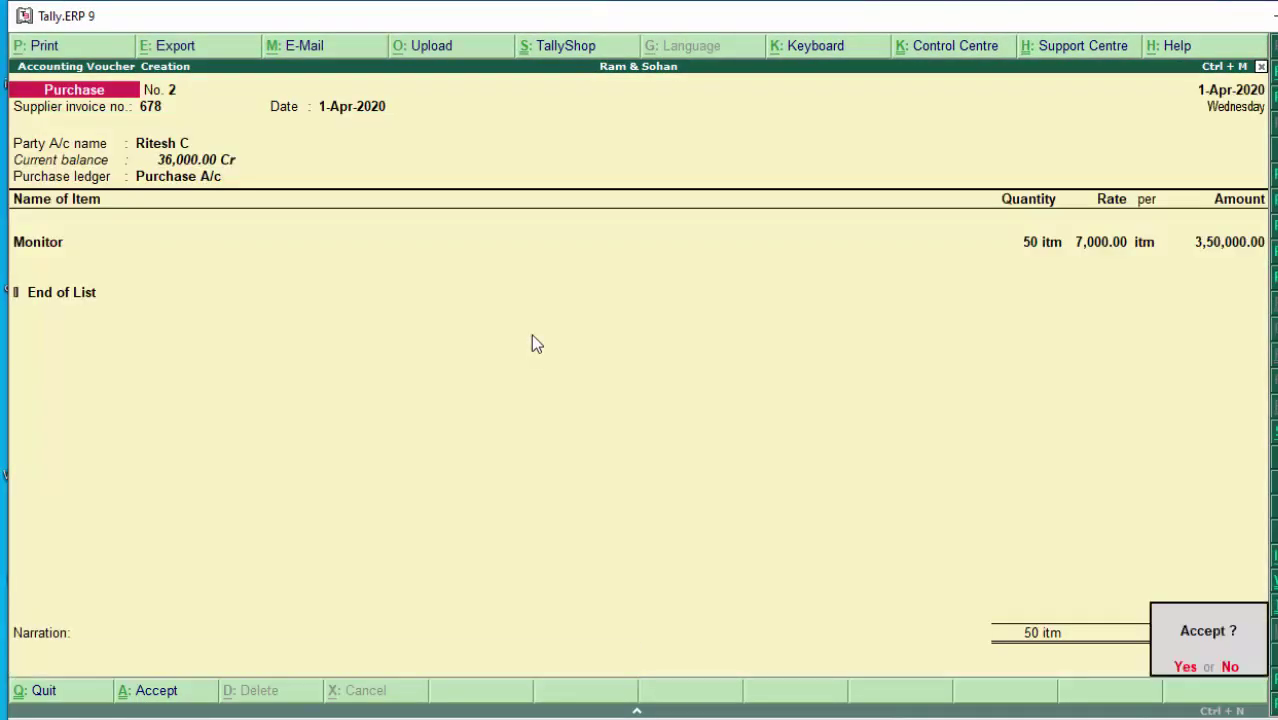
pyautogui.press('Return')
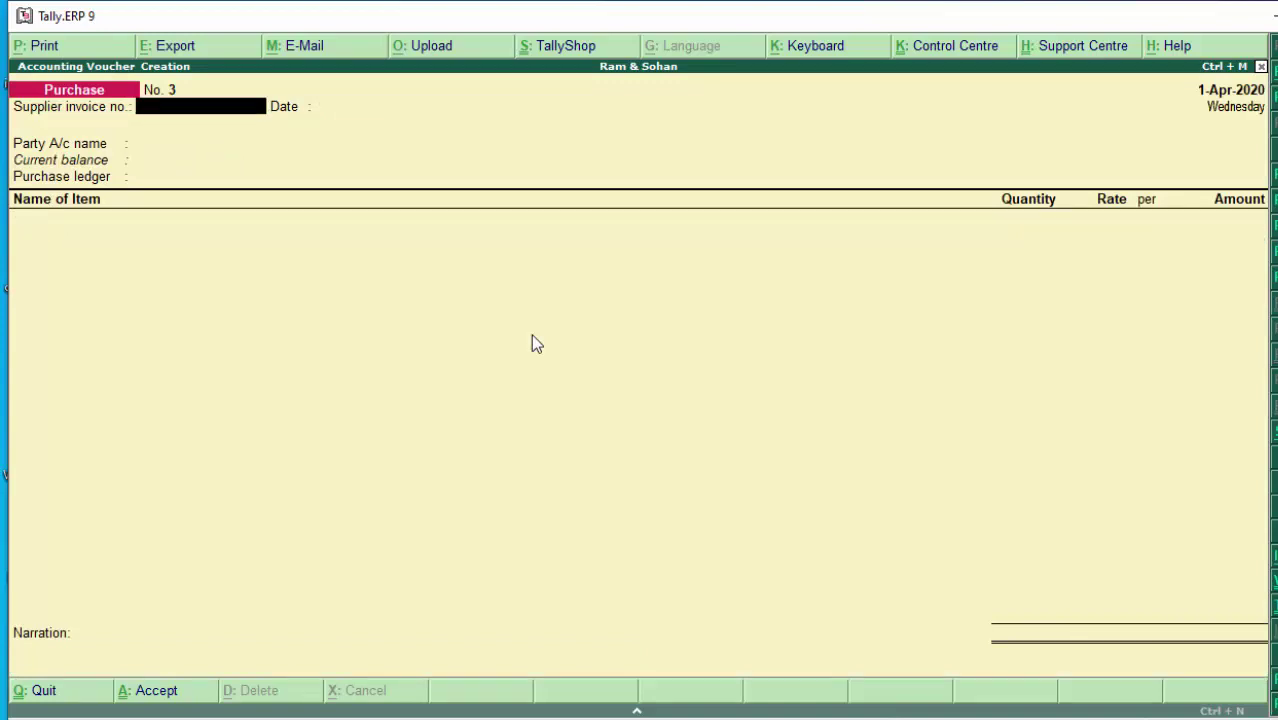
pyautogui.write('890')
pyautogui.press('Return')
pyautogui.press('Return')
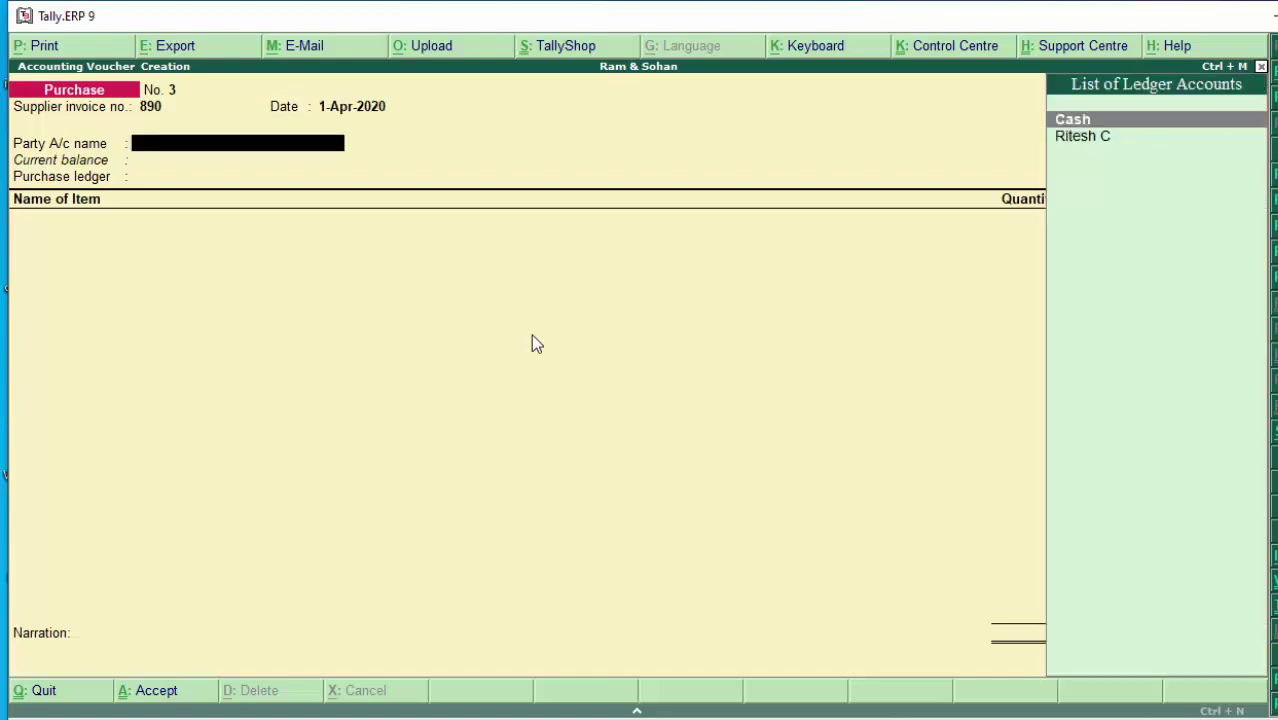
pyautogui.press('Down')
pyautogui.press('Return')
pyautogui.press('Return')
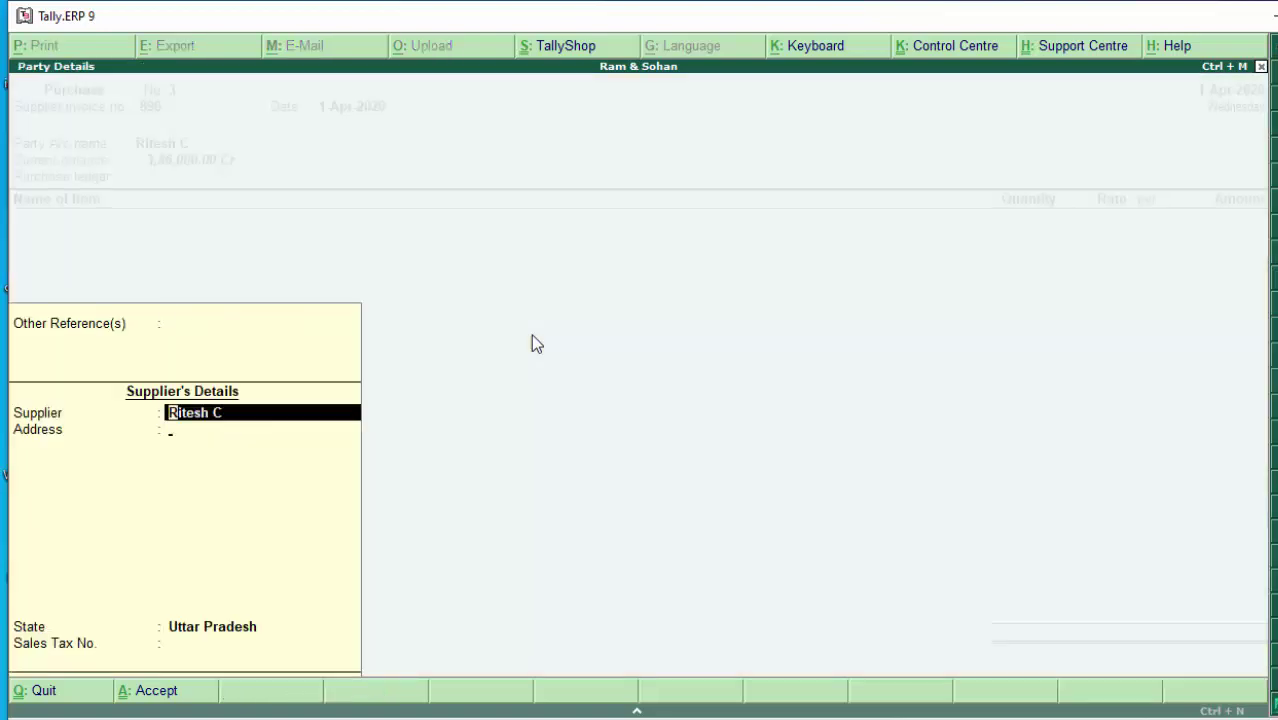
pyautogui.press('Return')
pyautogui.press('Return')
pyautogui.press('Return')
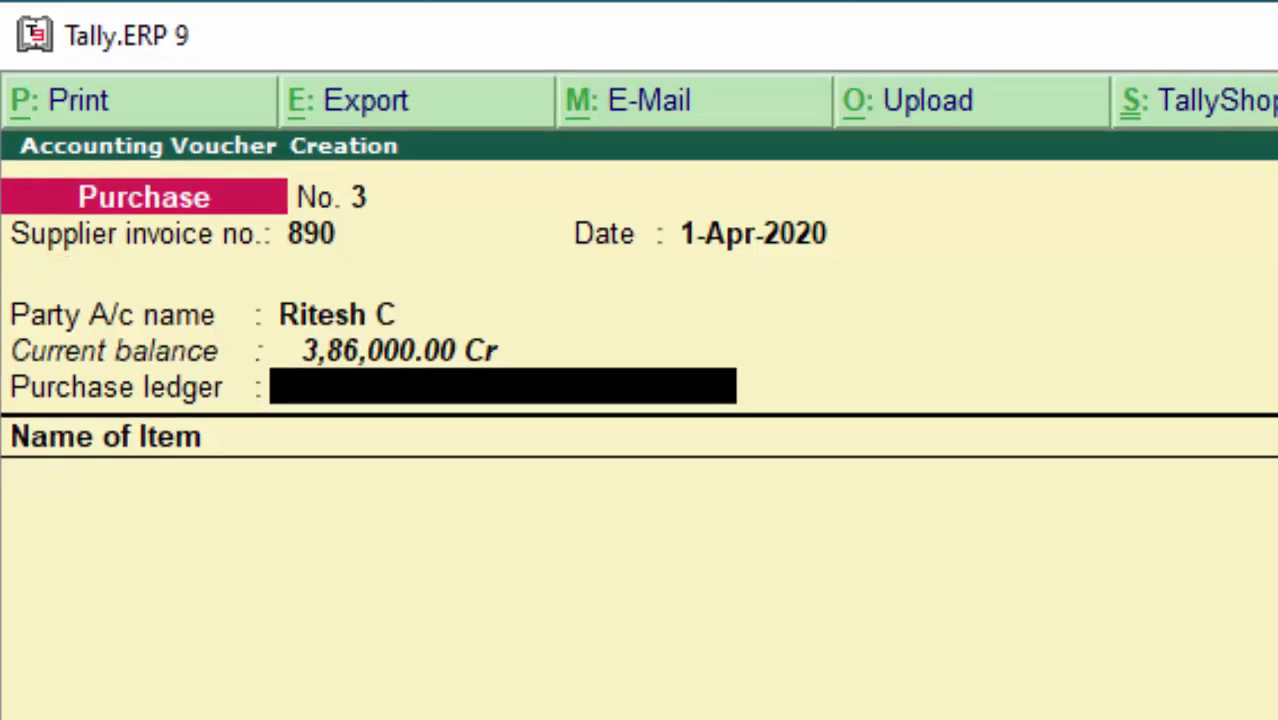
pyautogui.press('Escape')
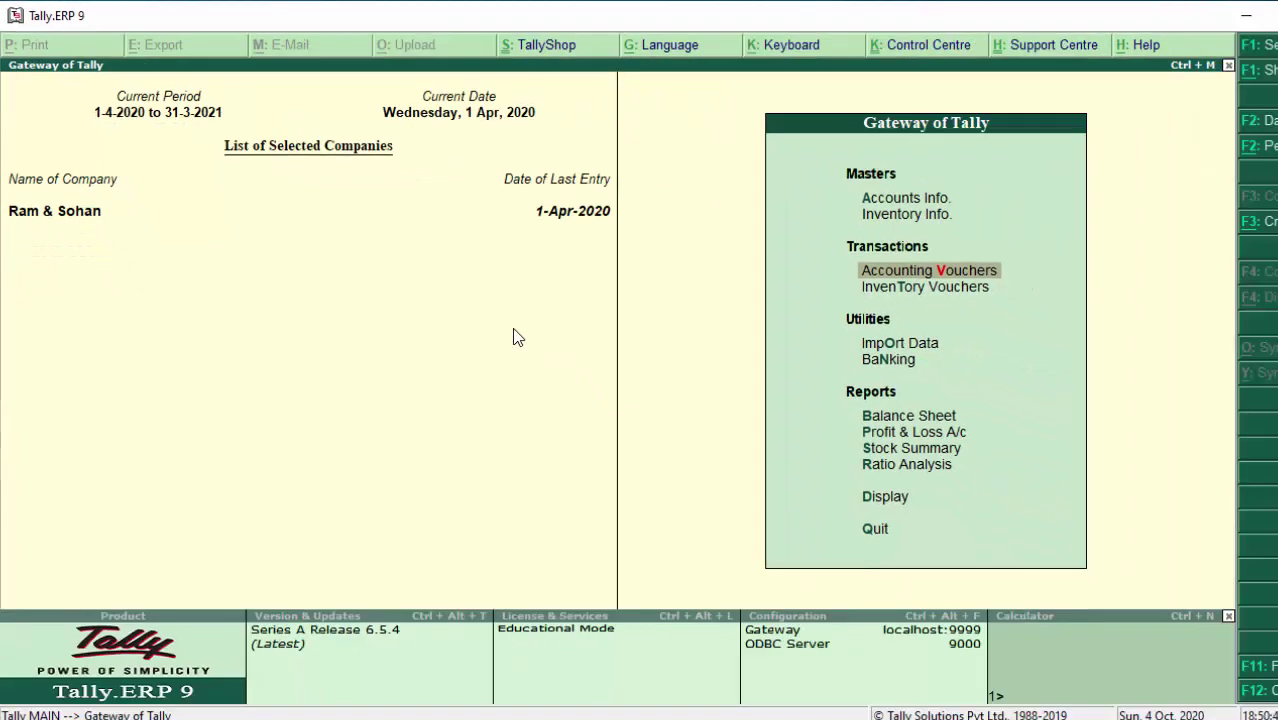
pyautogui.press('v')
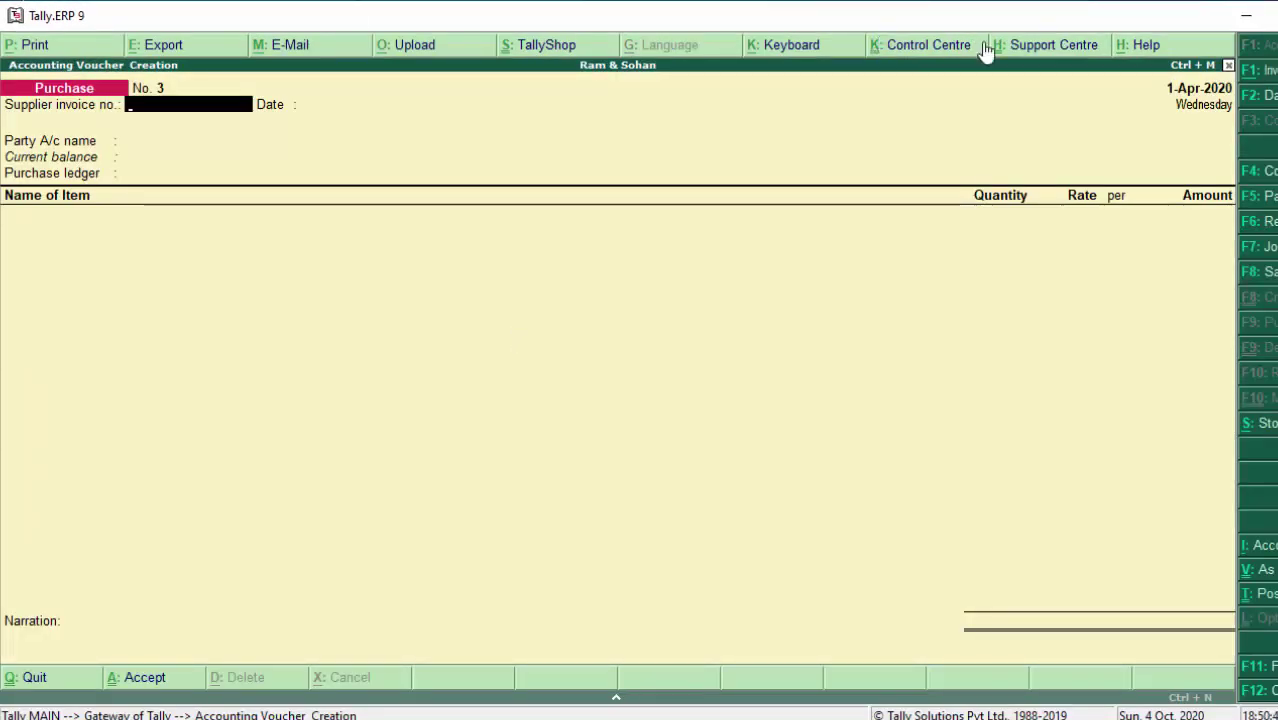
pyautogui.press('F5')
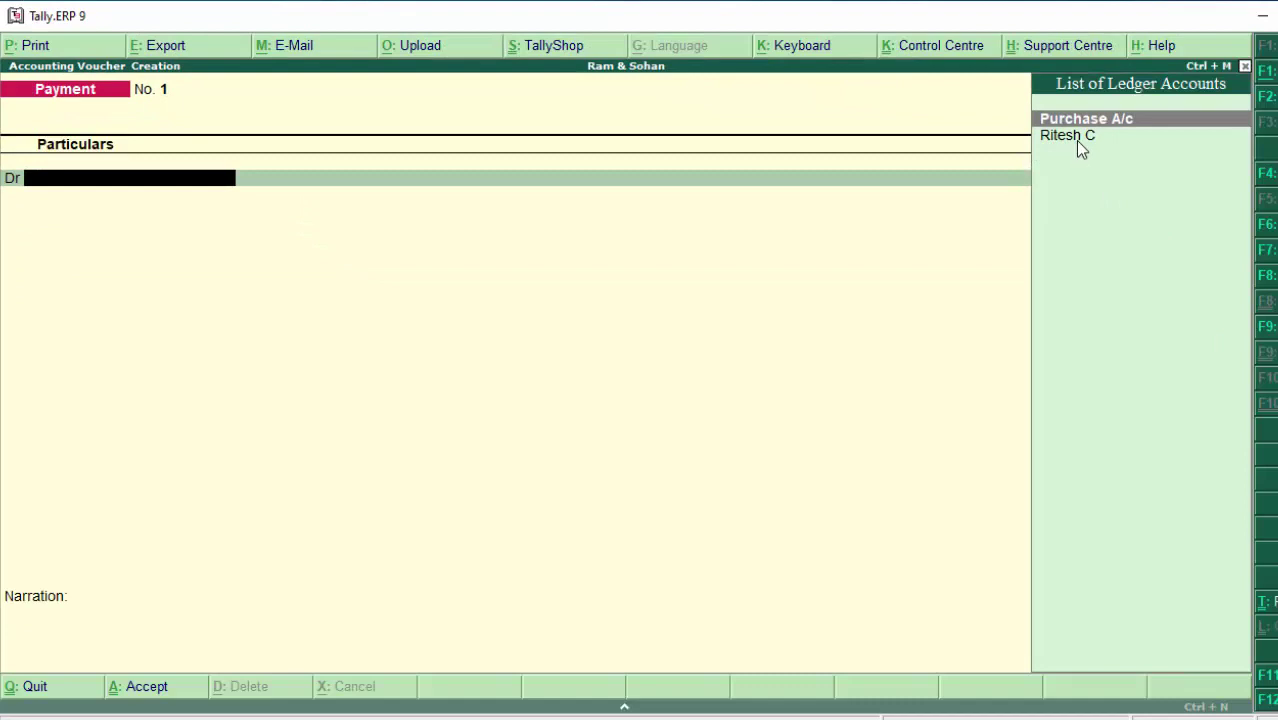
pyautogui.click(1078, 138)
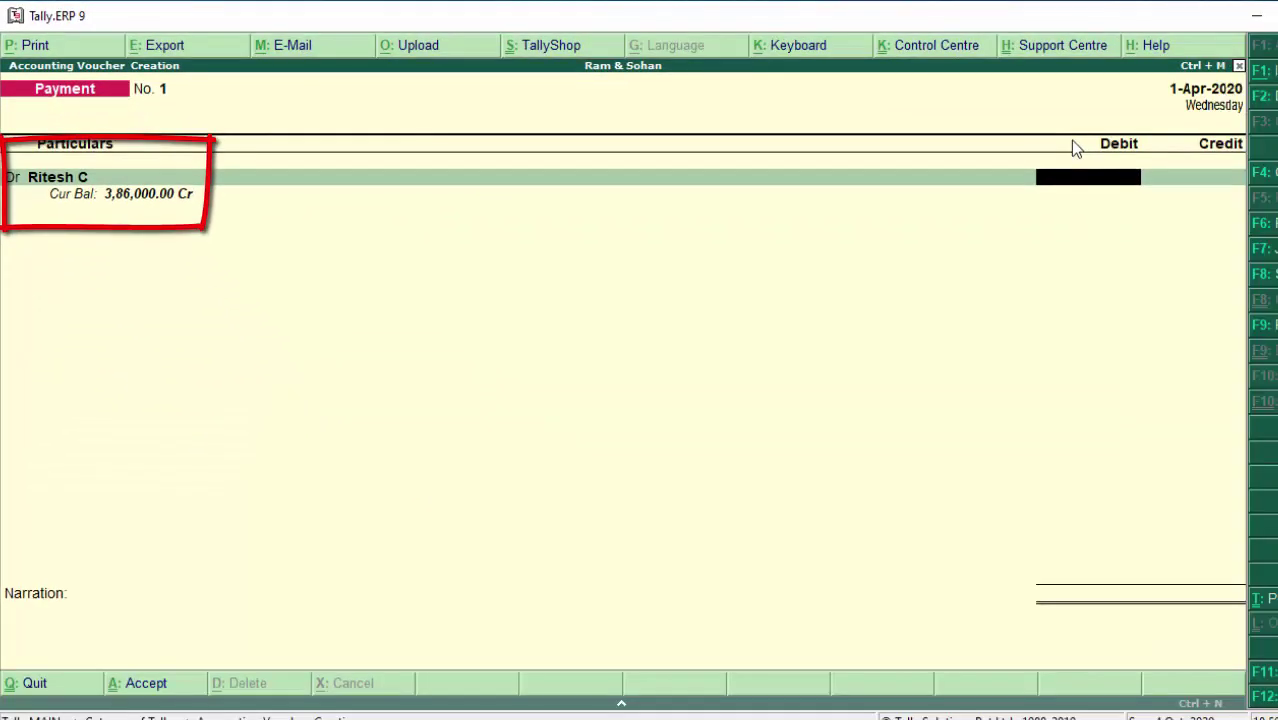
pyautogui.write('38')
pyautogui.write('6')
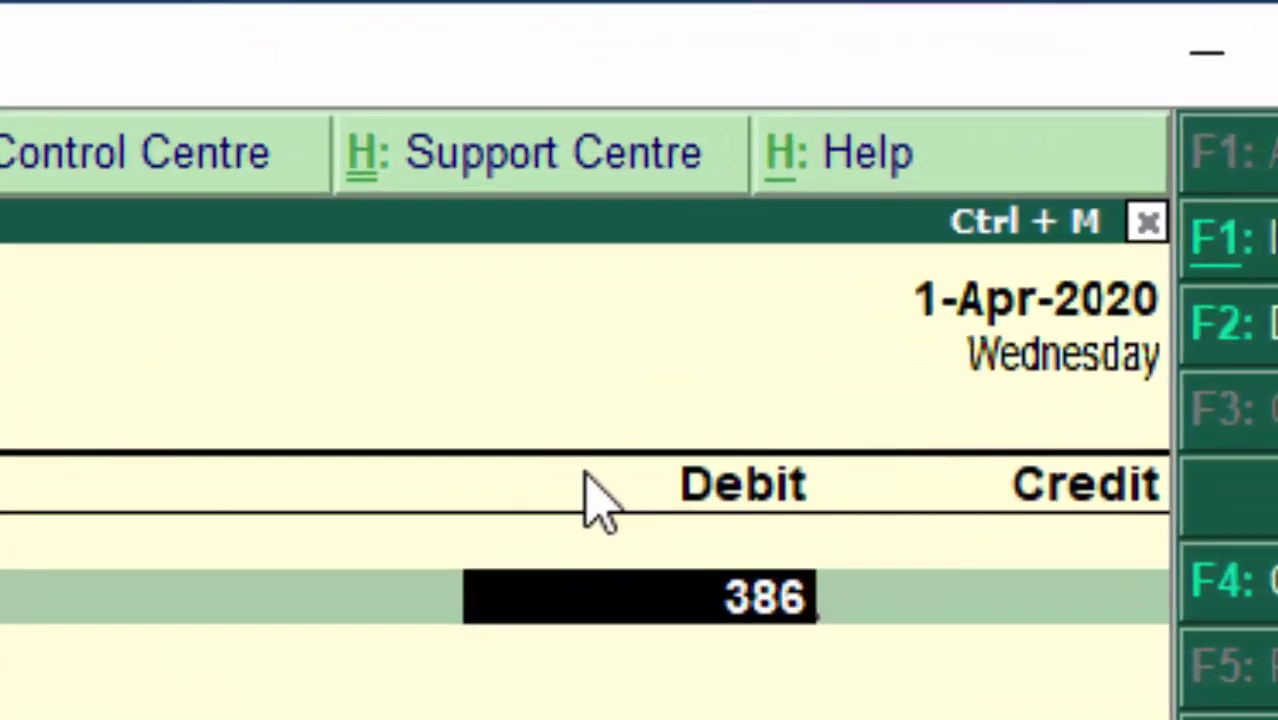
pyautogui.write('00')
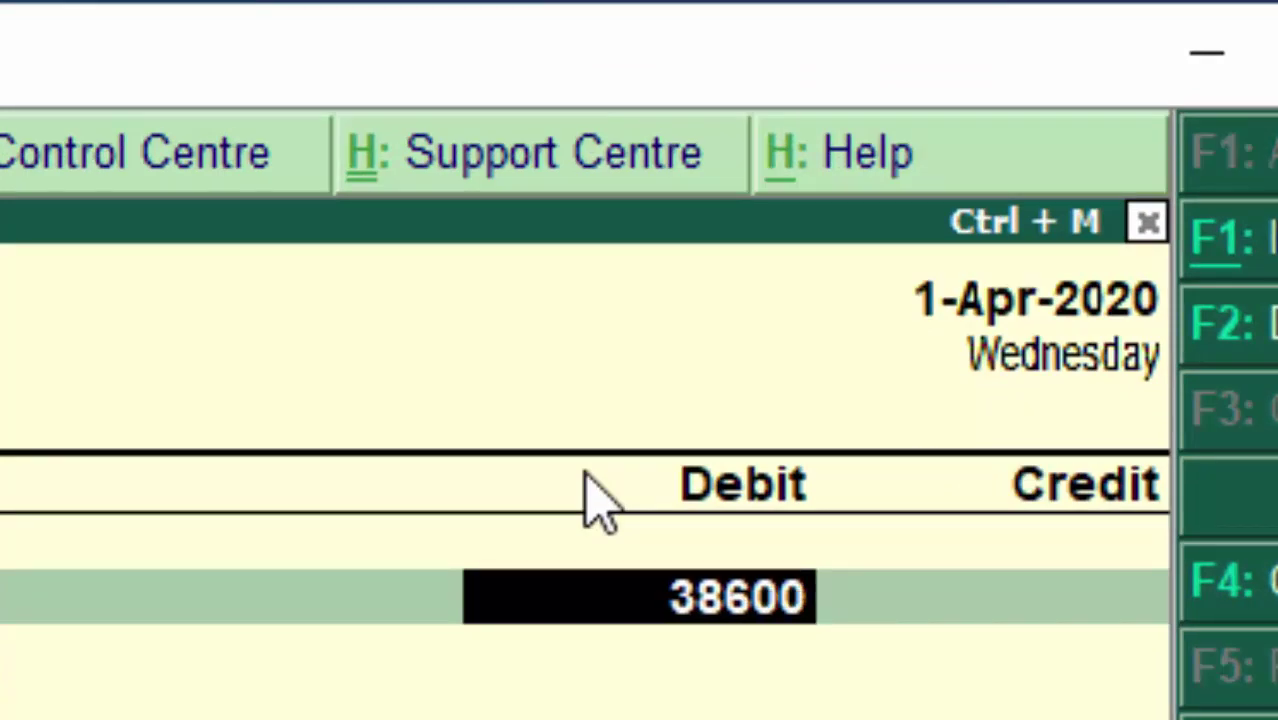
pyautogui.write('0')
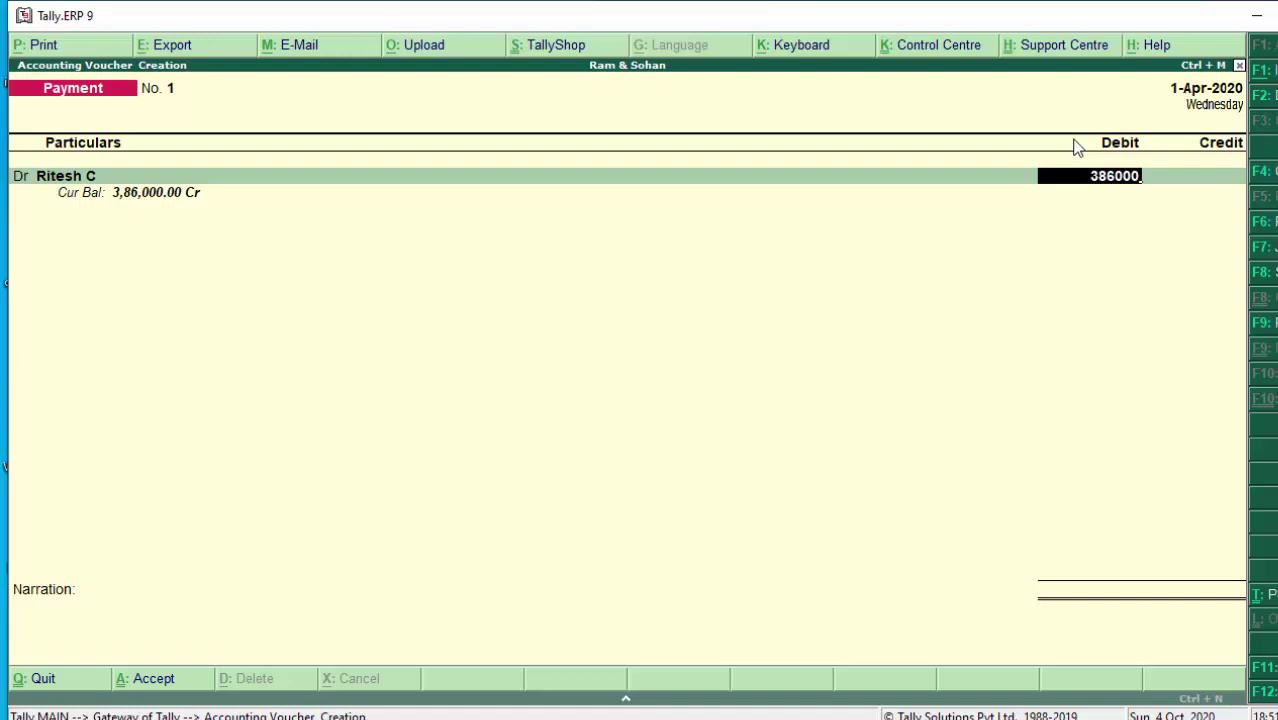
# Allocate the payment against bills 678 (3,50,000) and 890 (36,000), then credit Cash.
pyautogui.press('Return')
pyautogui.press('Return')
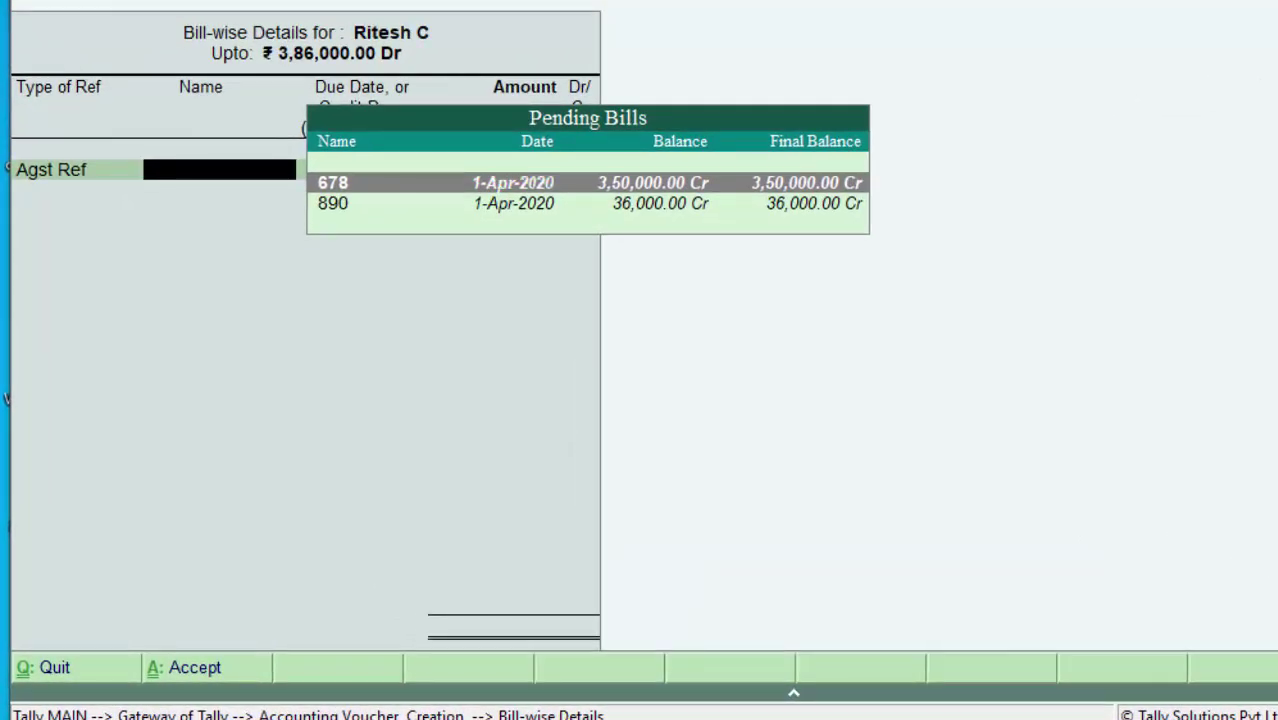
pyautogui.press('Return')
pyautogui.press('Return')
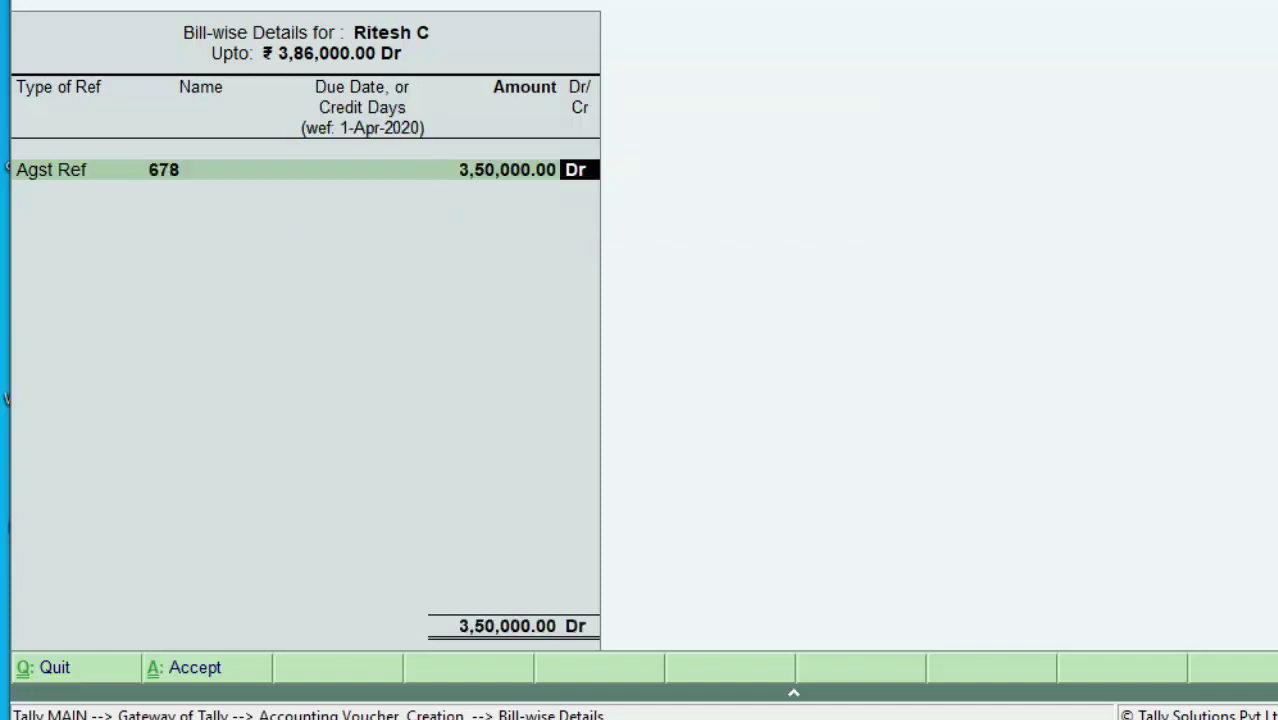
pyautogui.press('Return')
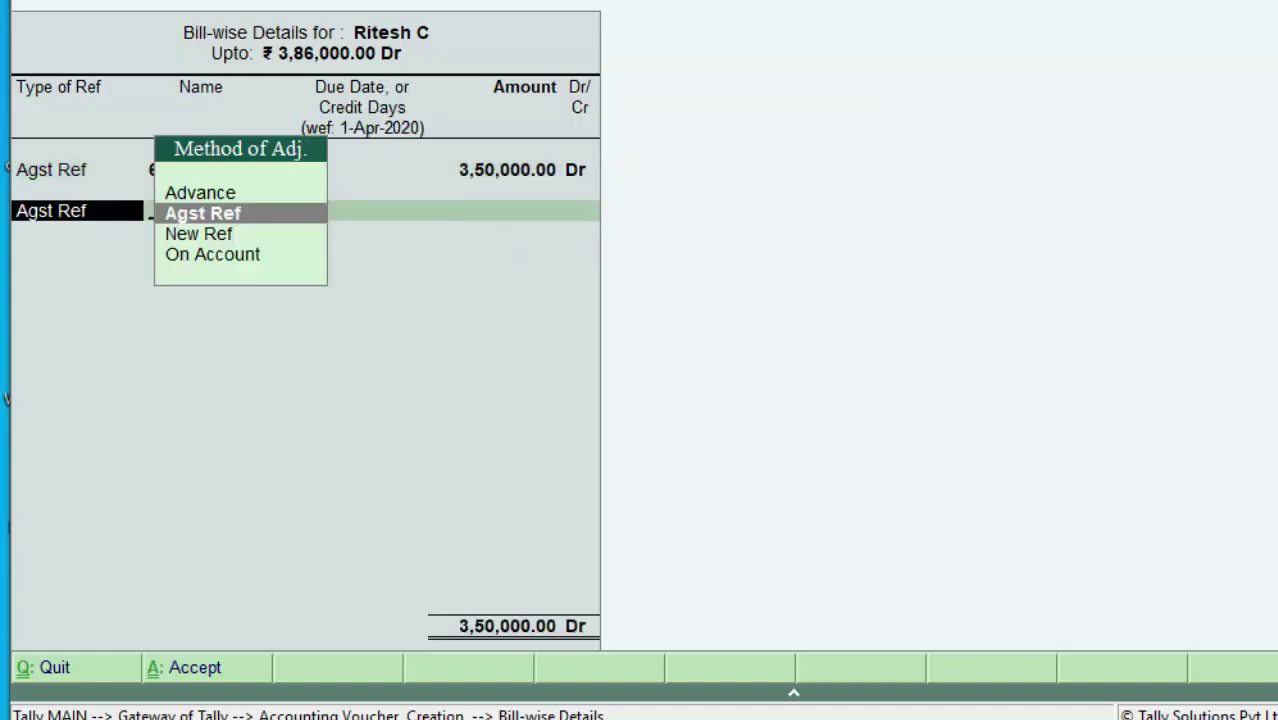
pyautogui.press('Return')
pyautogui.press('Return')
pyautogui.press('Return')
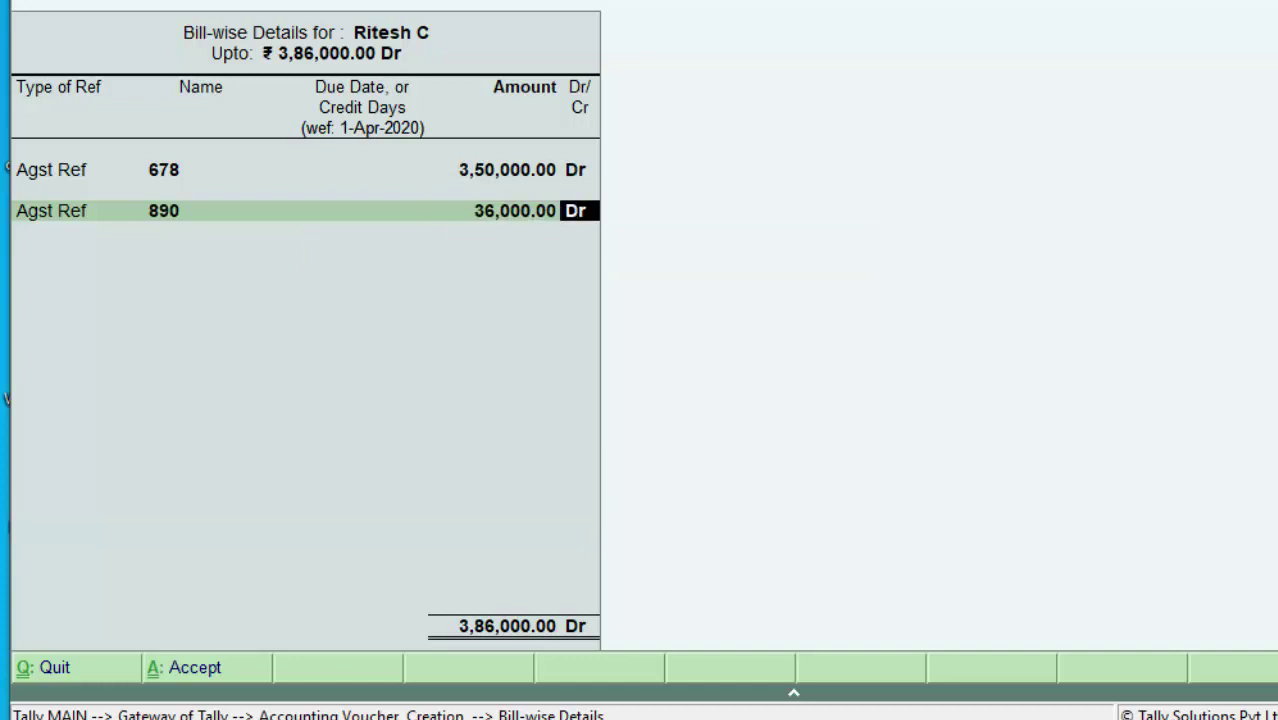
pyautogui.press('Return')
pyautogui.press('Return')
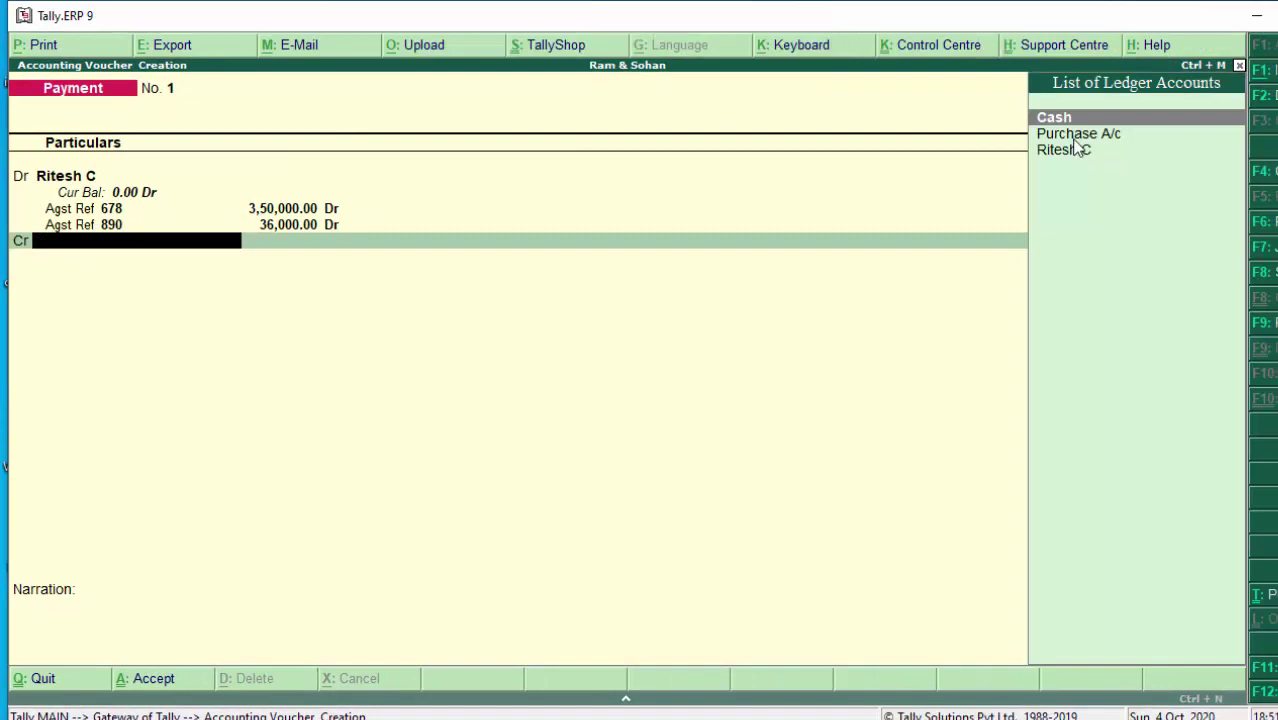
pyautogui.press('Return')
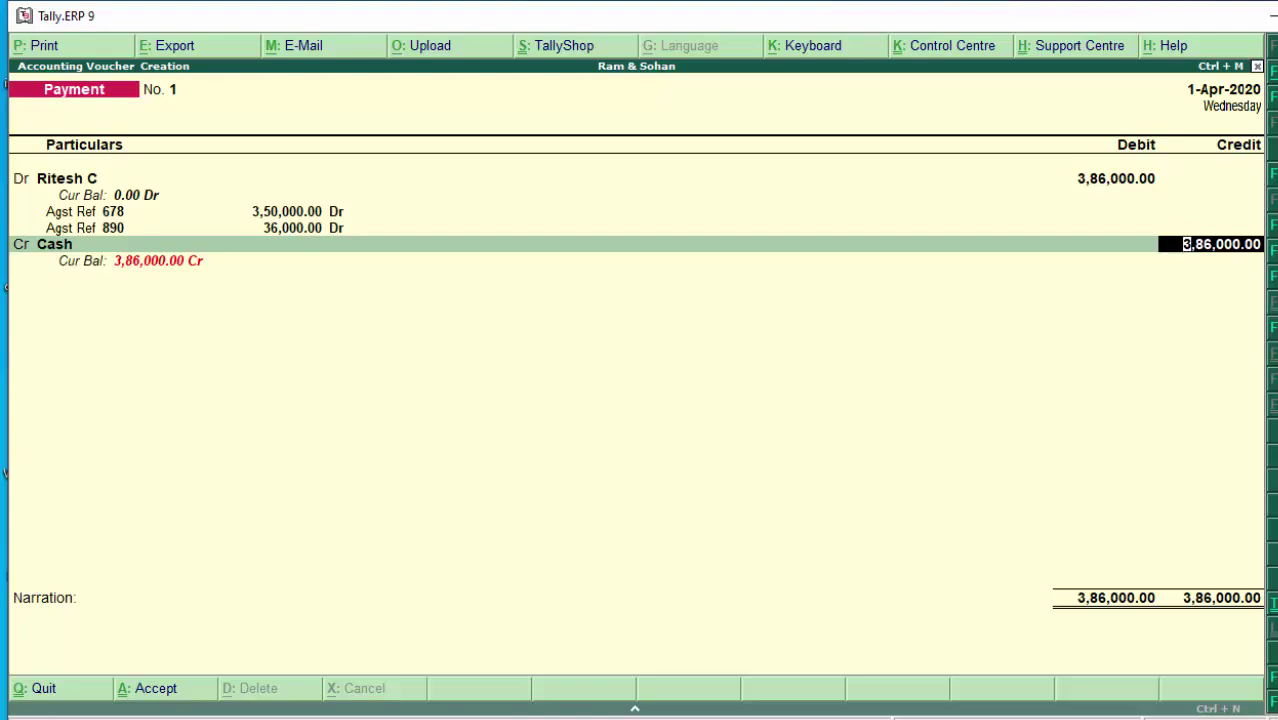
# Check the payment voucher configuration, then accept the 3,86,000 Cash credit despite the Negative Cash warning.
pyautogui.press('F12')
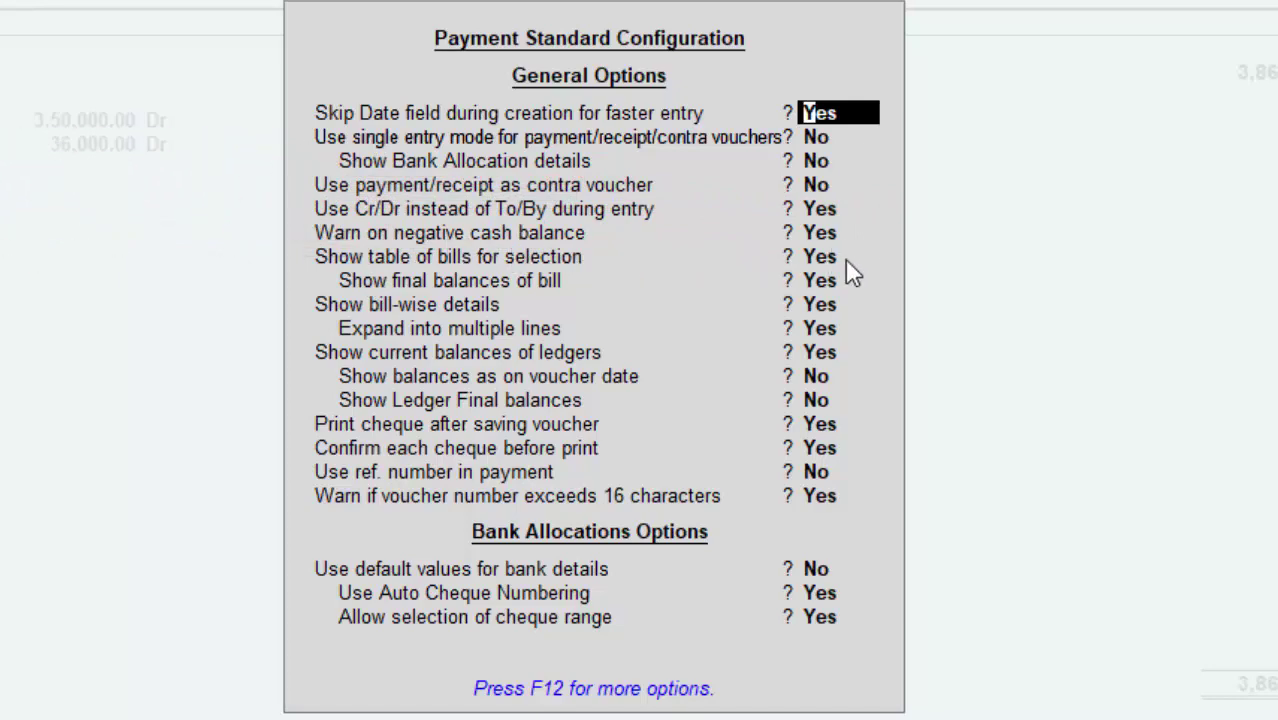
pyautogui.hotkey('ctrl', 'a')
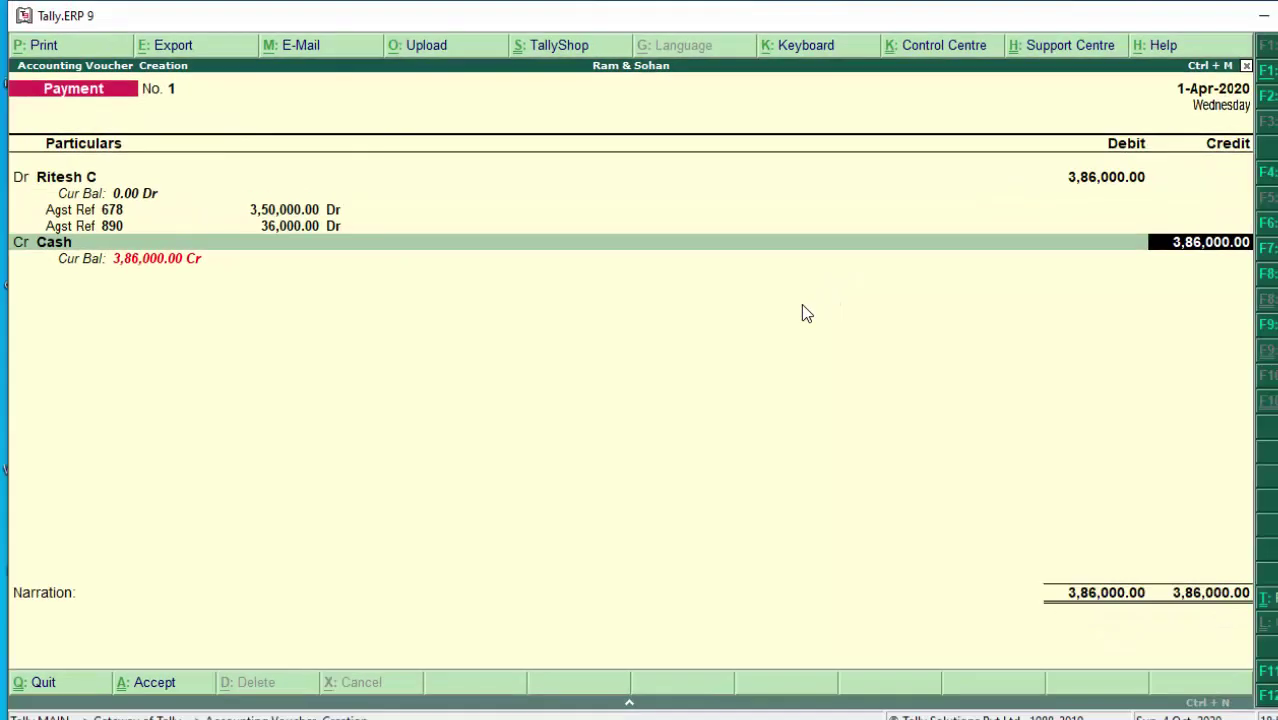
pyautogui.press('Return')
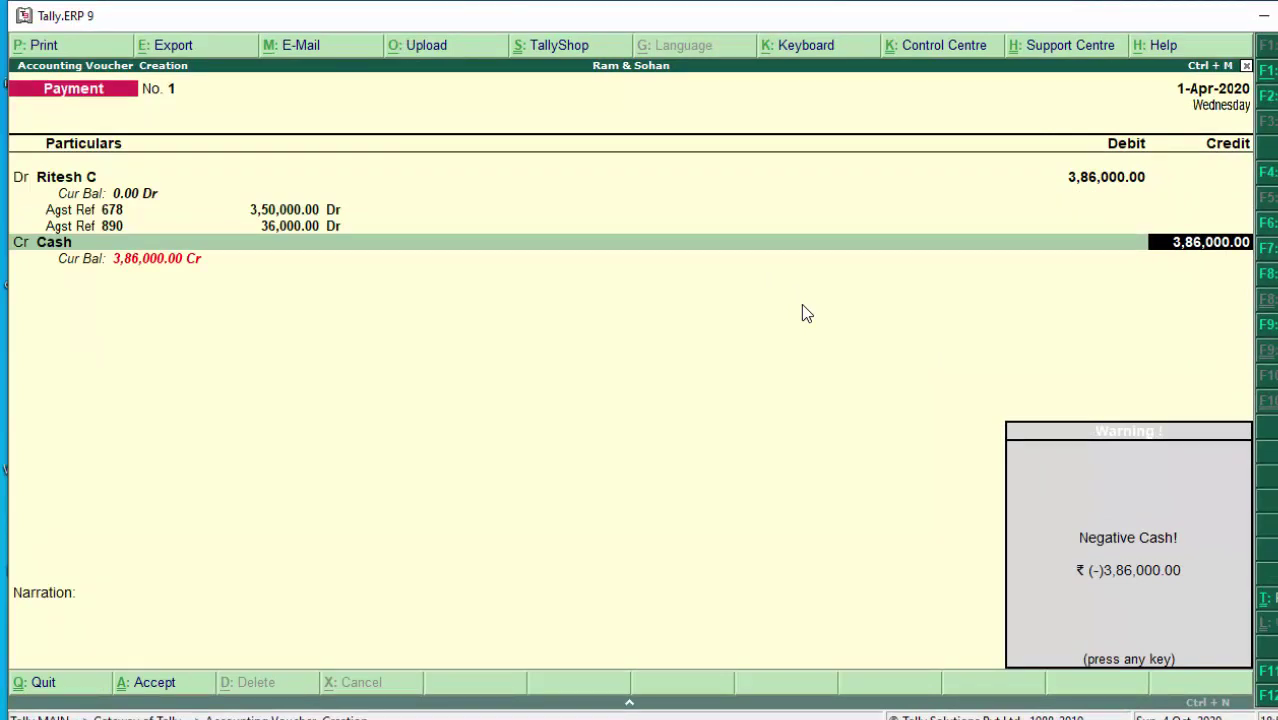
pyautogui.press('Return')
# Discard the unsaved payment voucher and reopen a blank accounting voucher.
pyautogui.press('Escape')
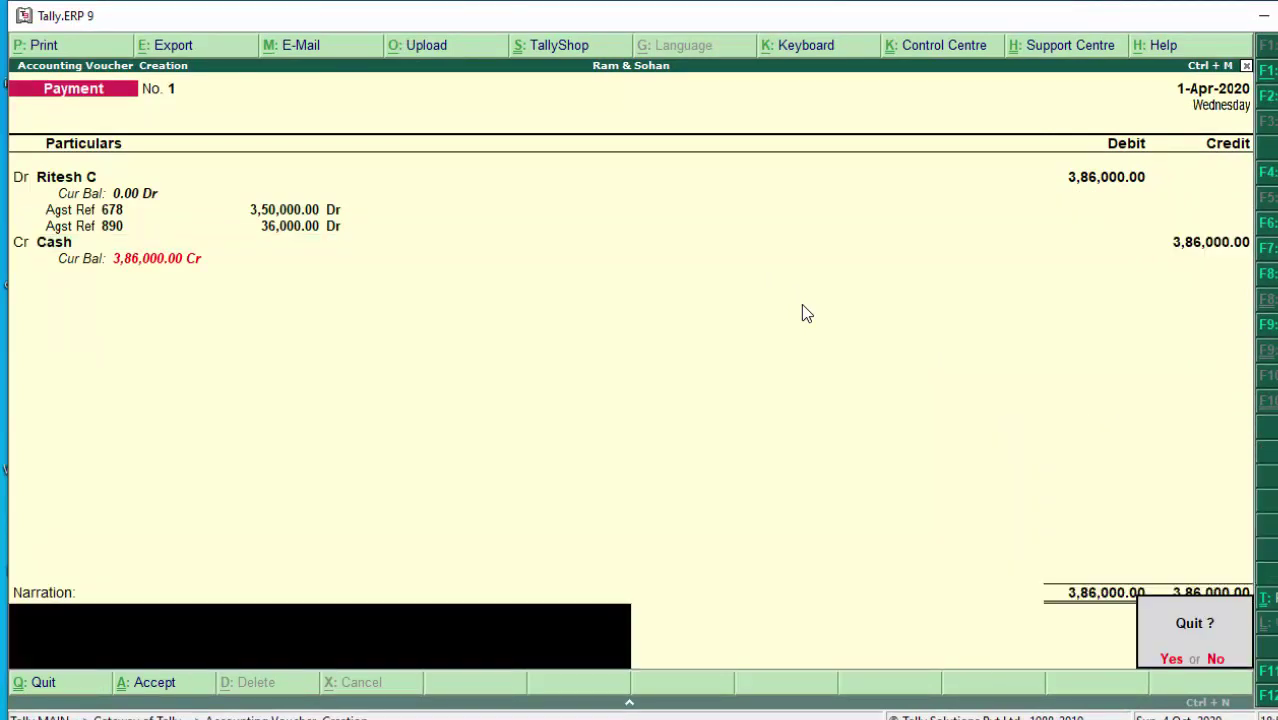
pyautogui.press('y')
pyautogui.press('Return')
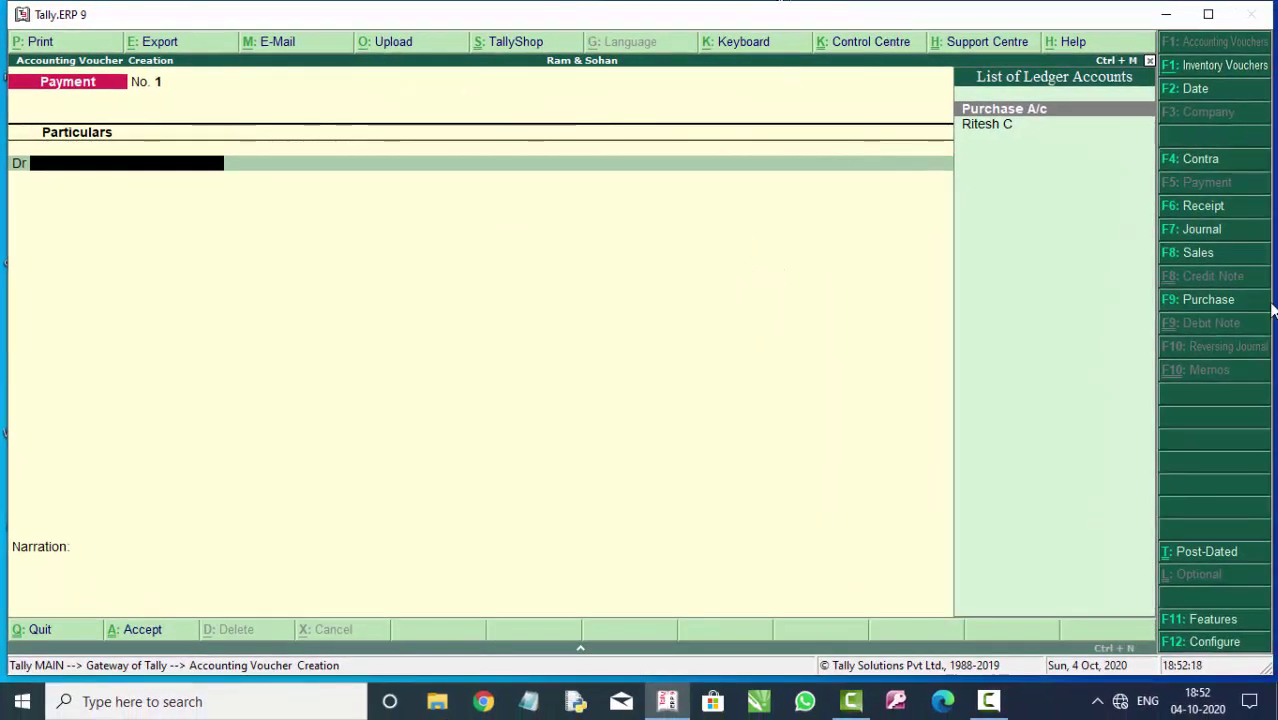
# Switch to a Receipt voucher and create ledger 'Capital a/c' under the Capital Account group.
pyautogui.click(1204, 205)
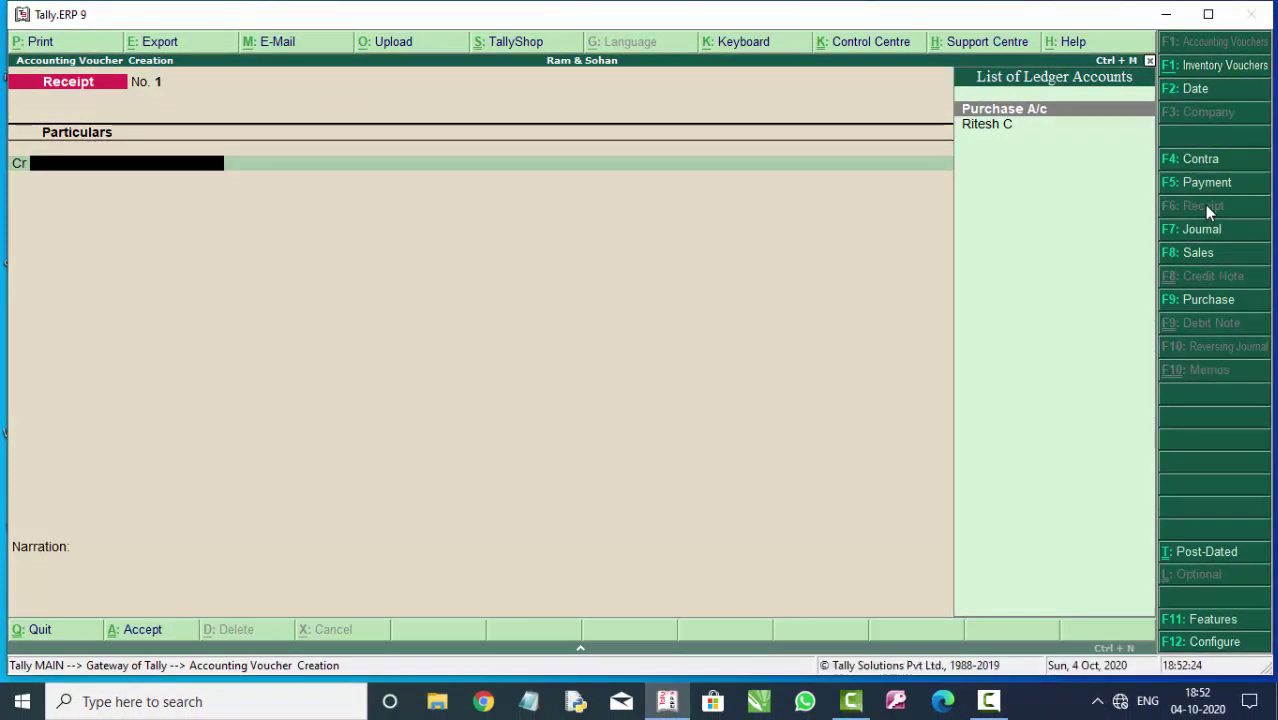
pyautogui.hotkey('alt', 'c')
pyautogui.write('Ca')
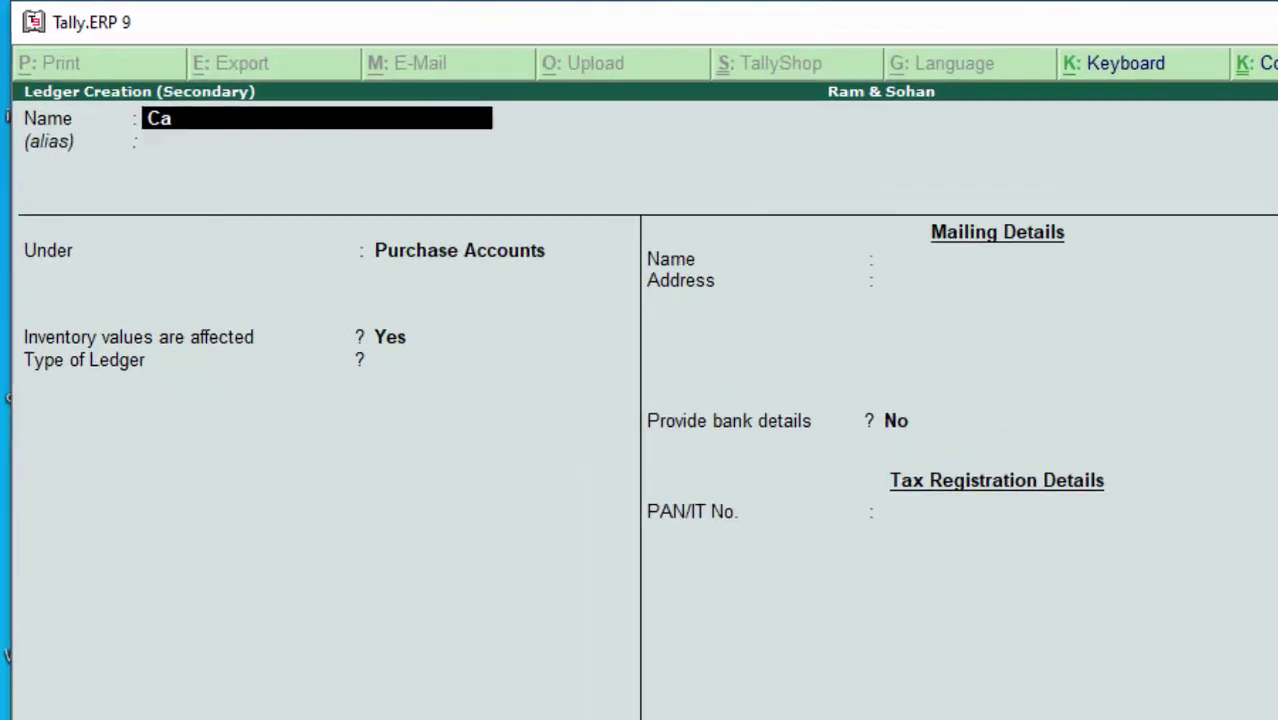
pyautogui.write('pita')
pyautogui.write('l a/')
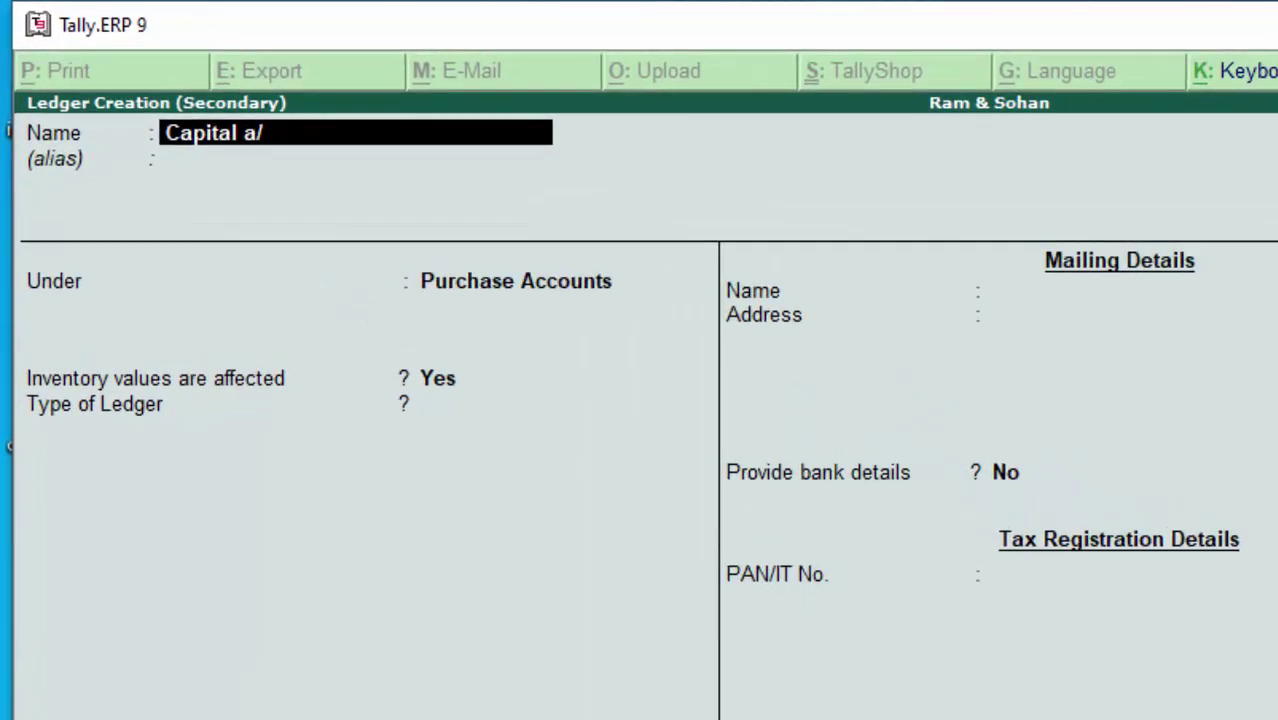
pyautogui.write('c')
pyautogui.press('Return')
pyautogui.press('Return')
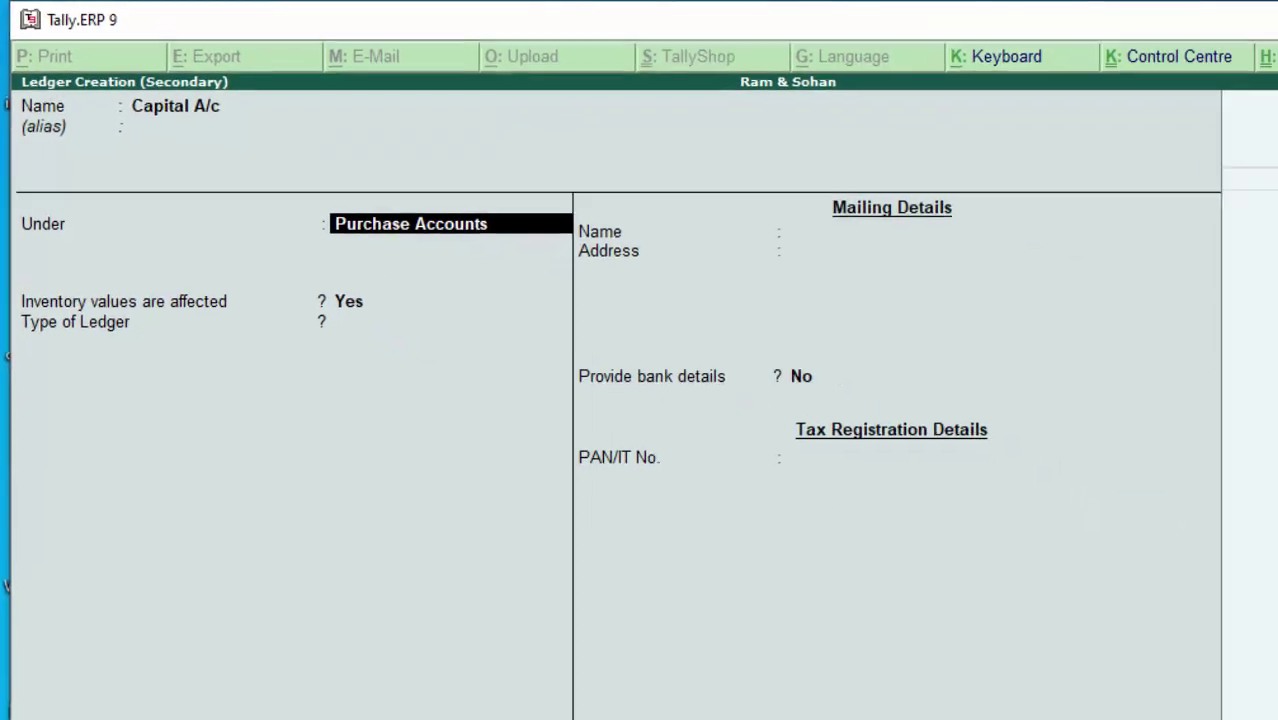
pyautogui.write('C')
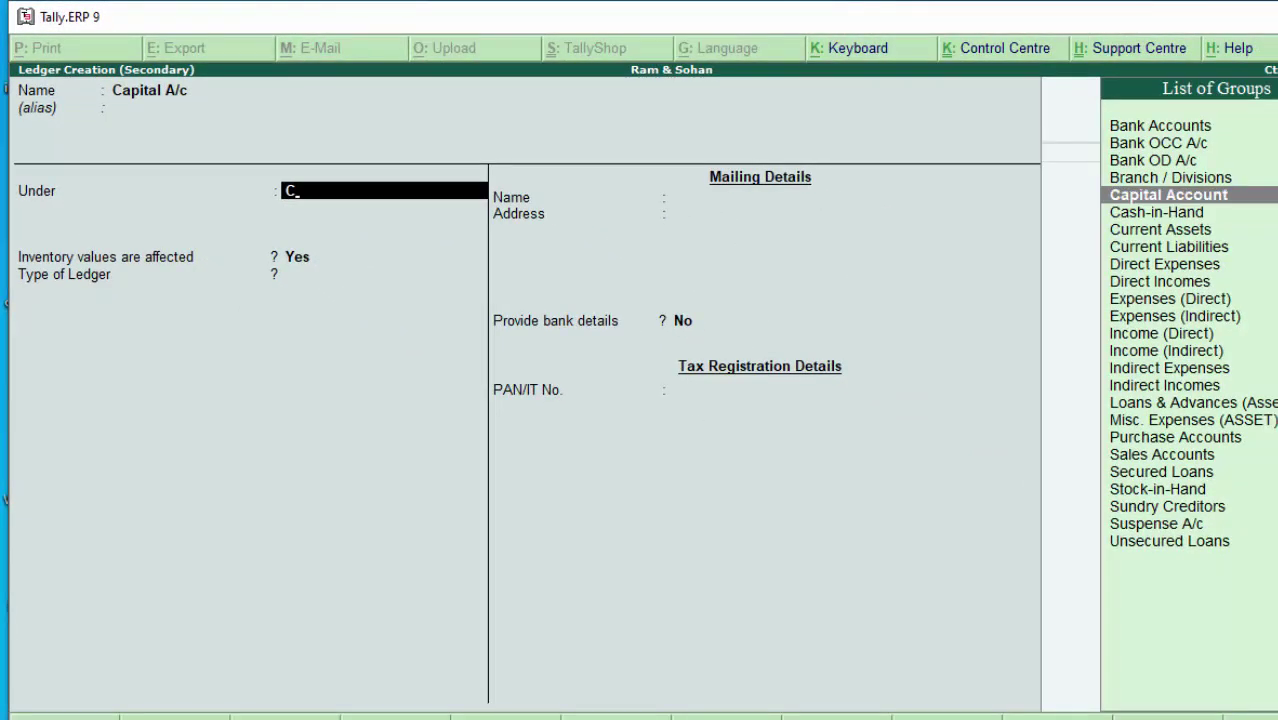
pyautogui.press('Return')
pyautogui.press('Return')
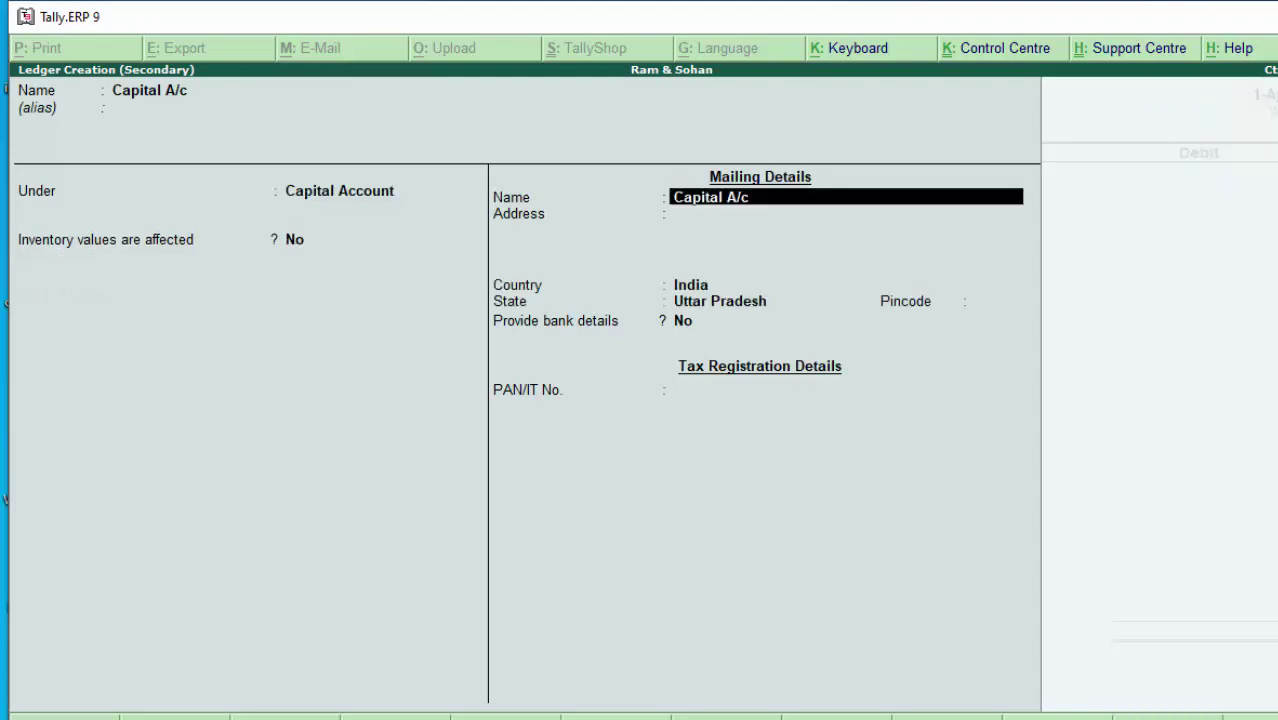
pyautogui.press('Return')
pyautogui.press('Return')
pyautogui.press('Return')
pyautogui.press('Return')
pyautogui.press('Return')
pyautogui.press('Return')
pyautogui.press('Return')
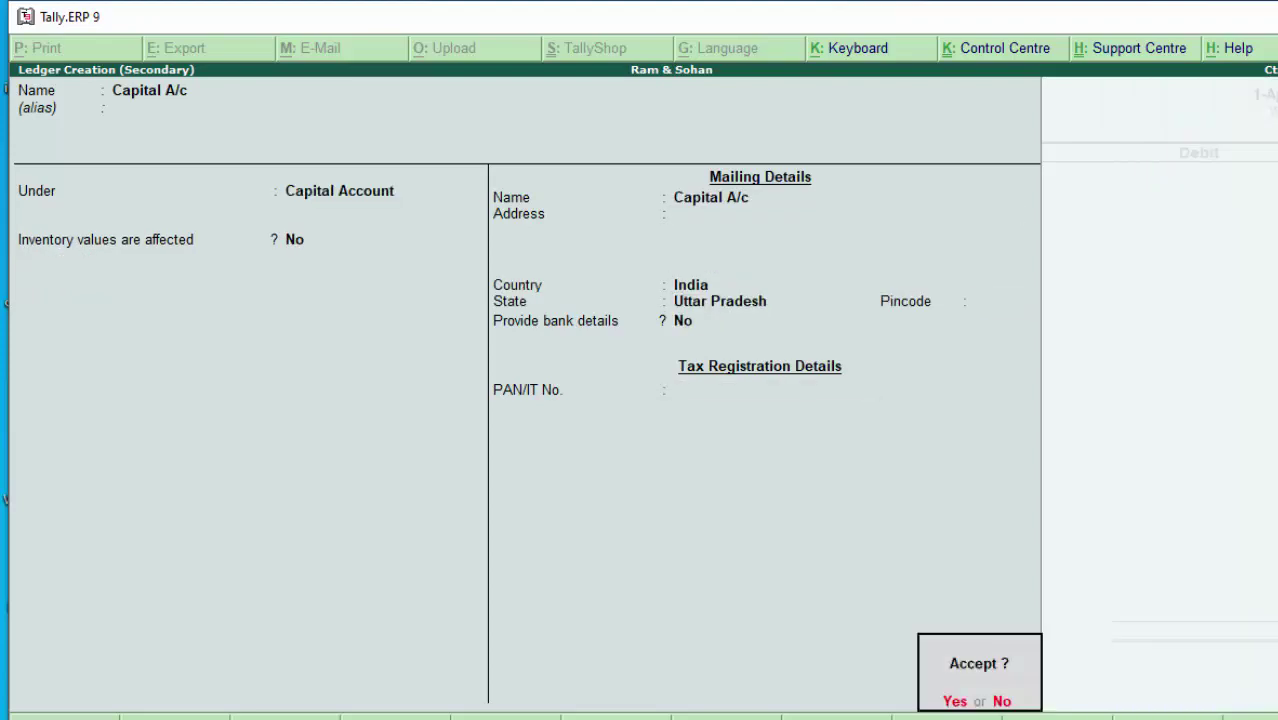
pyautogui.press('Return')
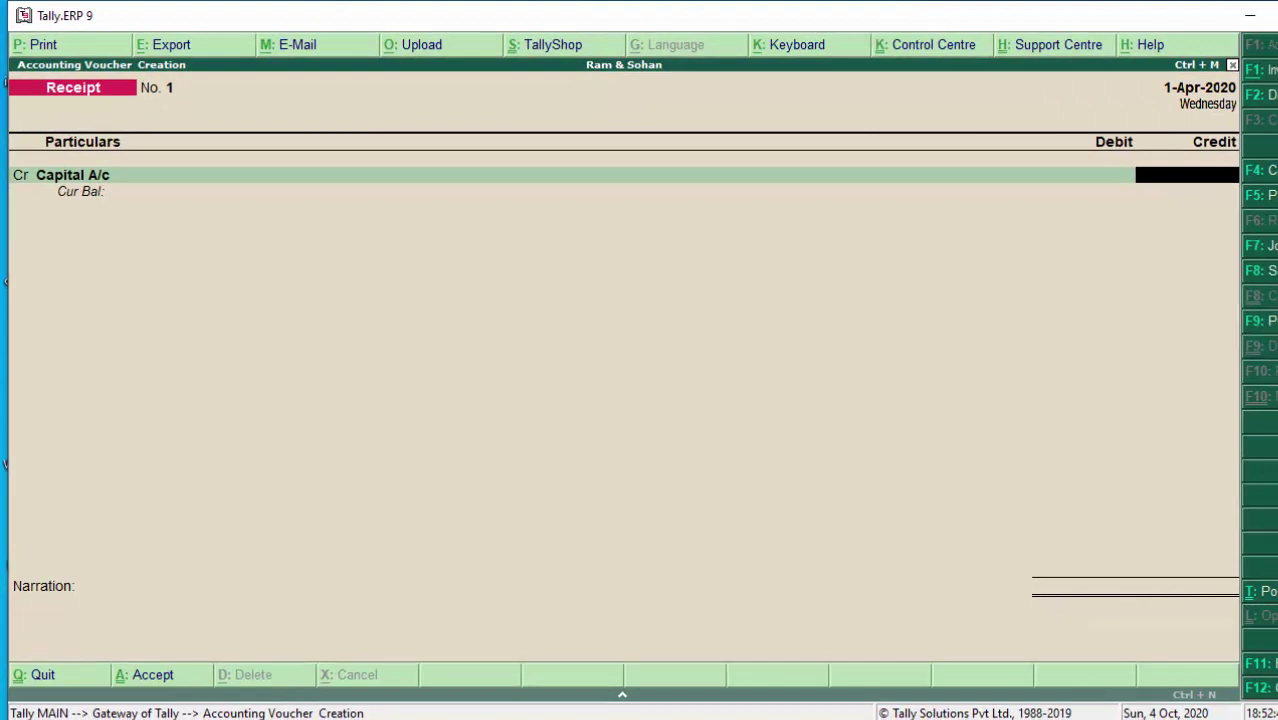
# Credit Capital A/c 70,00,000, debit Cash, save Receipt No. 1 and return to Gateway.
pyautogui.write('70')
pyautogui.write('0')
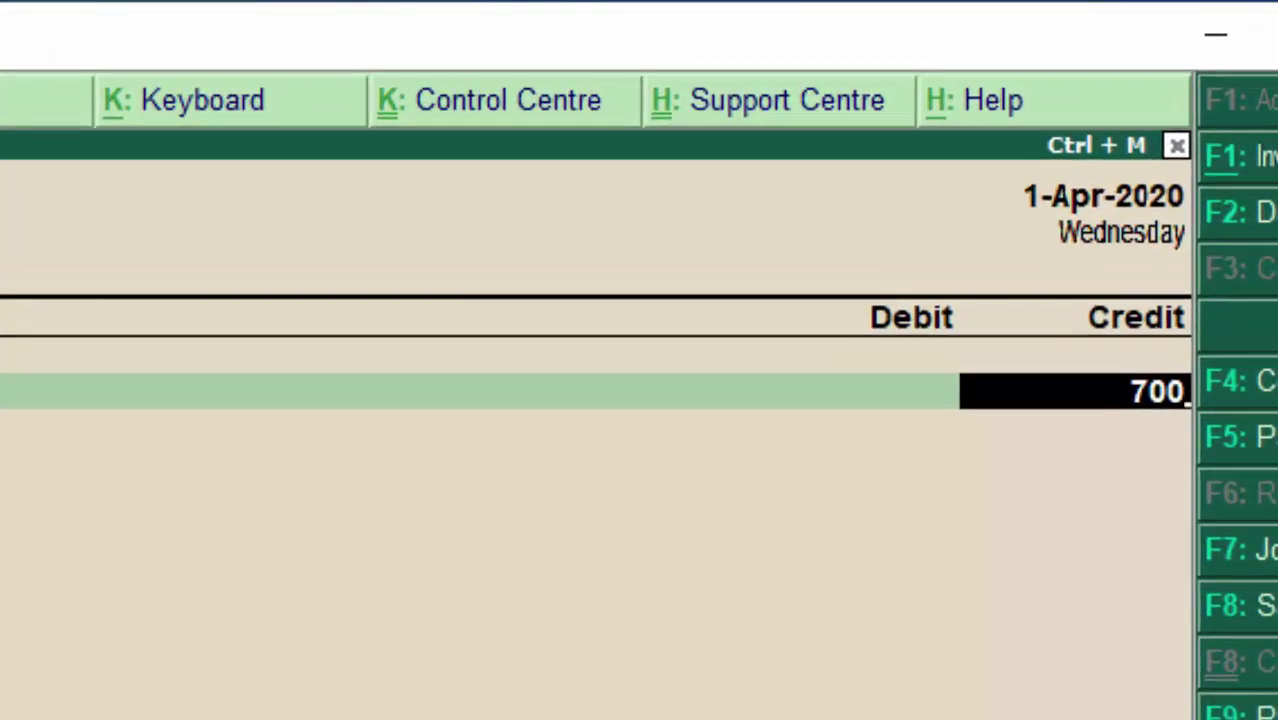
pyautogui.write('0000')
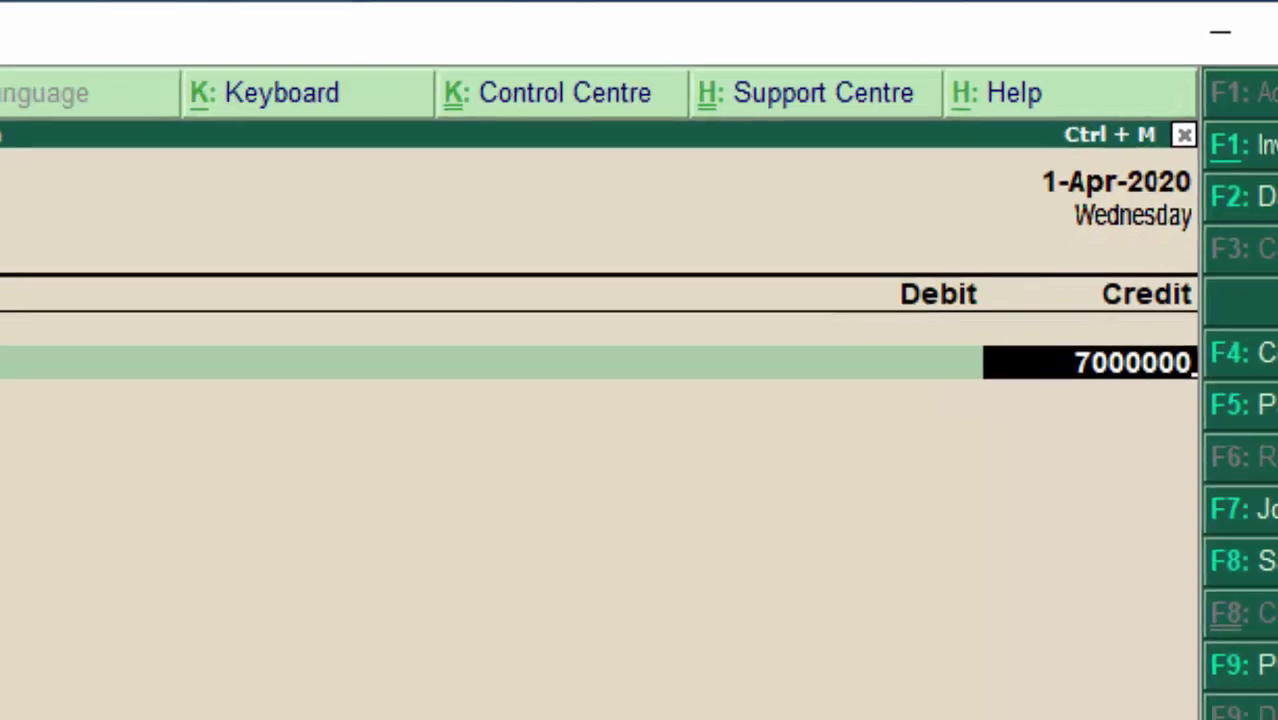
pyautogui.press('Return')
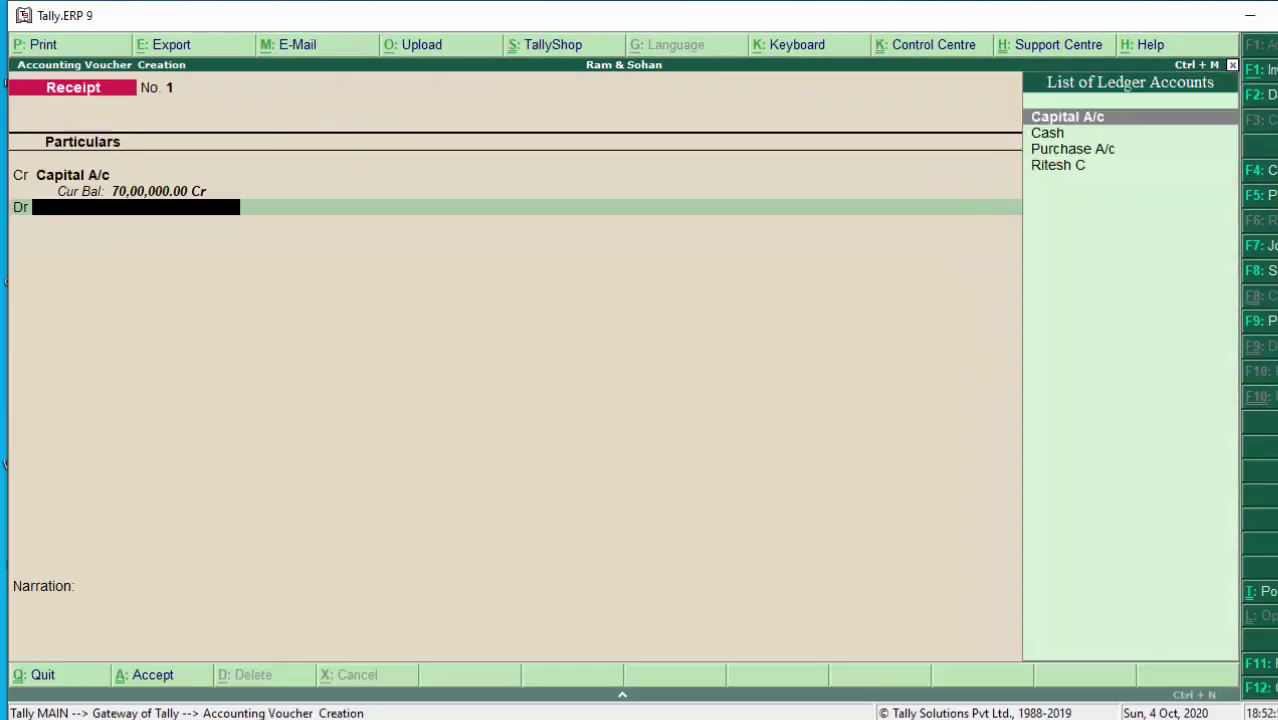
pyautogui.press('Down')
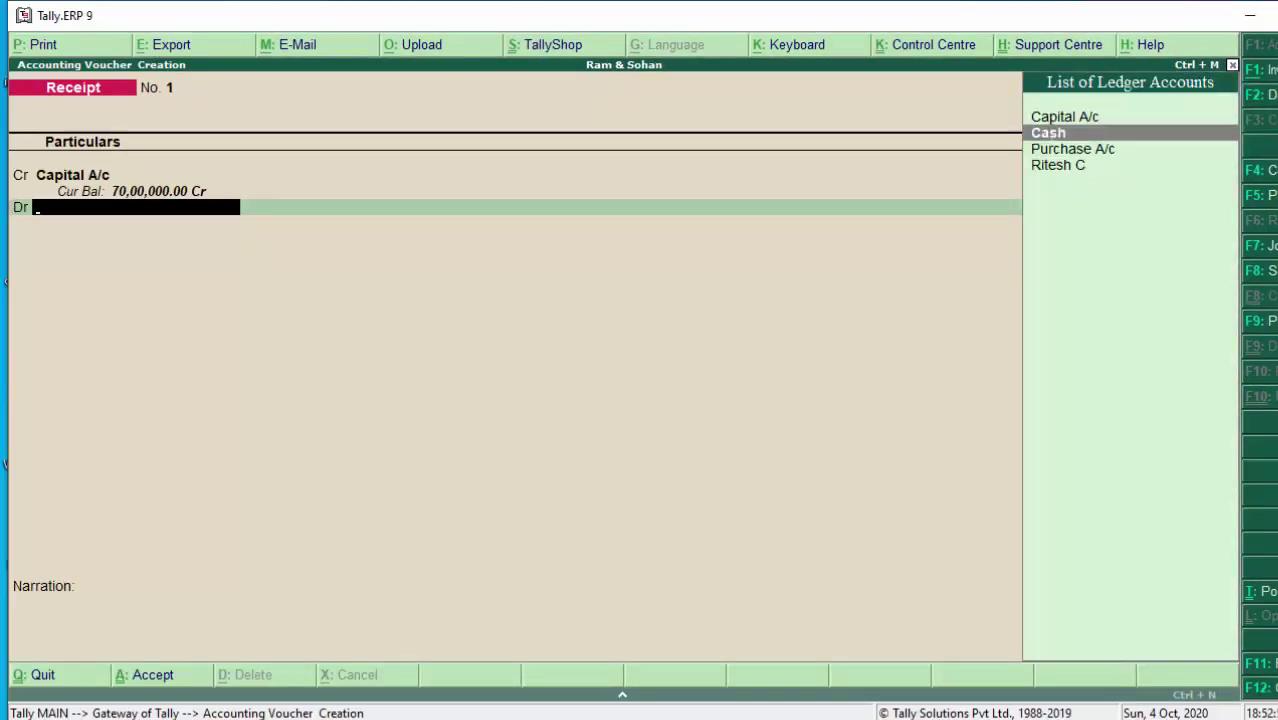
pyautogui.press('Return')
pyautogui.press('Return')
pyautogui.press('Return')
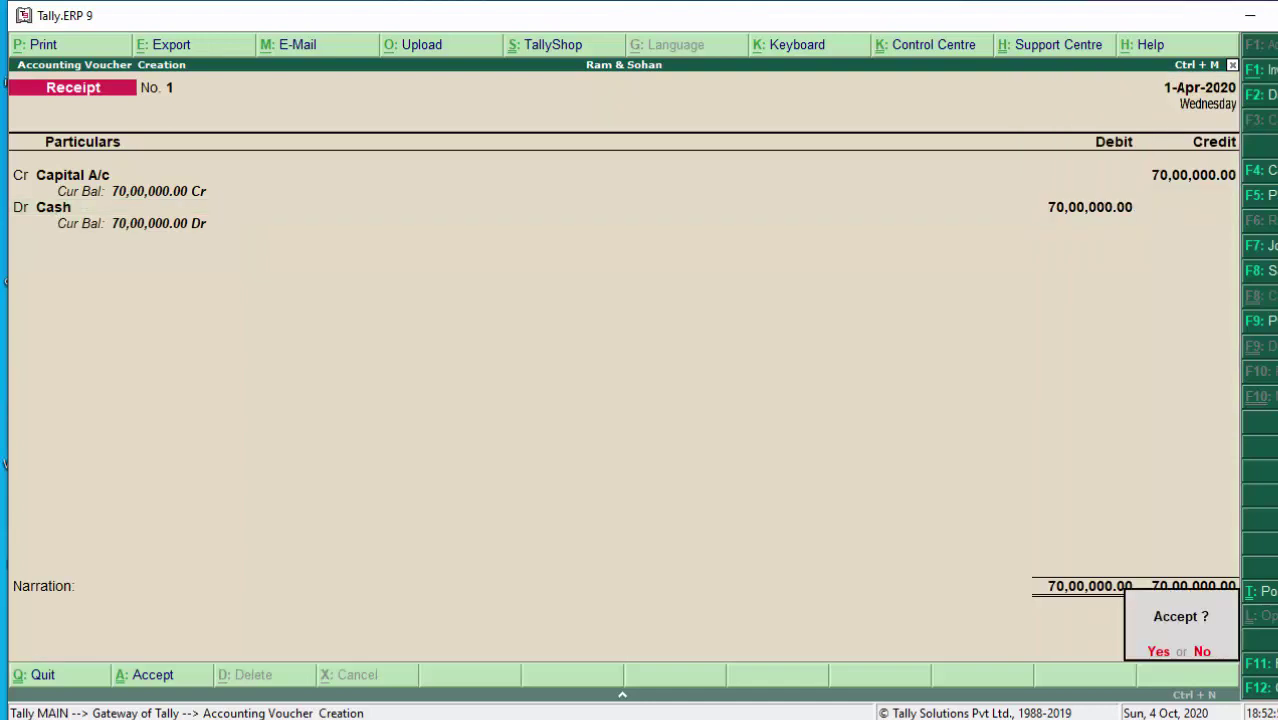
pyautogui.press('Return')
pyautogui.press('Escape')
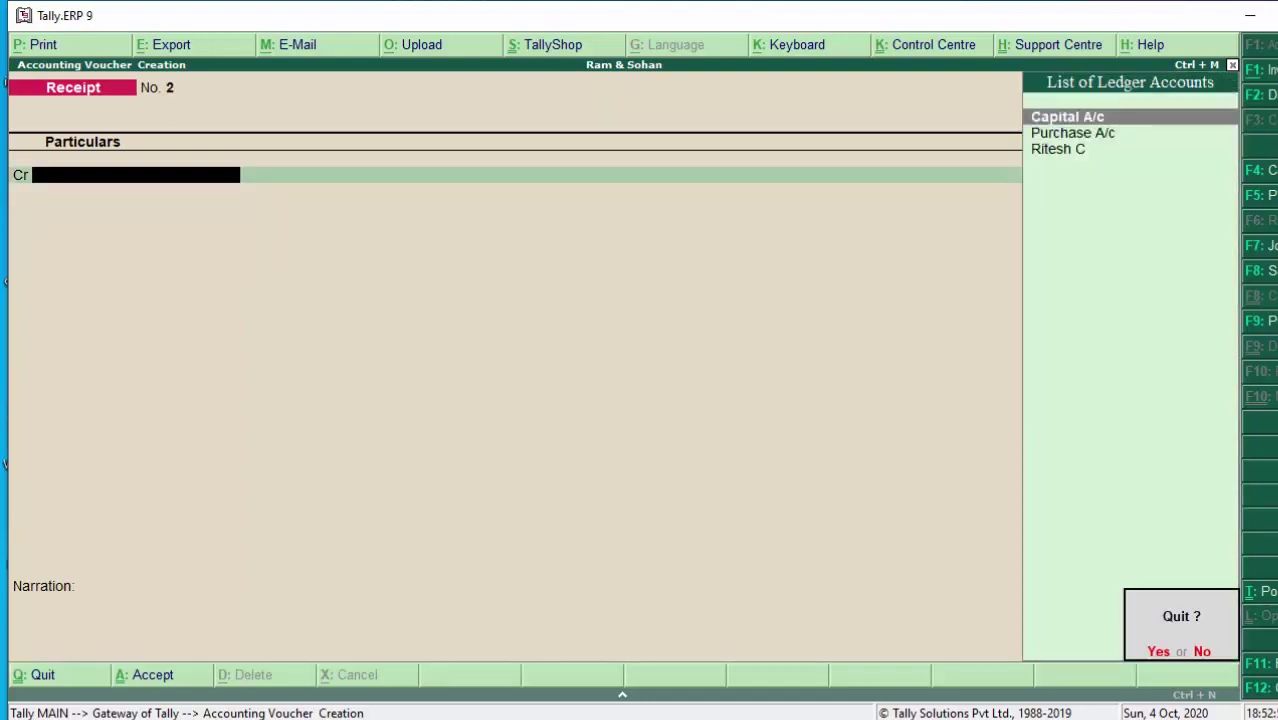
pyautogui.press('Return')
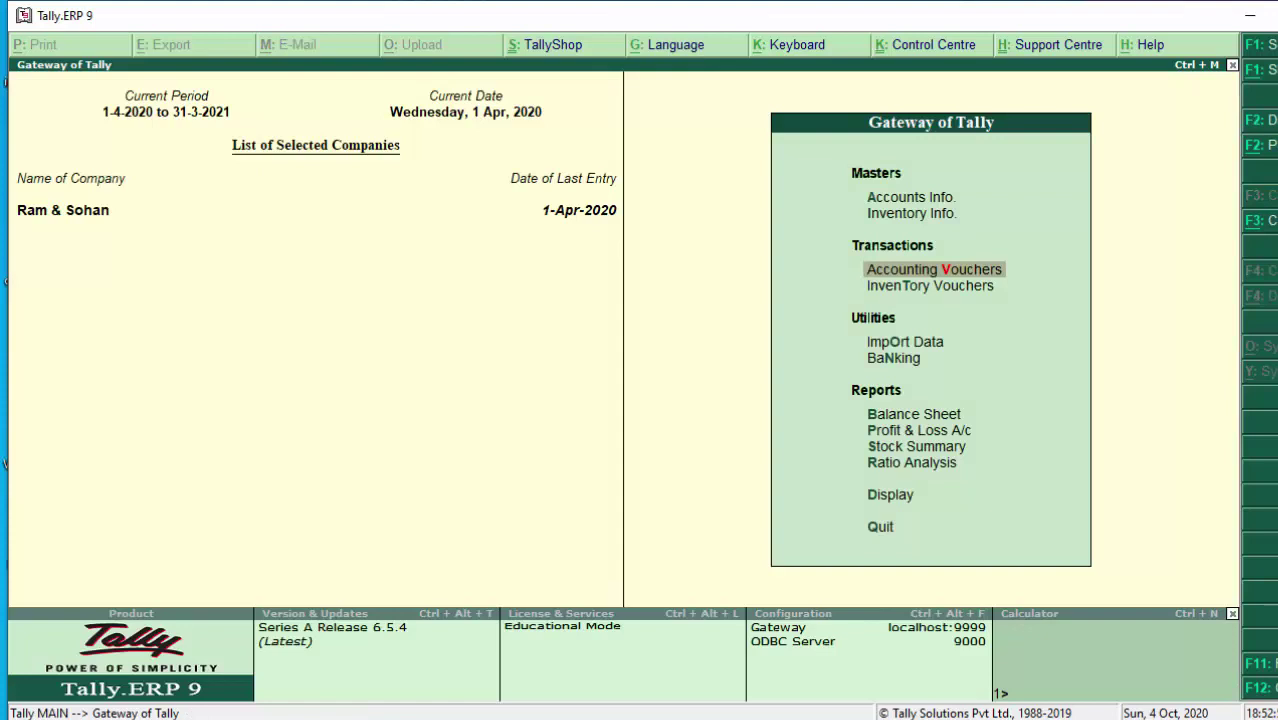
pyautogui.press('d')
pyautogui.press('a')
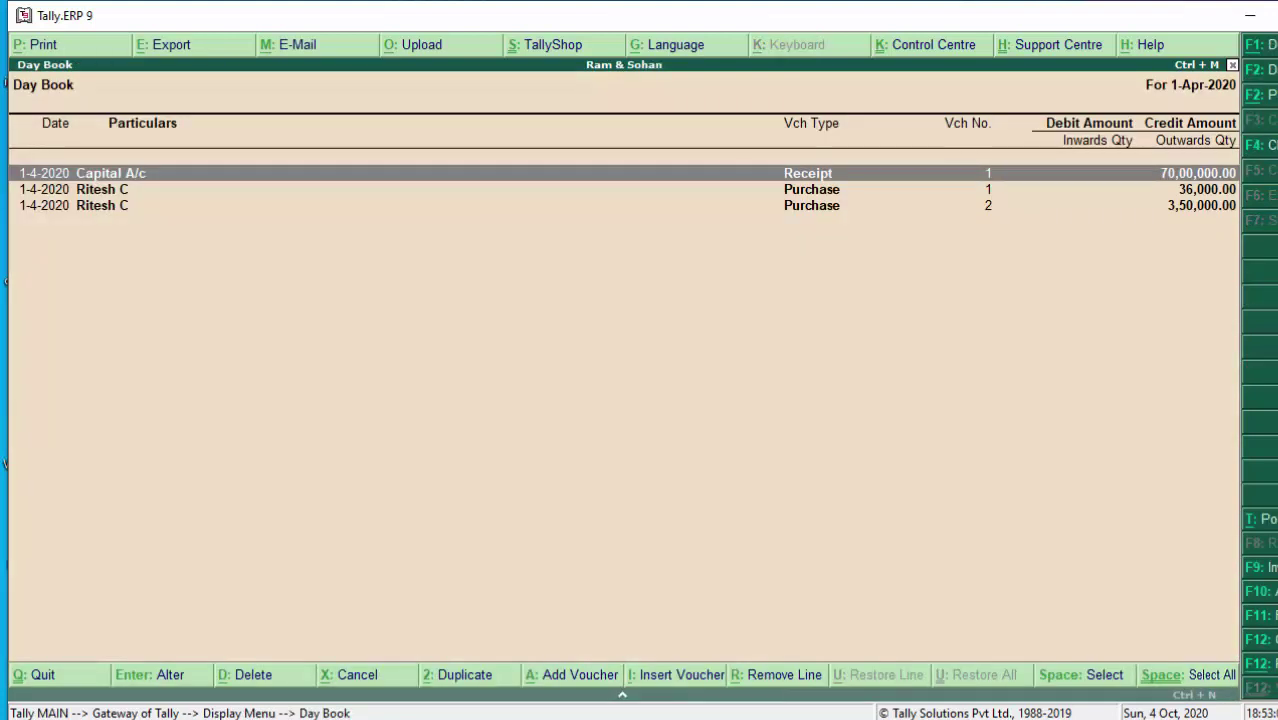
pyautogui.press('Down')
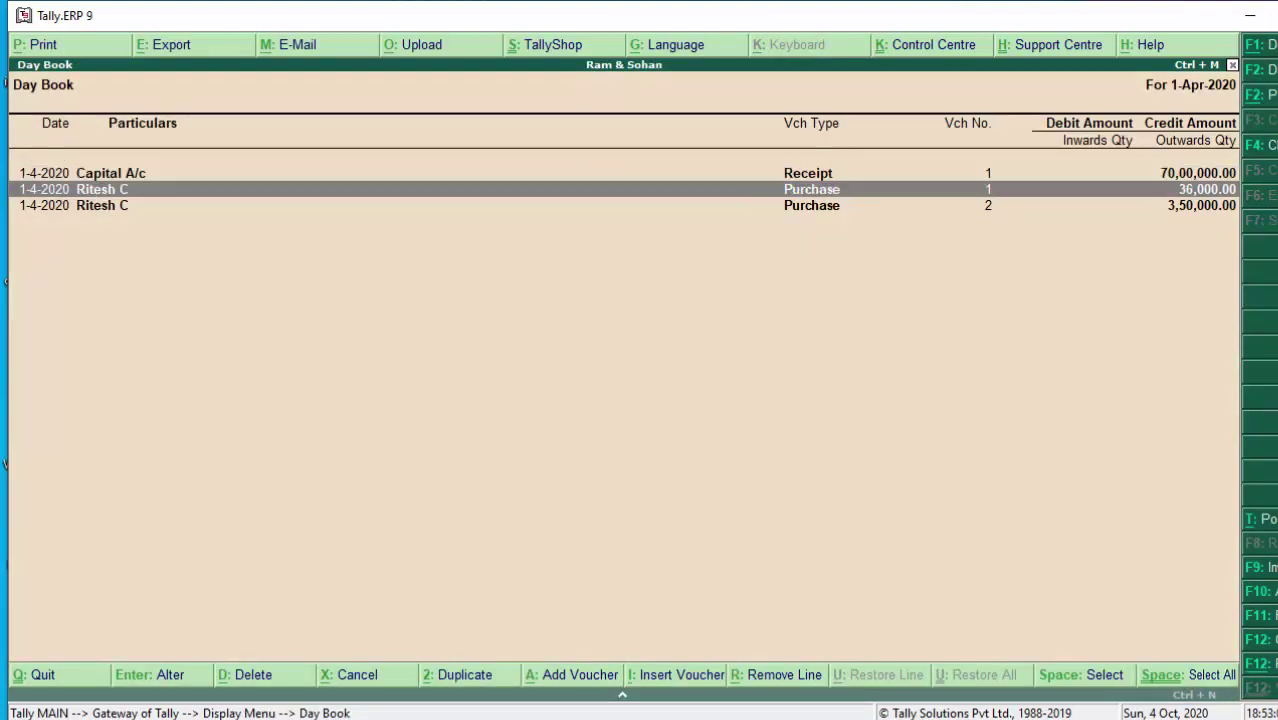
pyautogui.press('Return')
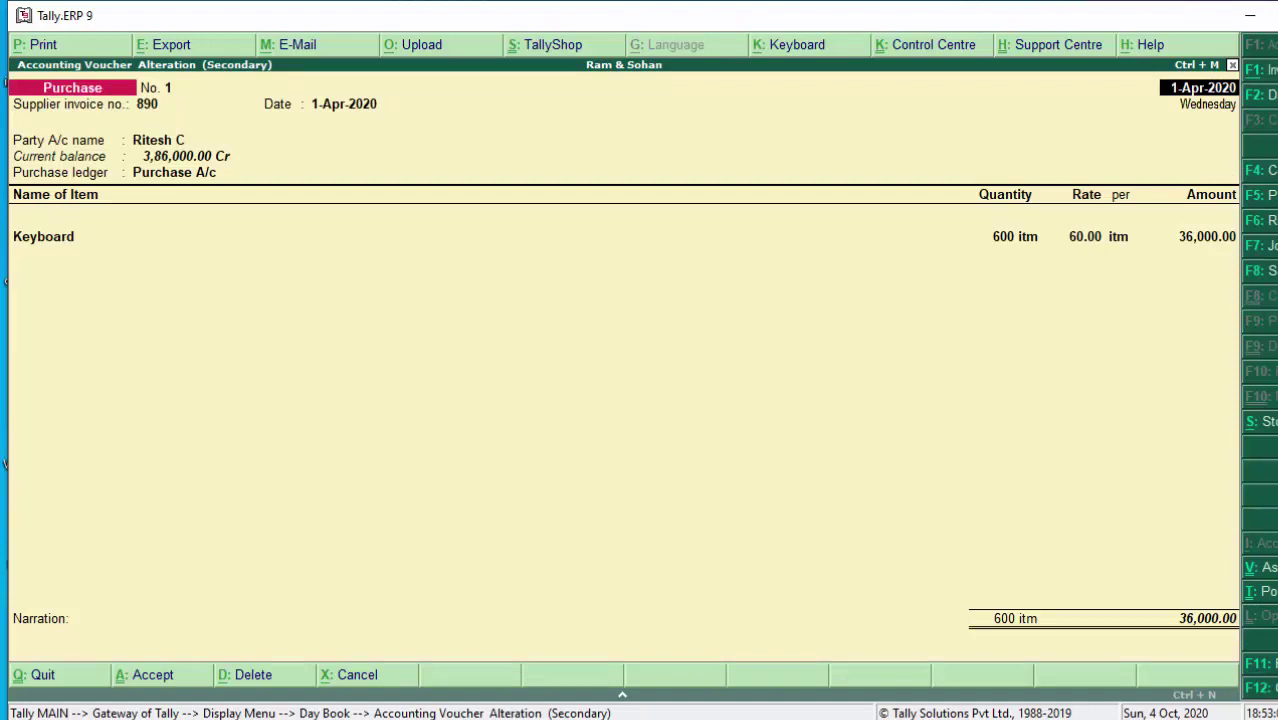
pyautogui.press('Escape')
pyautogui.press('Return')
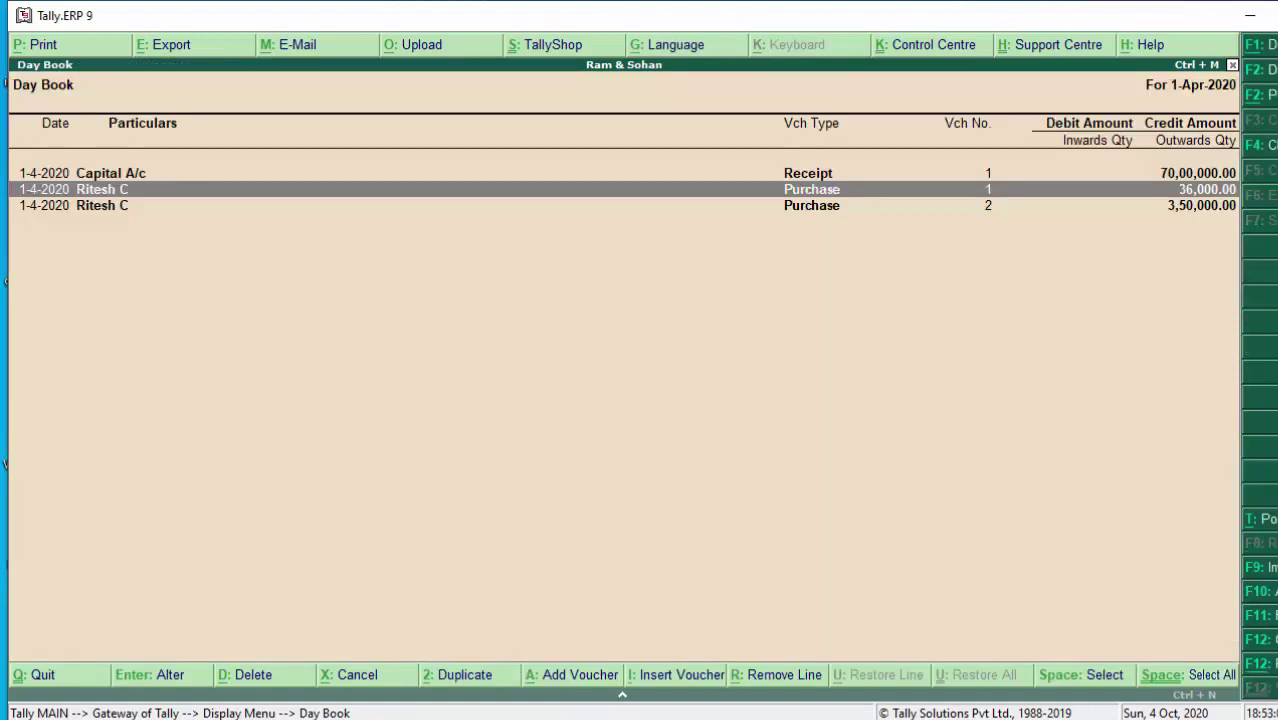
pyautogui.press('Down')
pyautogui.press('Return')
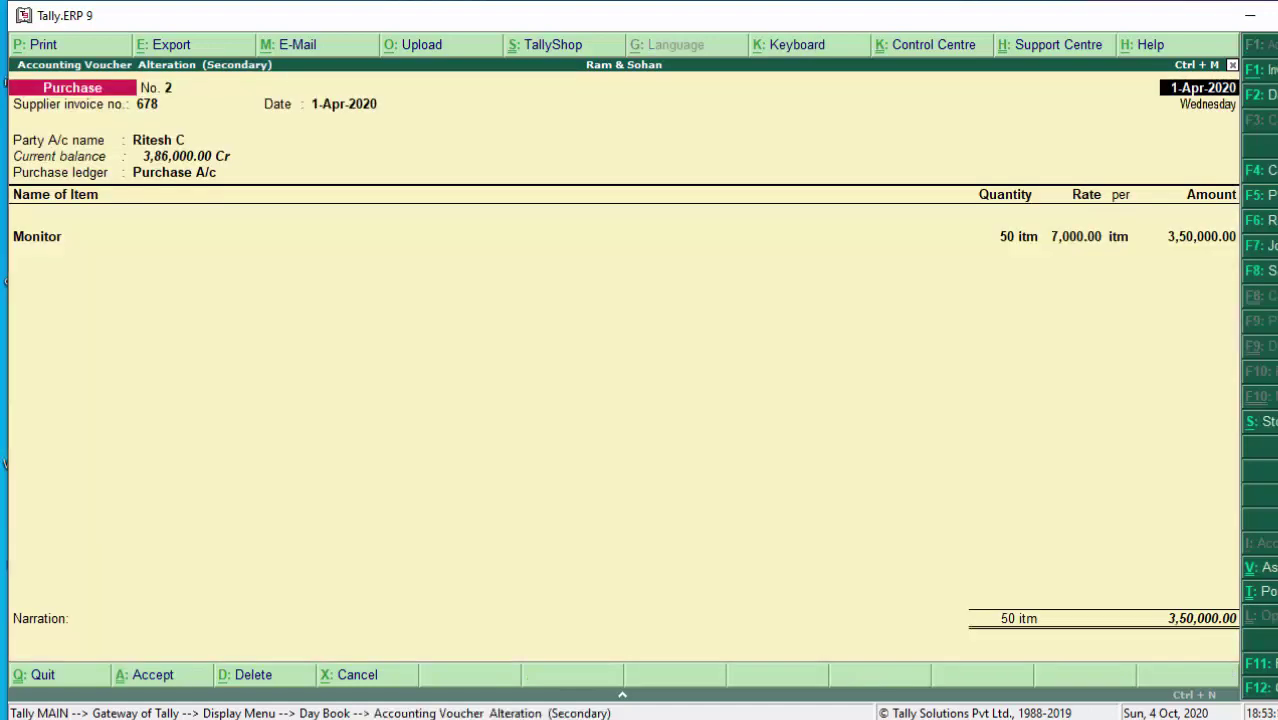
pyautogui.press('Escape')
pyautogui.press('Return')
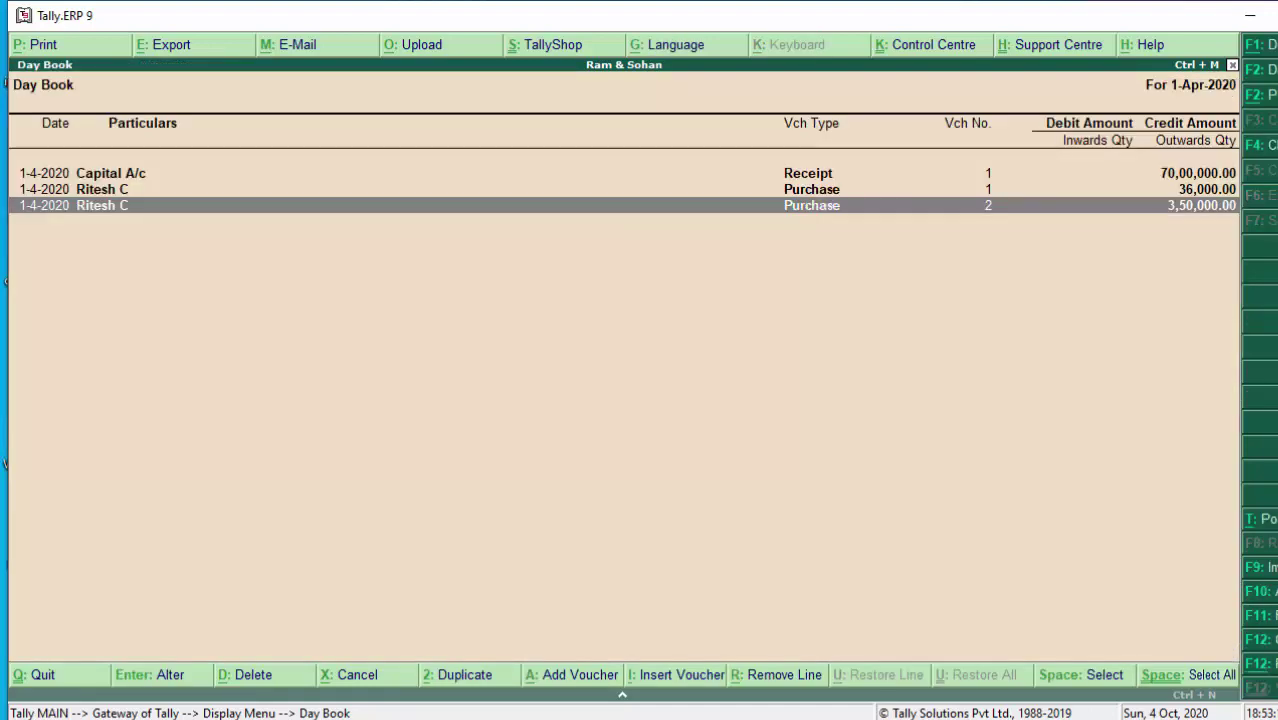
pyautogui.press('Escape')
pyautogui.press('Escape')
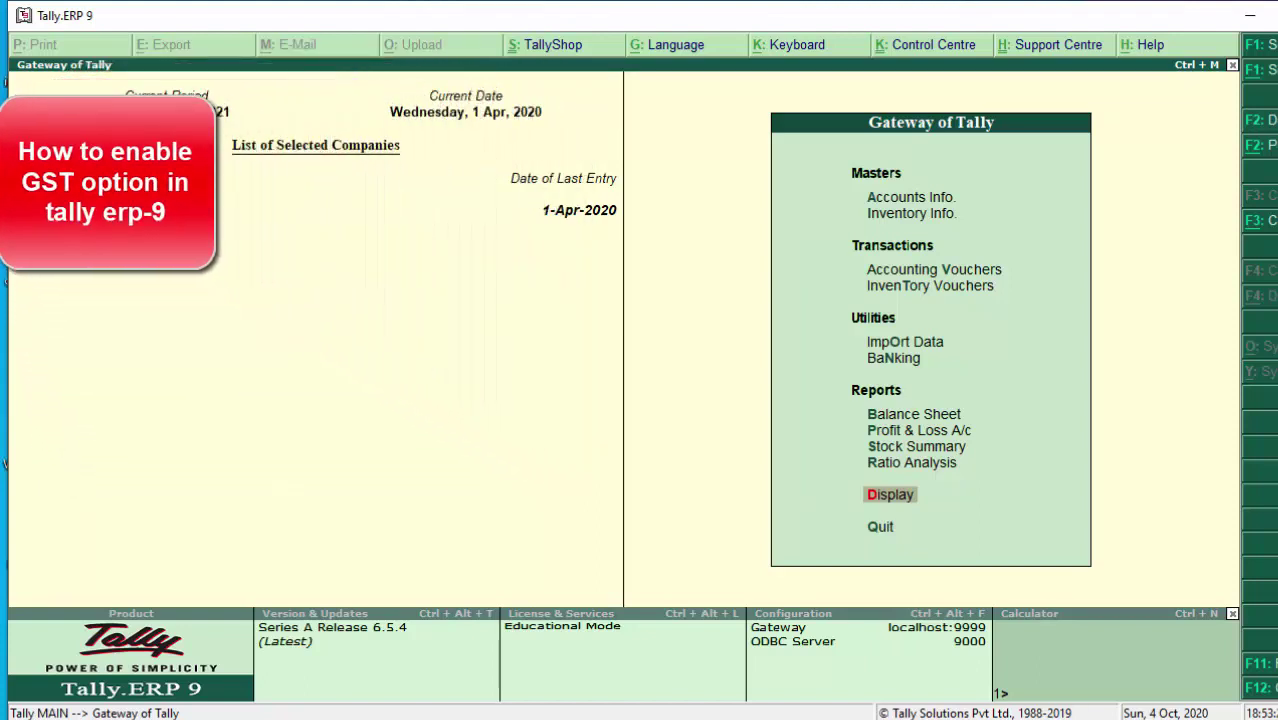
# Set Enable Goods and Services Tax (GST) to Yes in the F11 Statutory & Taxation features.
pyautogui.press('F11')
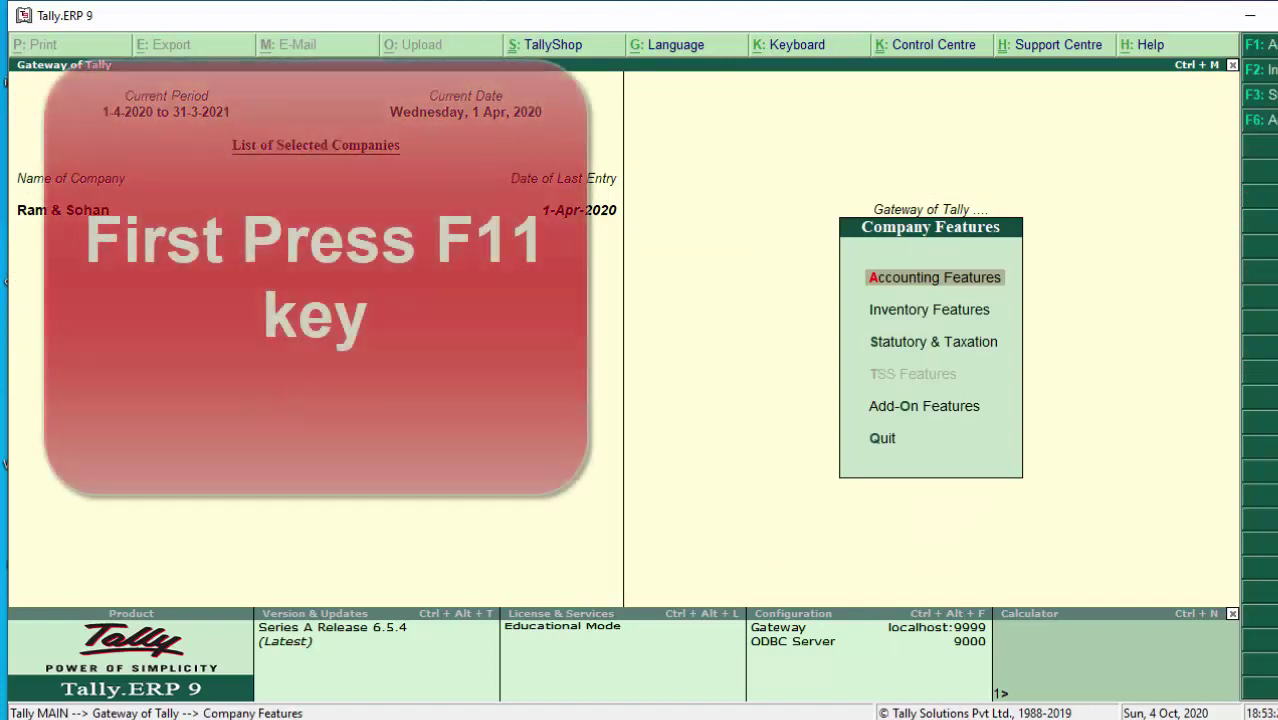
pyautogui.press('Down')
pyautogui.press('Down')
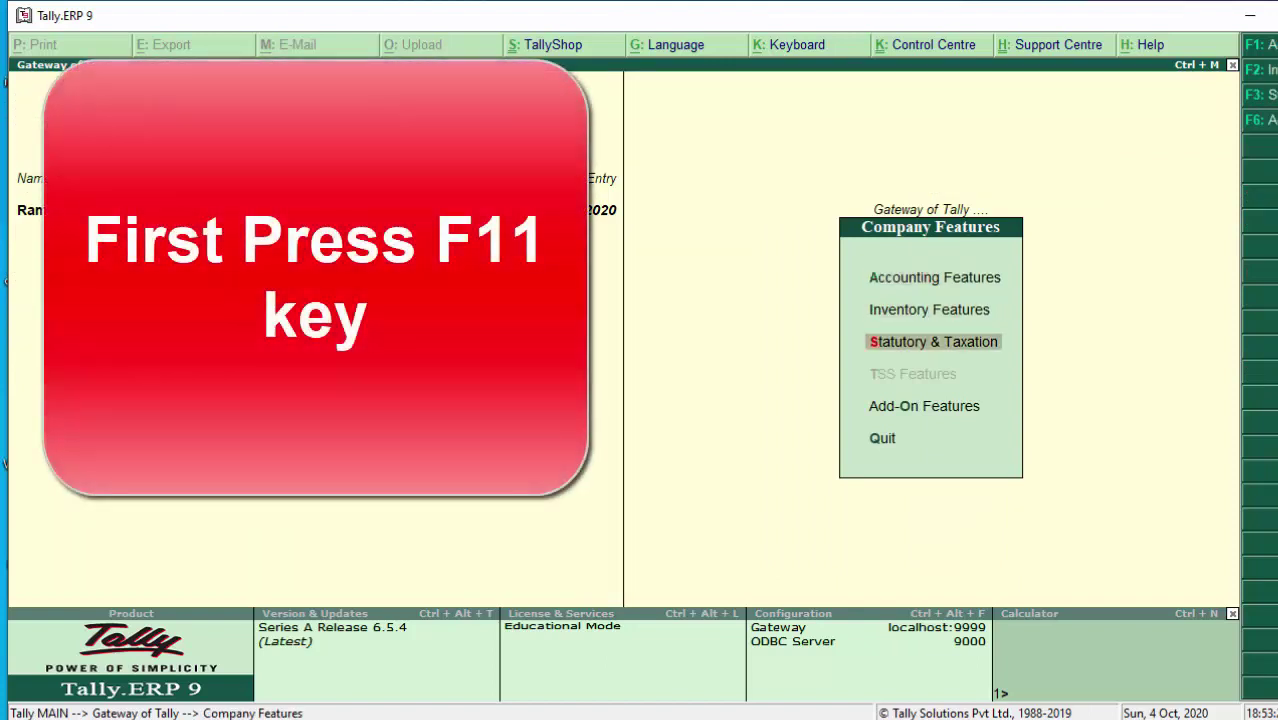
pyautogui.press('Return')
pyautogui.write('y')
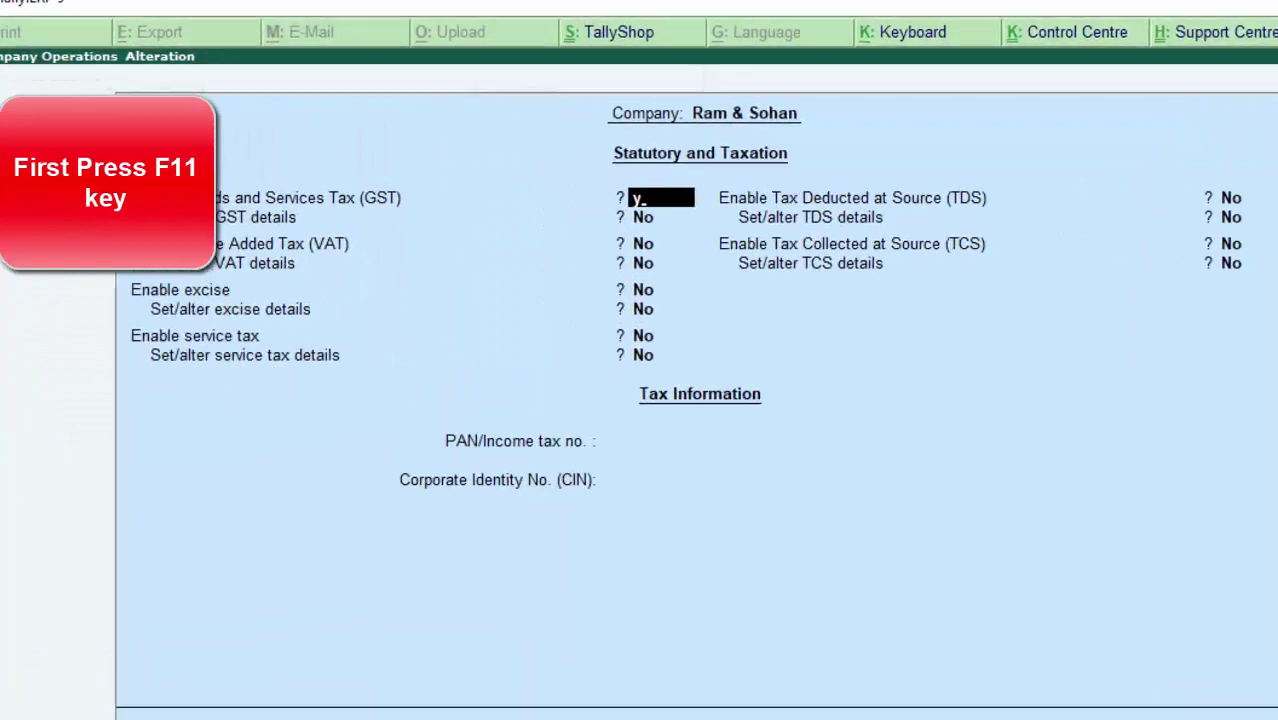
pyautogui.press('Return')
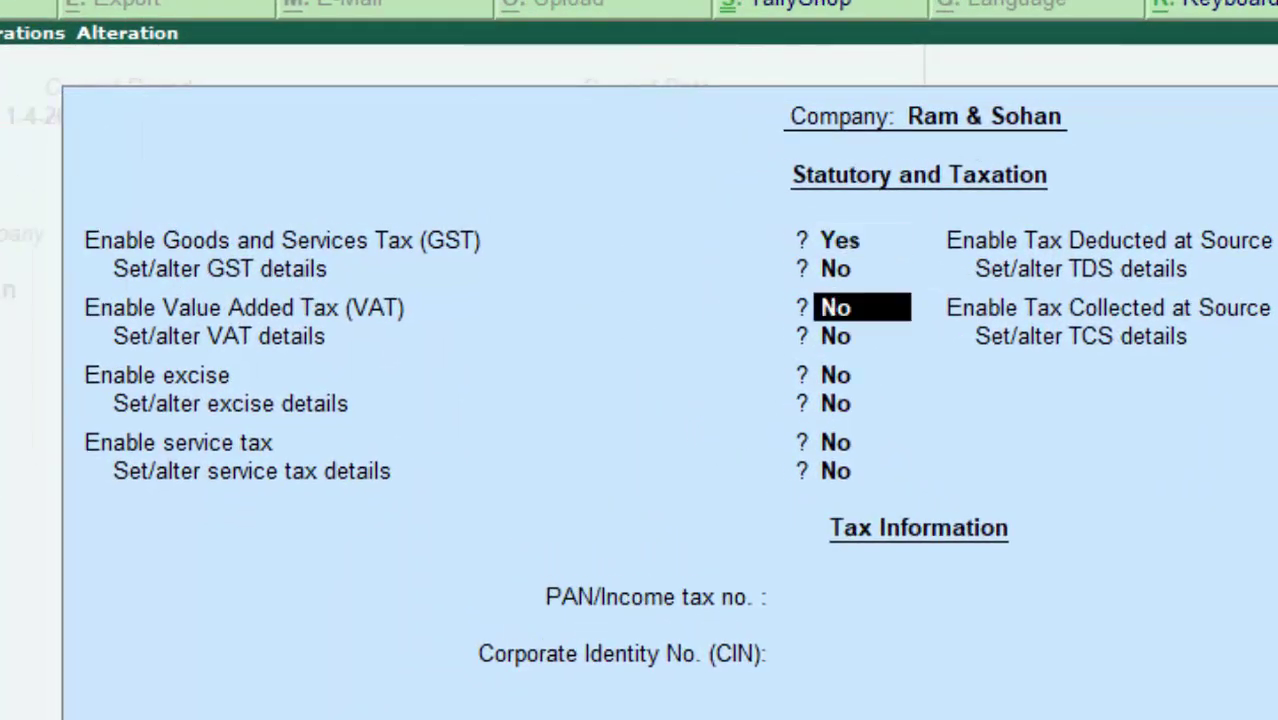
pyautogui.press('Up')
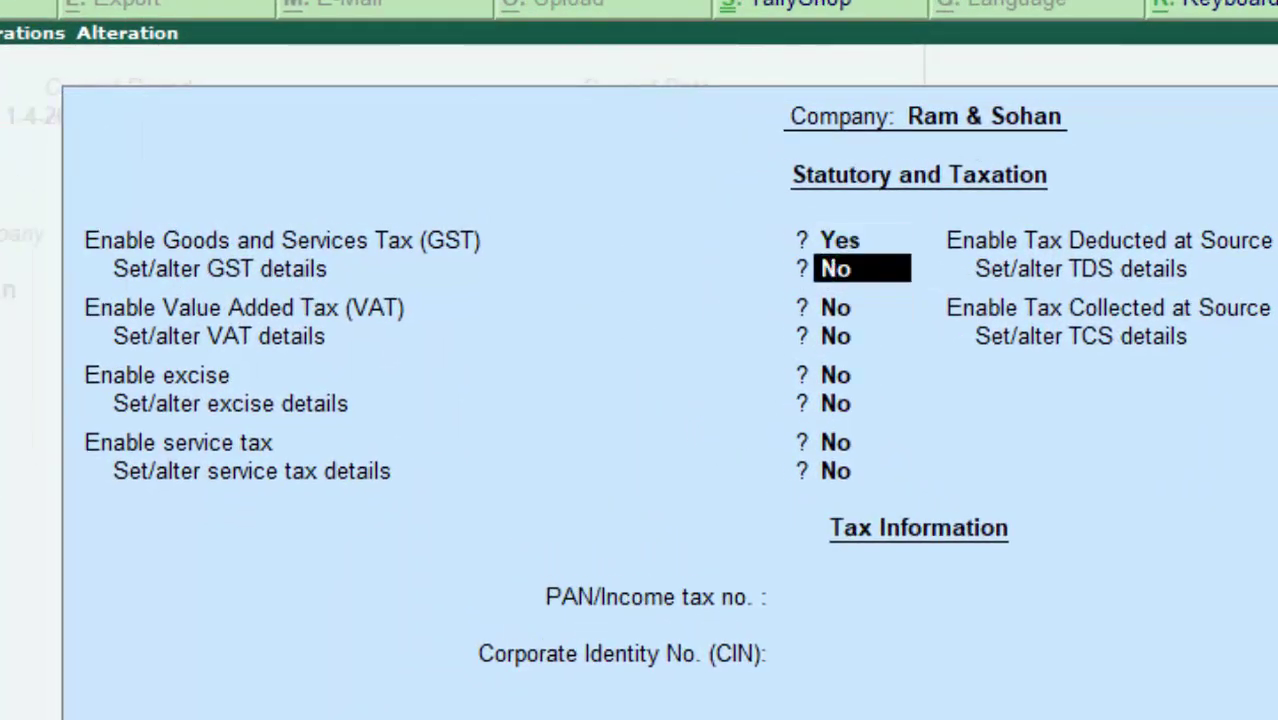
# Open the company GST details, keeping state and registration type, and enter the company's GSTIN.
pyautogui.write('y')
pyautogui.press('Return')
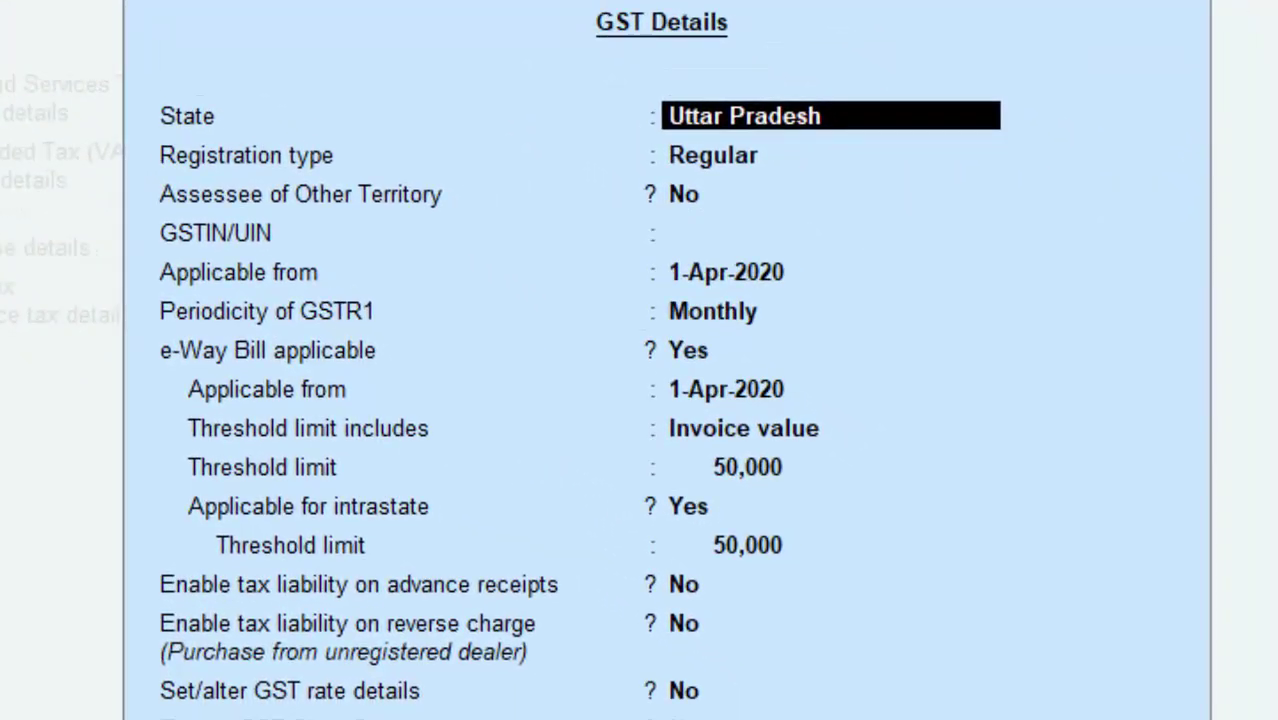
pyautogui.press('Return')
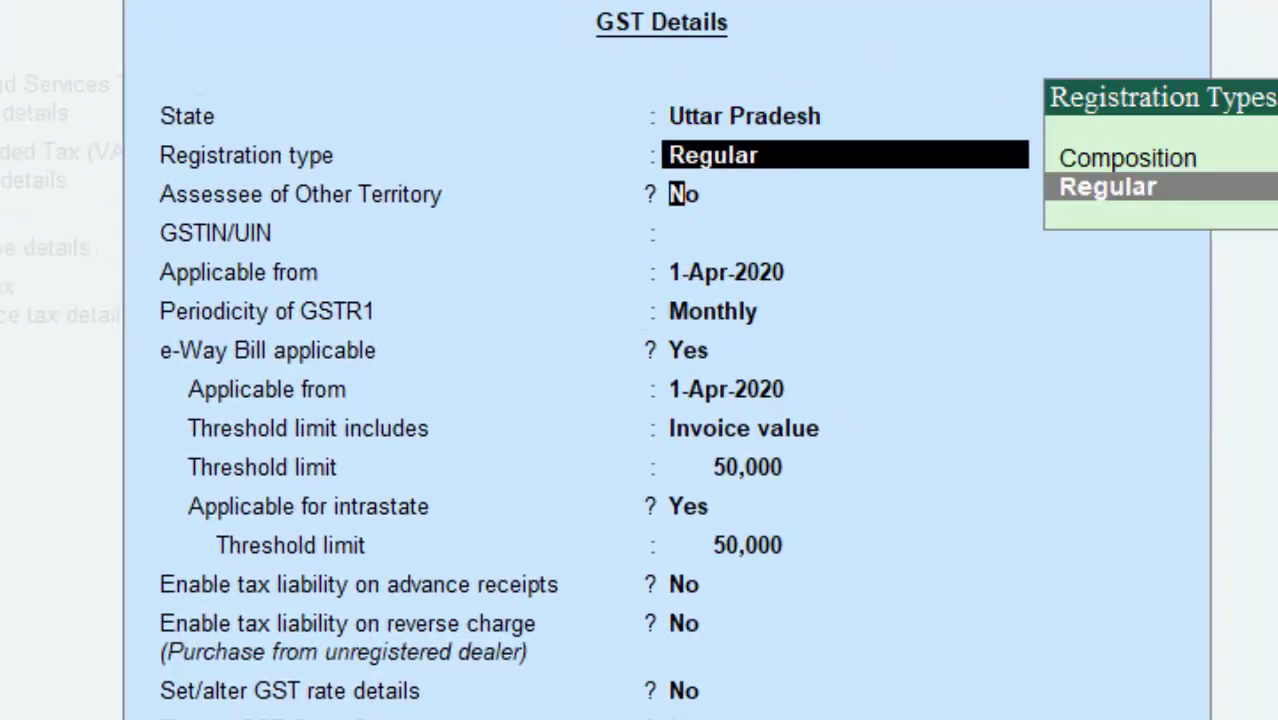
pyautogui.press('Return')
pyautogui.press('Return')
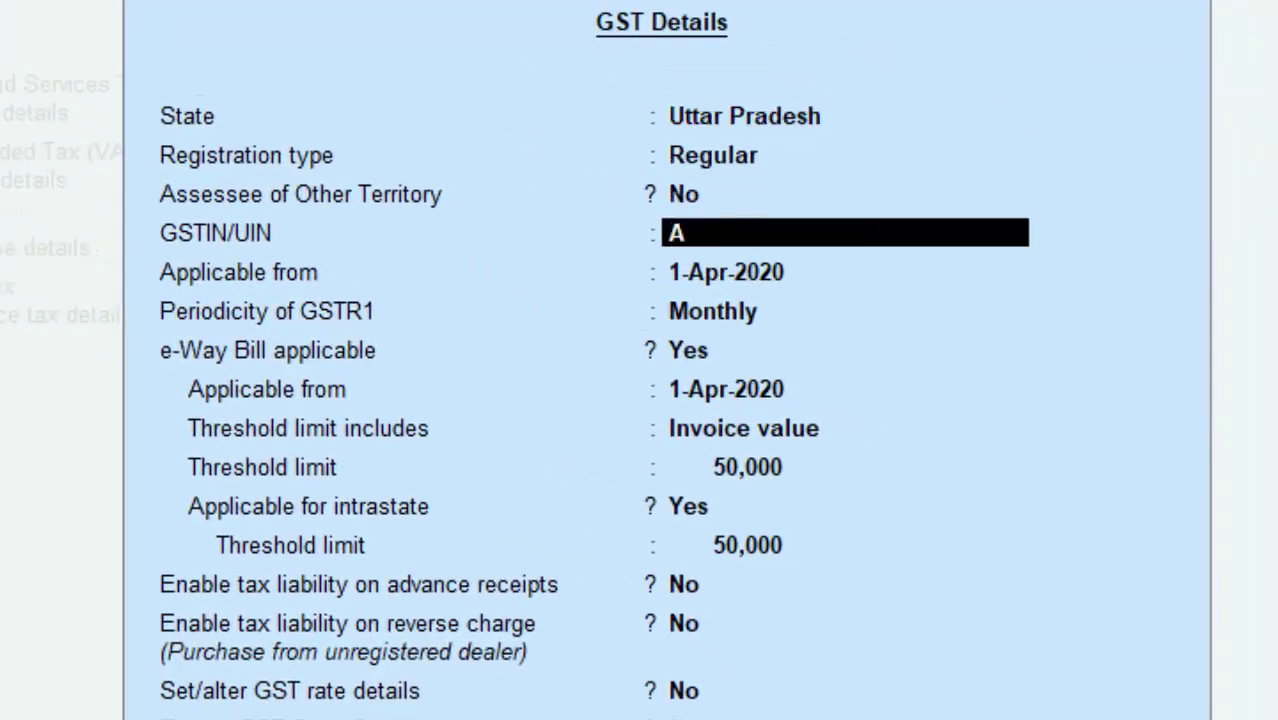
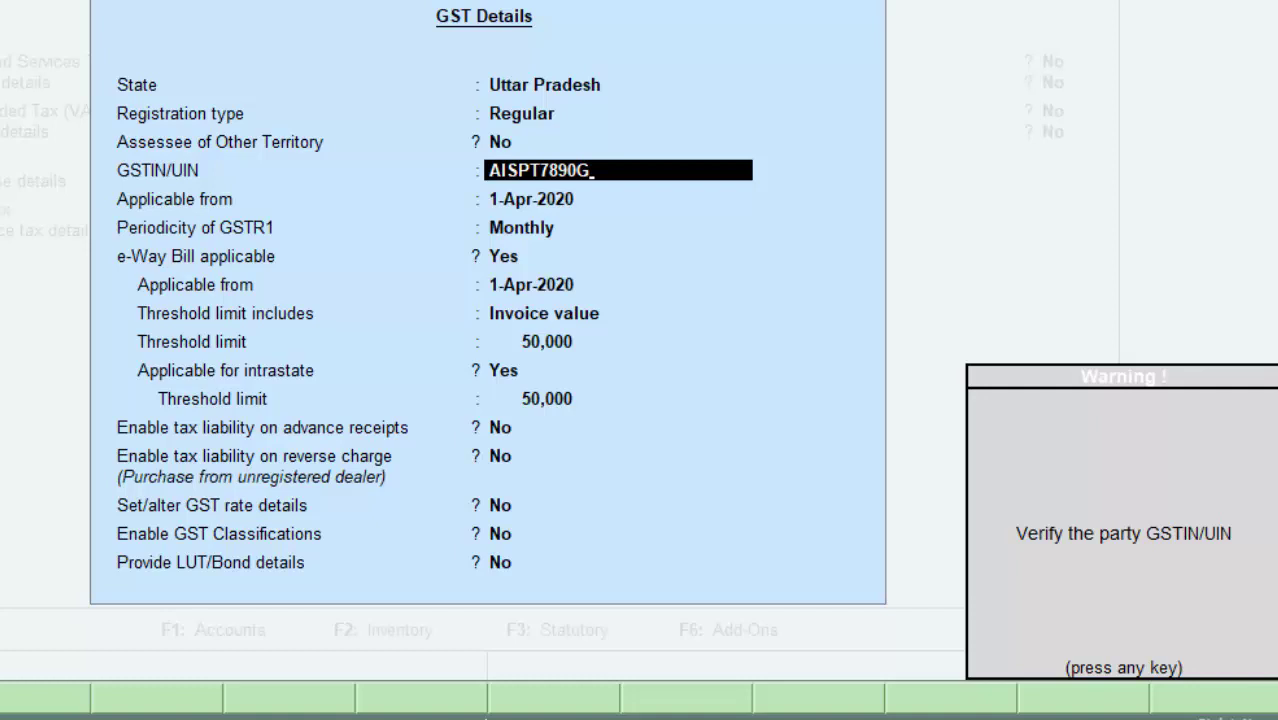
pyautogui.press('Return')
# Set e-Way Bill applicable to No and set Set/alter GST rate details to Yes.
pyautogui.press('Return')
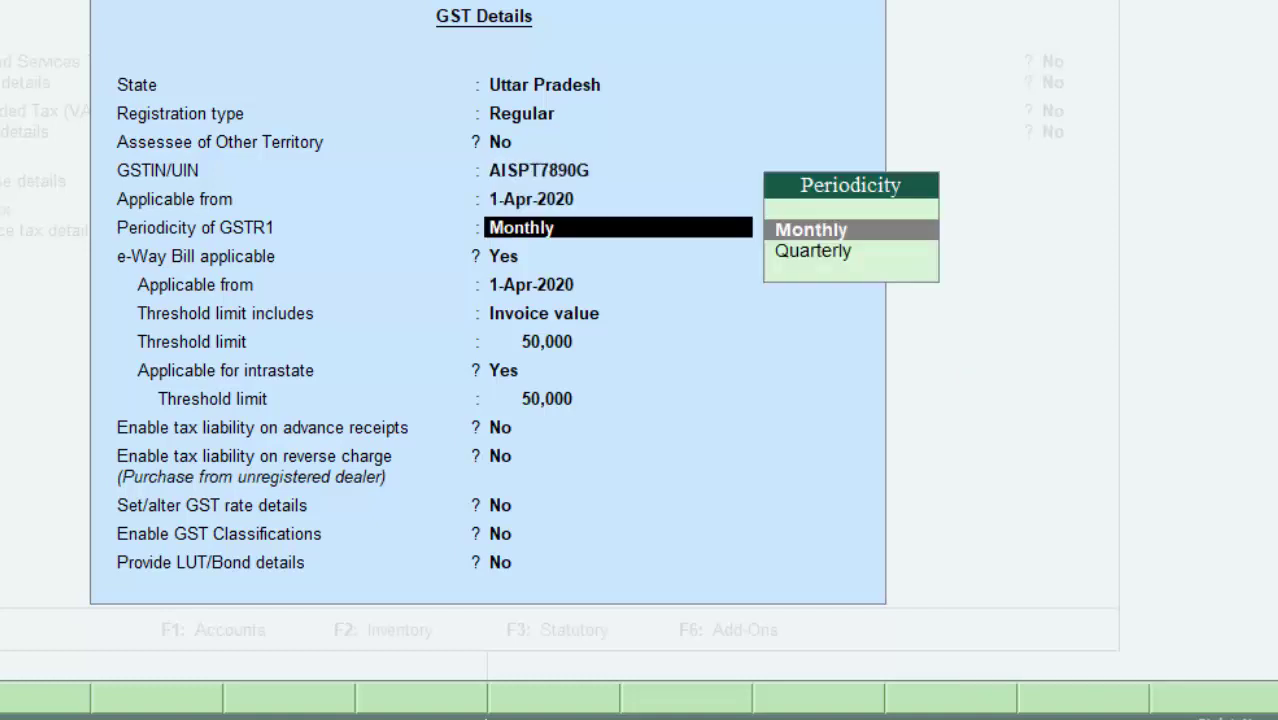
pyautogui.press('Return')
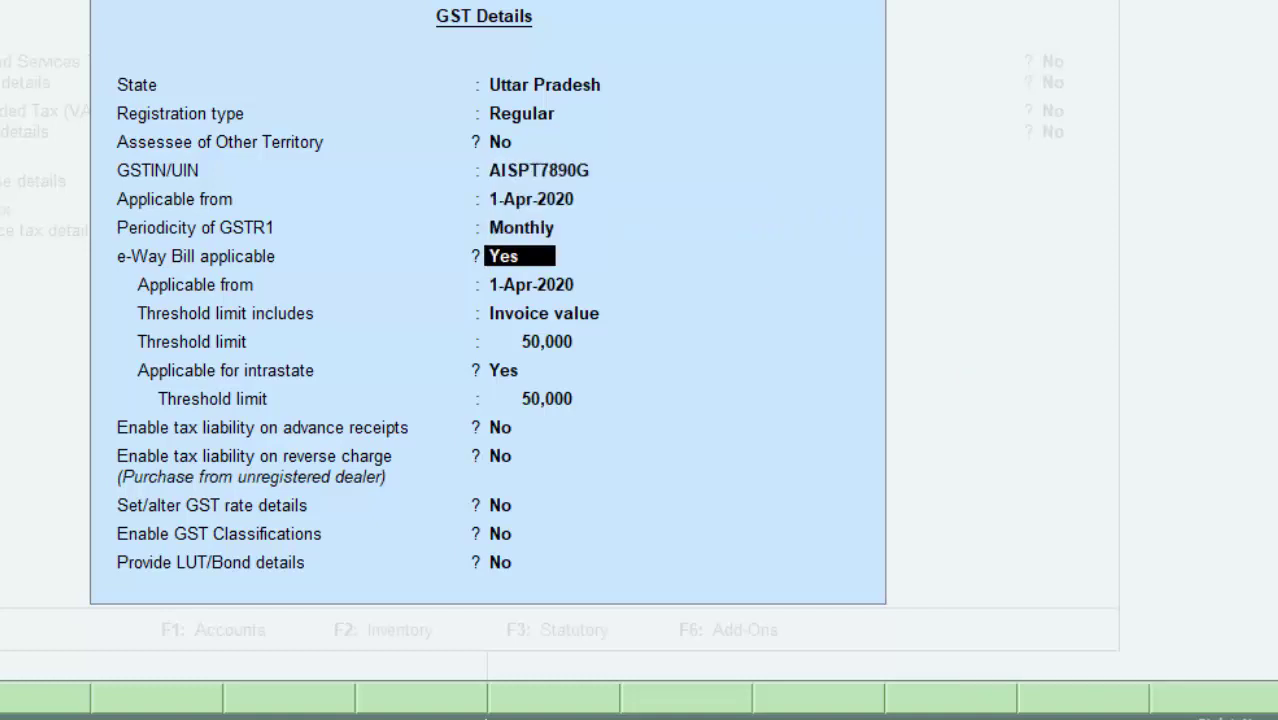
pyautogui.write('n')
pyautogui.press('Return')
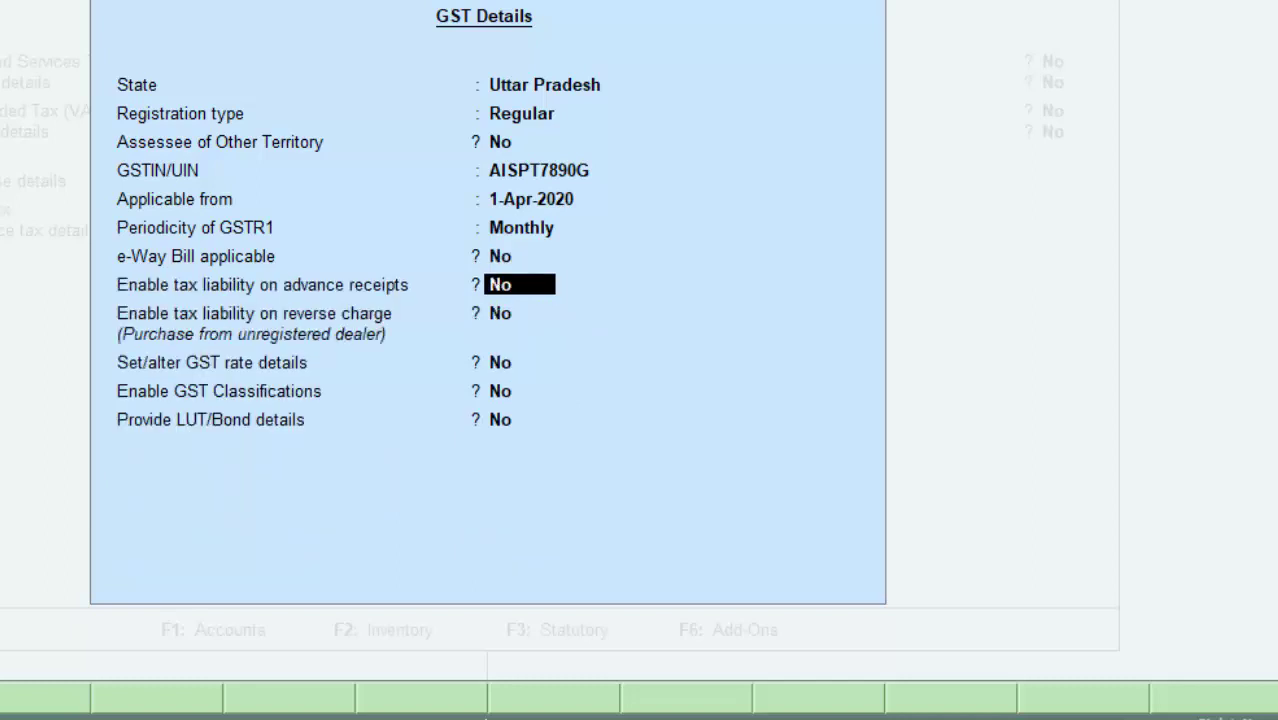
pyautogui.press('Return')
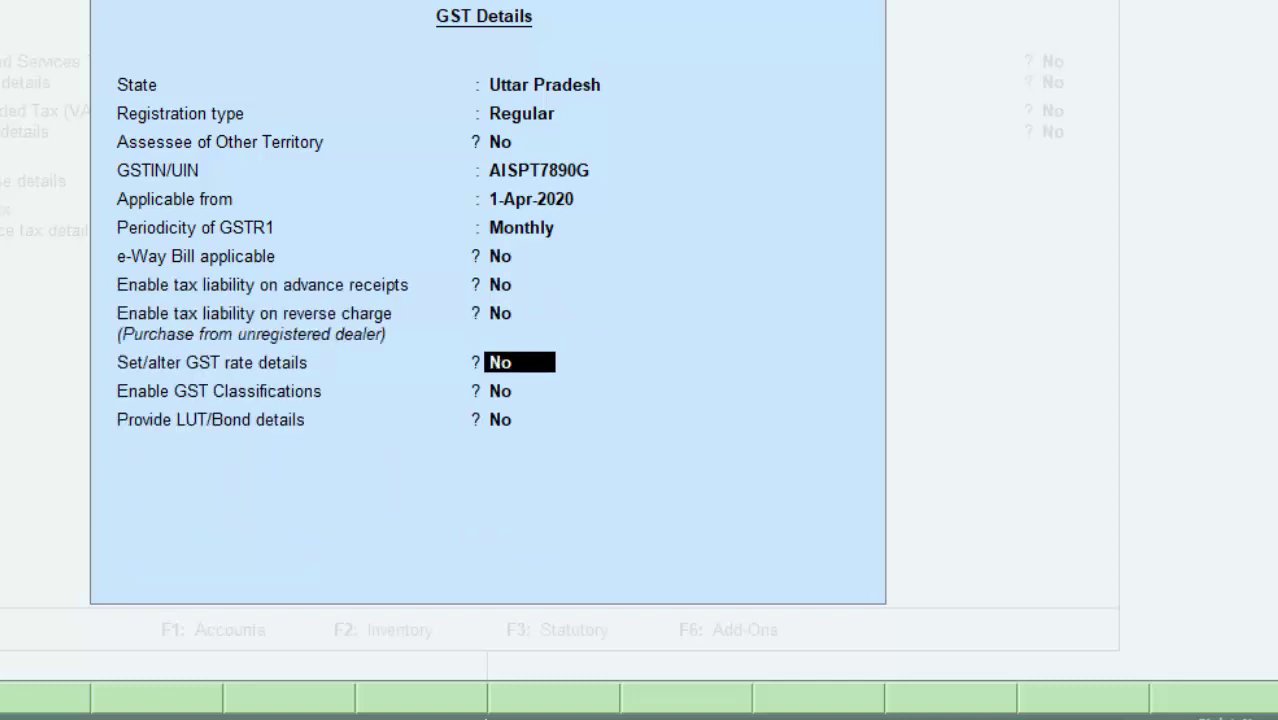
pyautogui.write('y')
pyautogui.press('Return')
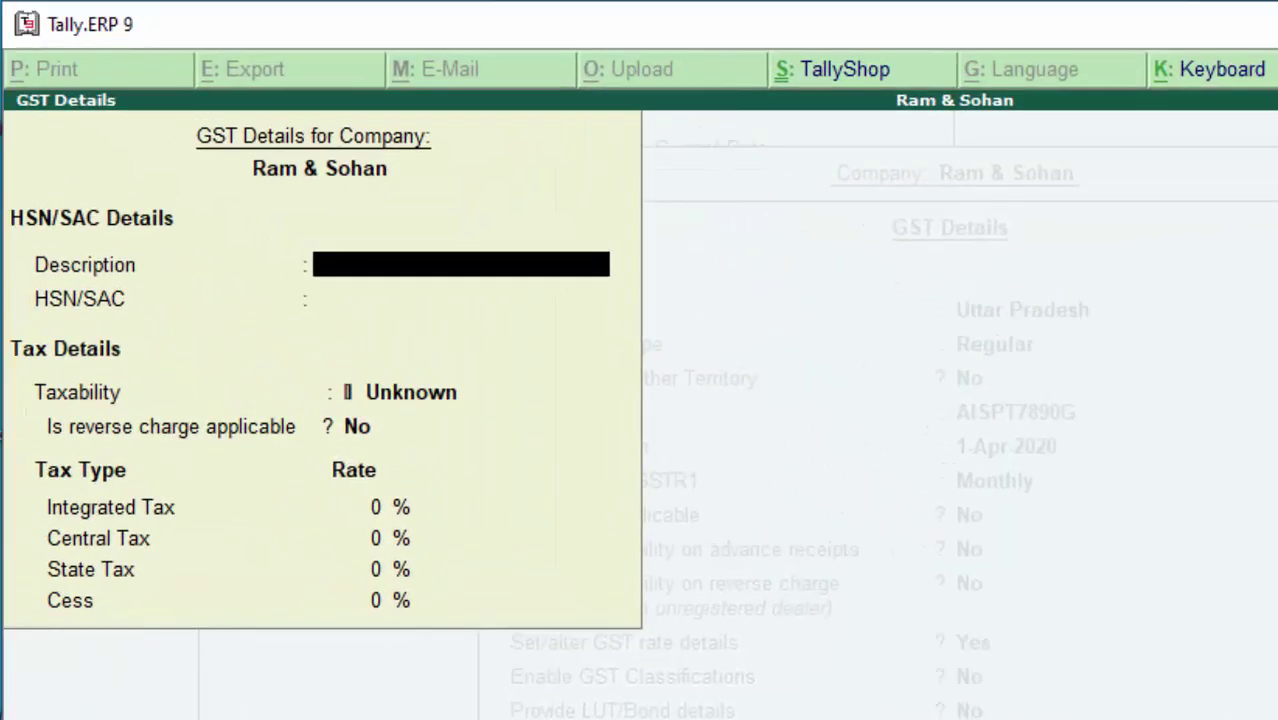
# Enter description Items, Taxable, 28% integrated tax with 14% central and 14% state, zero cess.
pyautogui.write('It')
pyautogui.write('ems')
pyautogui.press('Return')
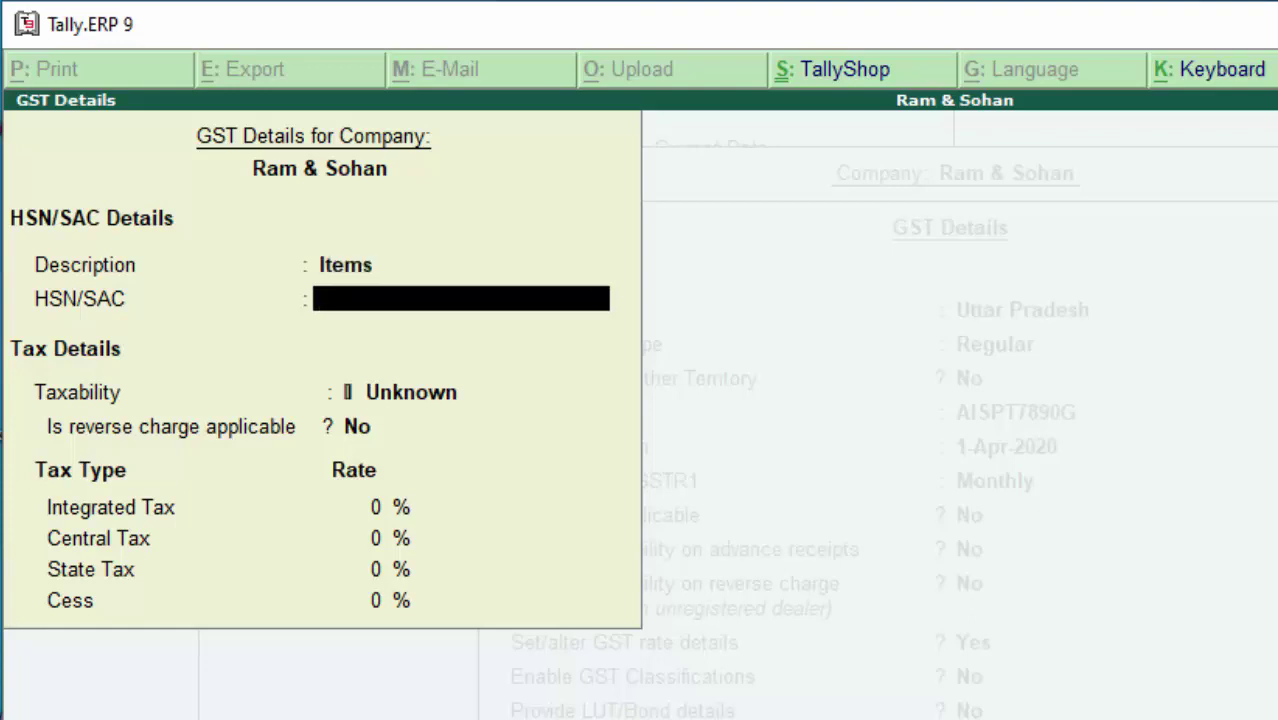
pyautogui.press('Return')
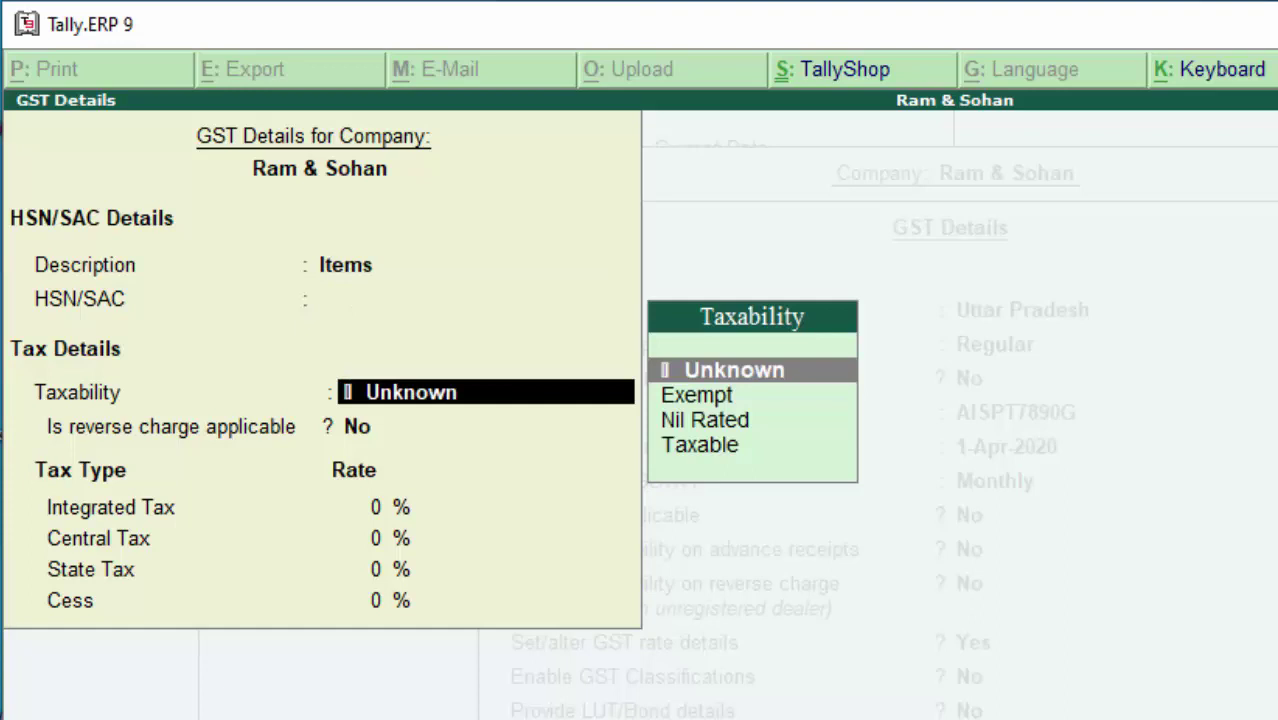
pyautogui.press('Down')
pyautogui.press('Down')
pyautogui.press('Down')
pyautogui.press('Return')
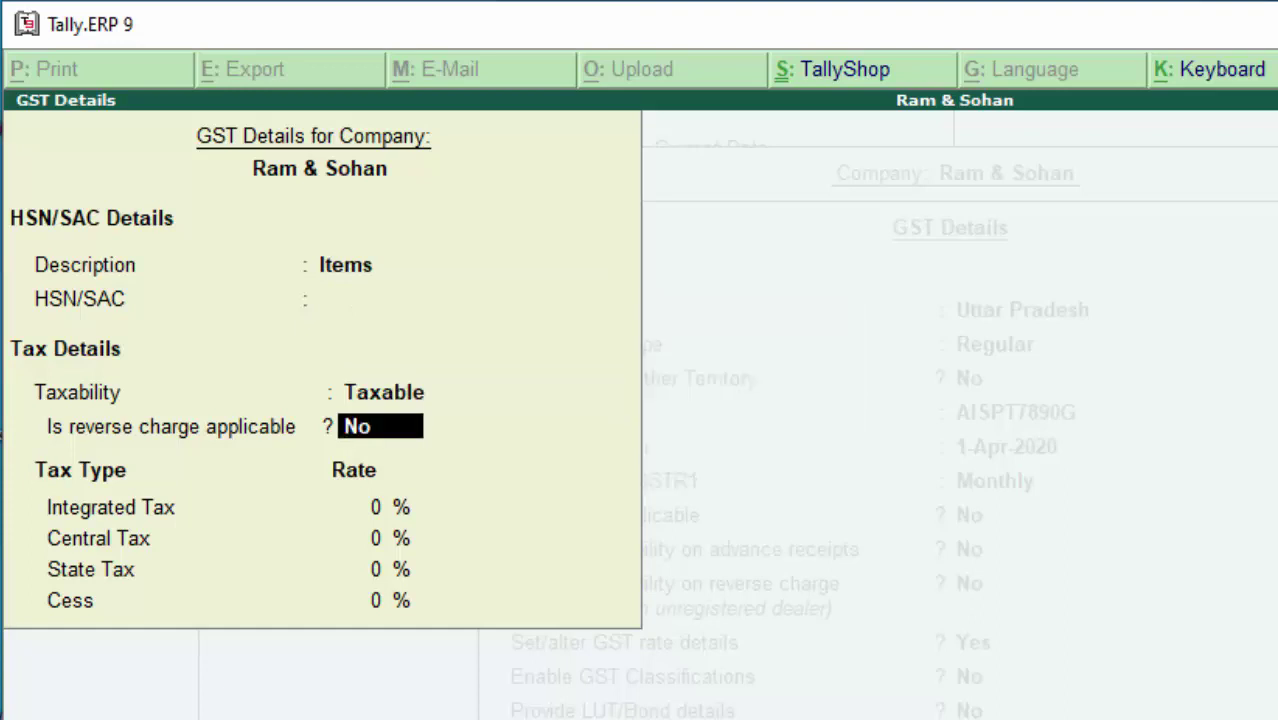
pyautogui.press('Return')
pyautogui.write('2')
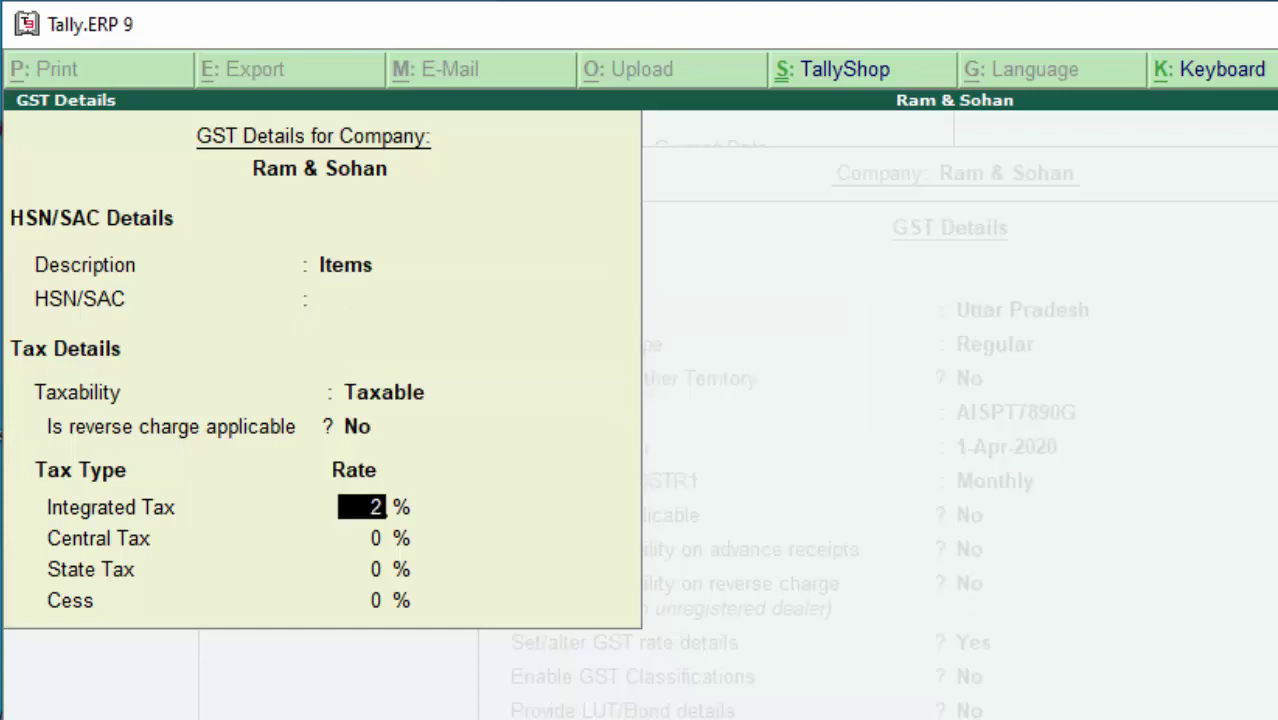
pyautogui.write('8')
pyautogui.press('Return')
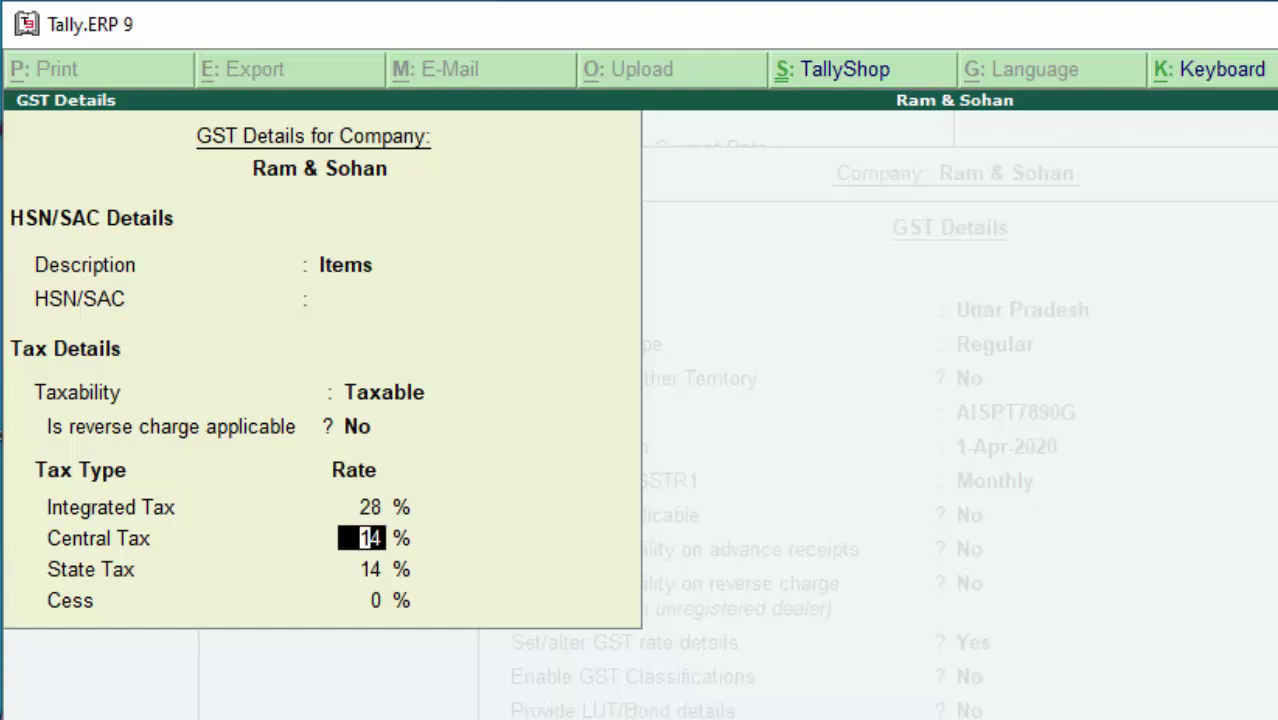
pyautogui.press('Return')
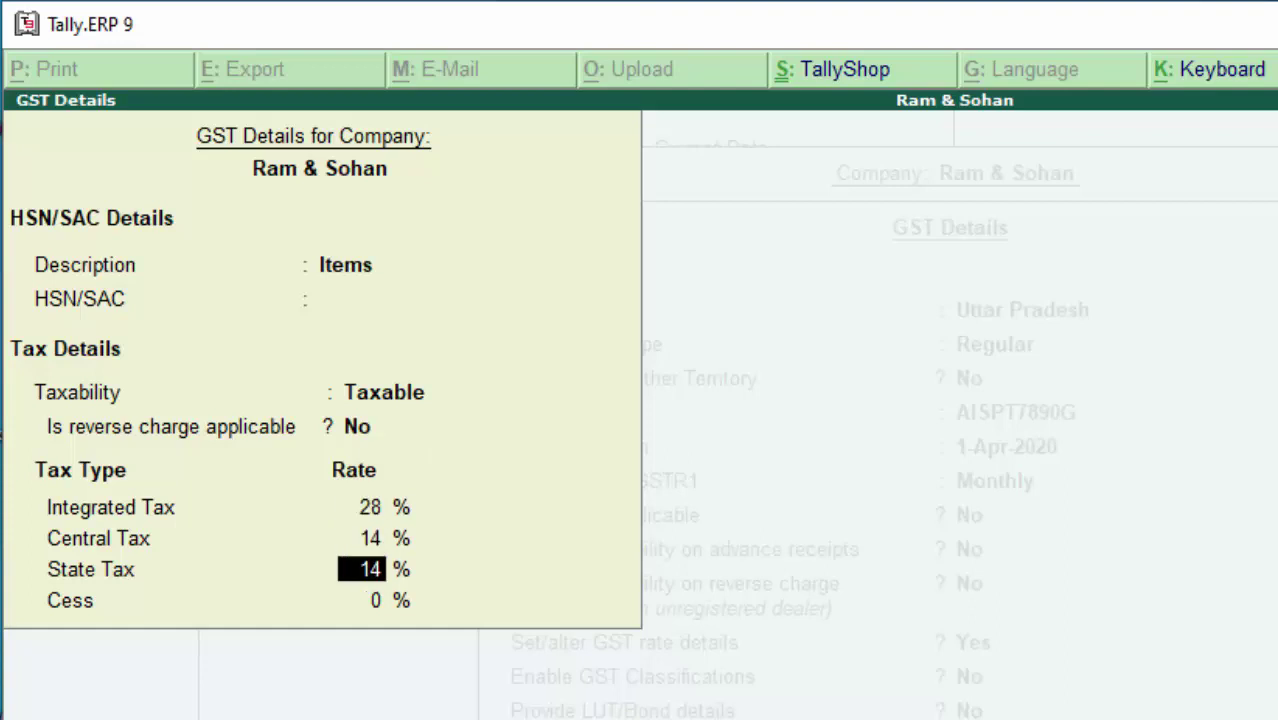
pyautogui.press('Return')
pyautogui.press('Return')
pyautogui.press('Return')
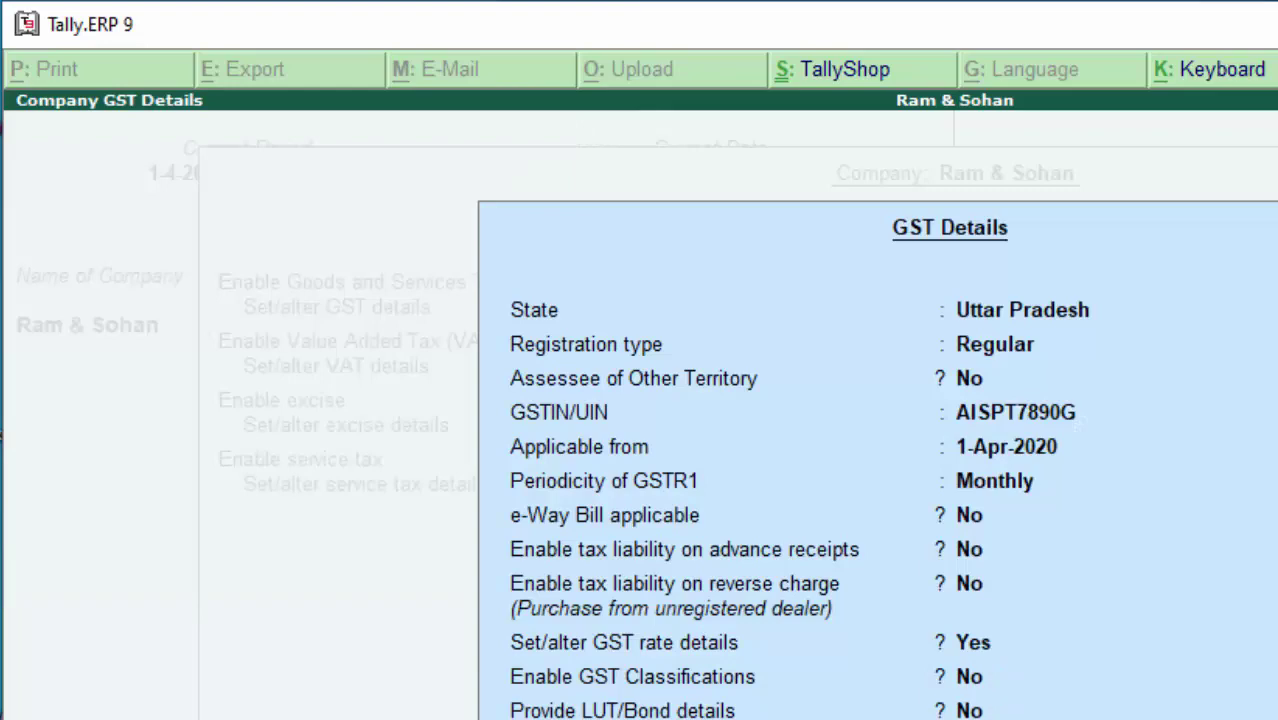
pyautogui.press('Return')
pyautogui.press('Return')
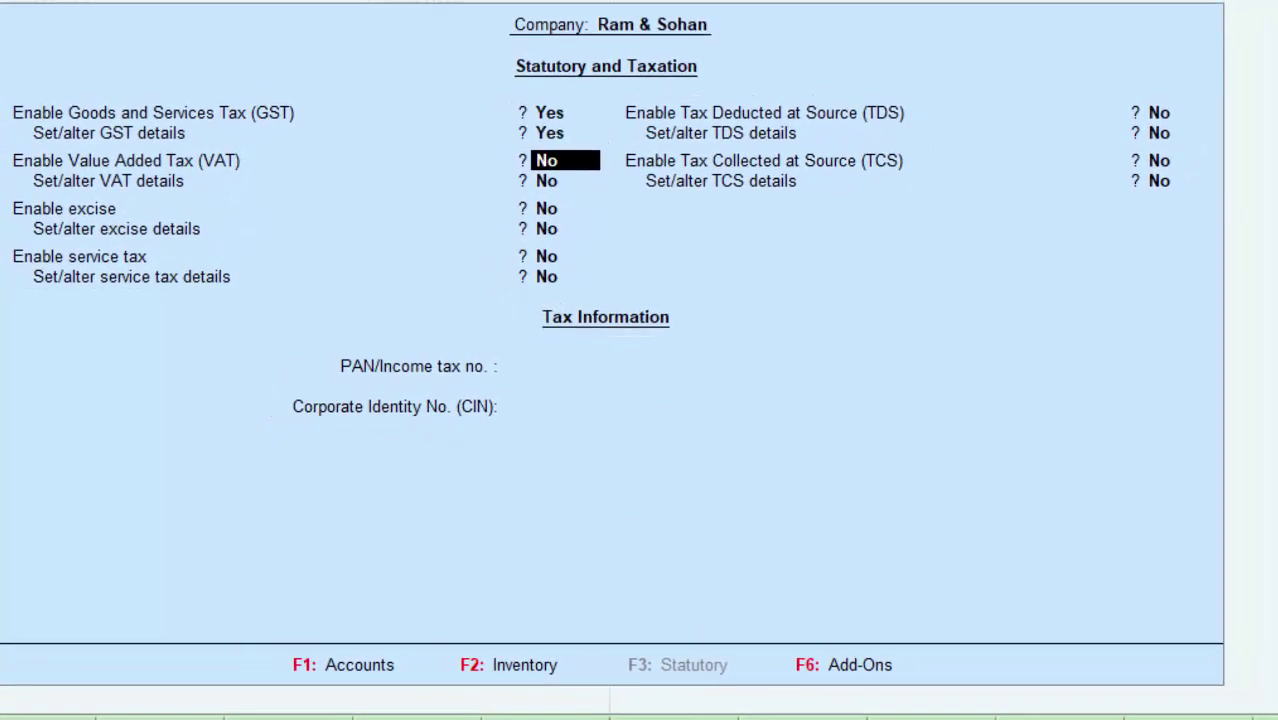
# Save the GST settings, return to the Gateway, and open the Day Book under Display.
pyautogui.hotkey('ctrl', 'a')
pyautogui.press('Escape')
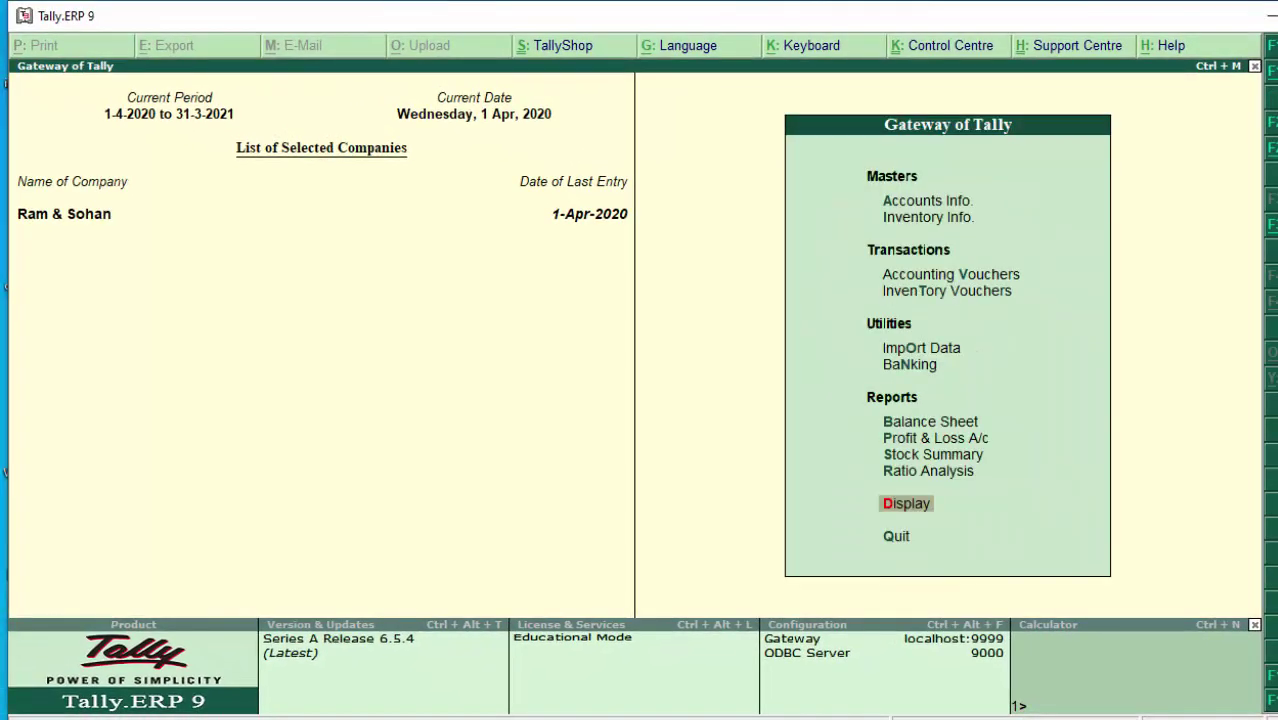
pyautogui.press('Up')
pyautogui.press('Up')
pyautogui.press('Up')
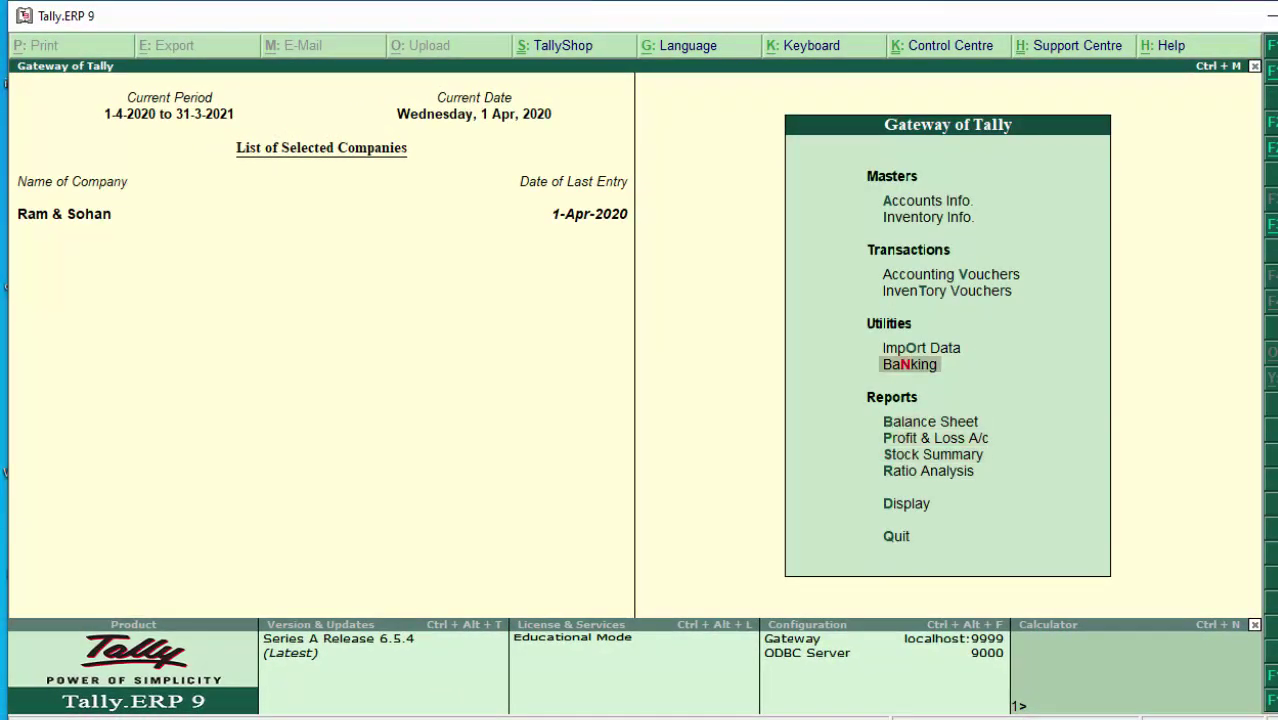
pyautogui.press('Up')
pyautogui.press('Up')
pyautogui.press('Up')
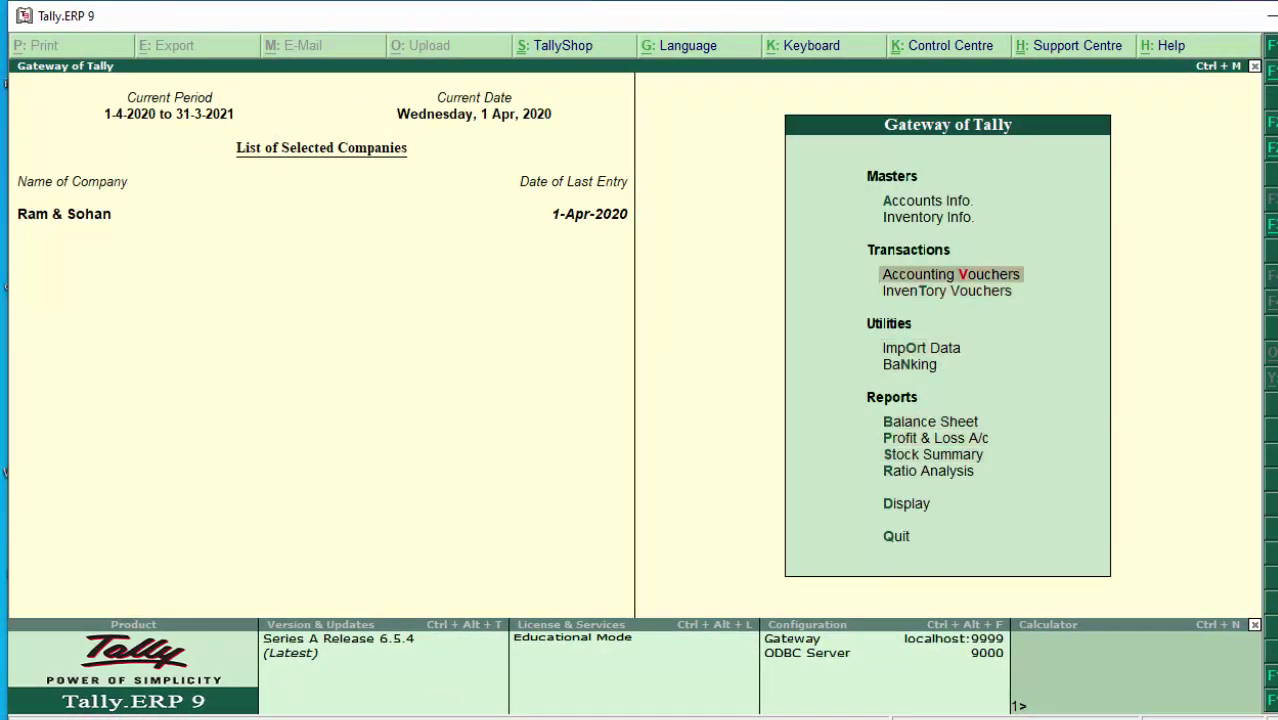
pyautogui.press('d')
pyautogui.press('a')
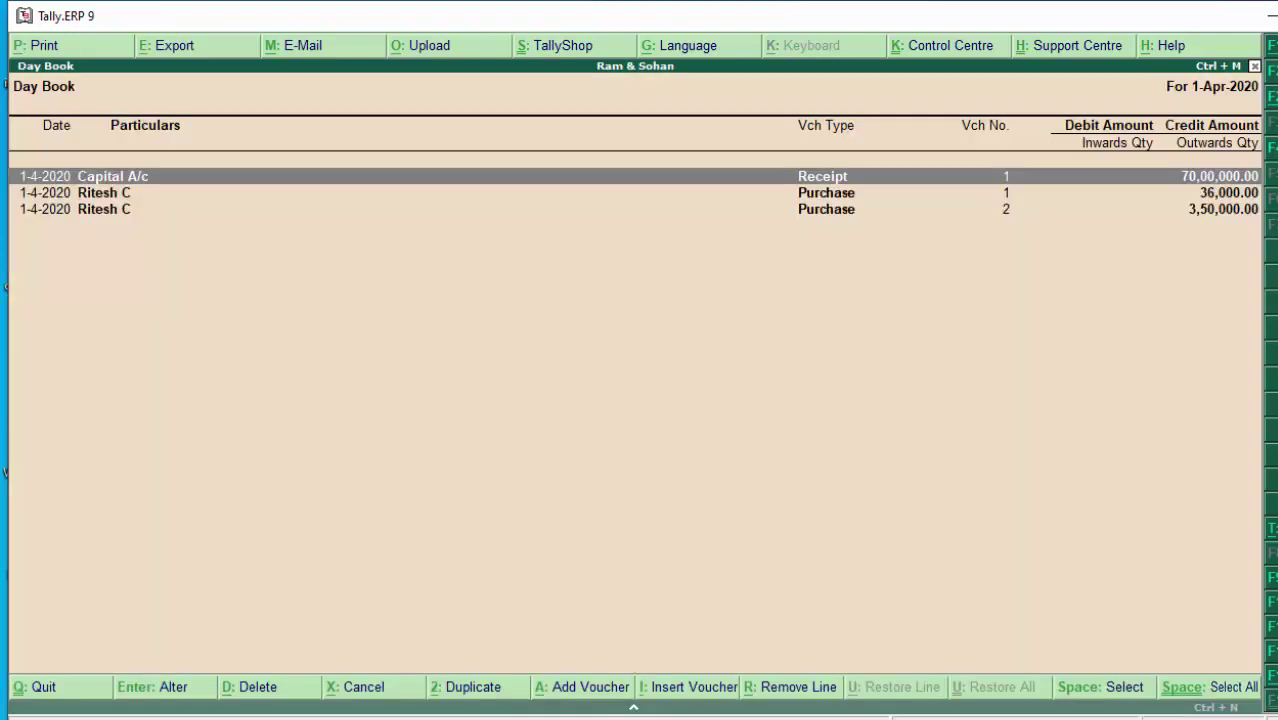
pyautogui.press('Down')
pyautogui.press('Return')
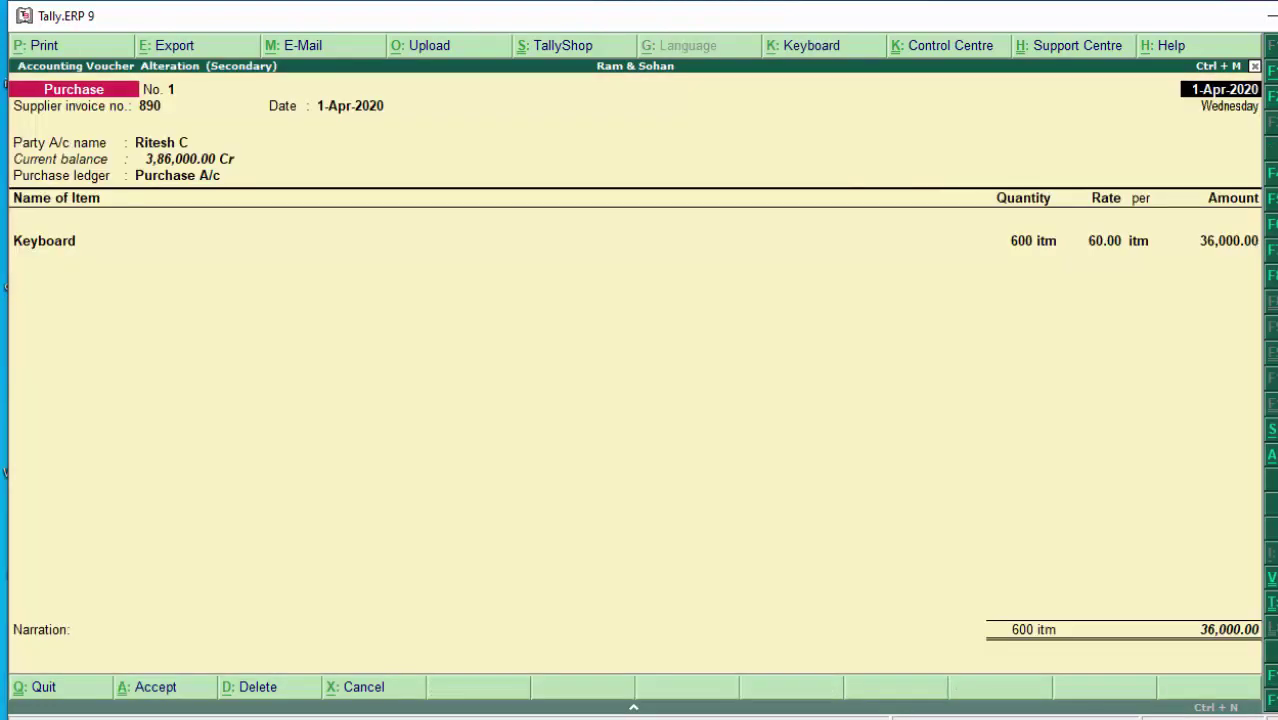
pyautogui.press('Return')
pyautogui.press('Return')
pyautogui.press('Return')
pyautogui.press('Return')
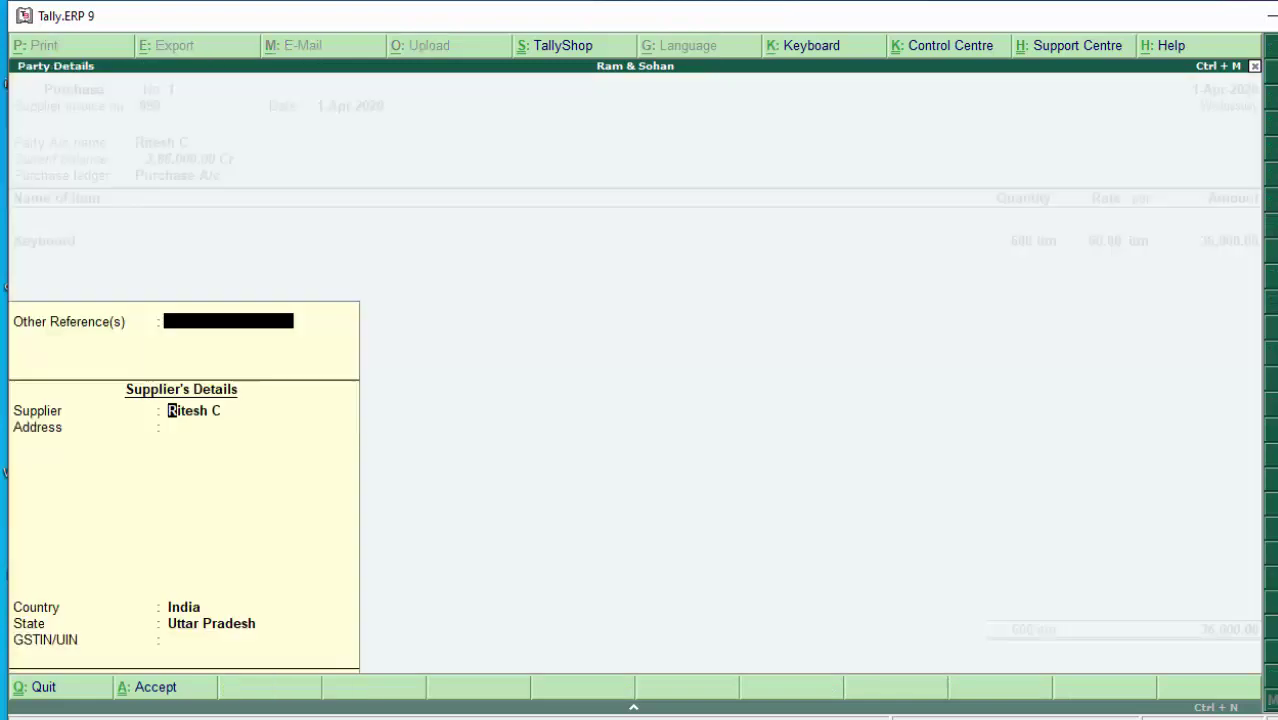
pyautogui.press('Return')
pyautogui.press('Return')
pyautogui.press('Return')
pyautogui.press('Return')
pyautogui.press('Return')
pyautogui.press('Return')
pyautogui.press('Return')
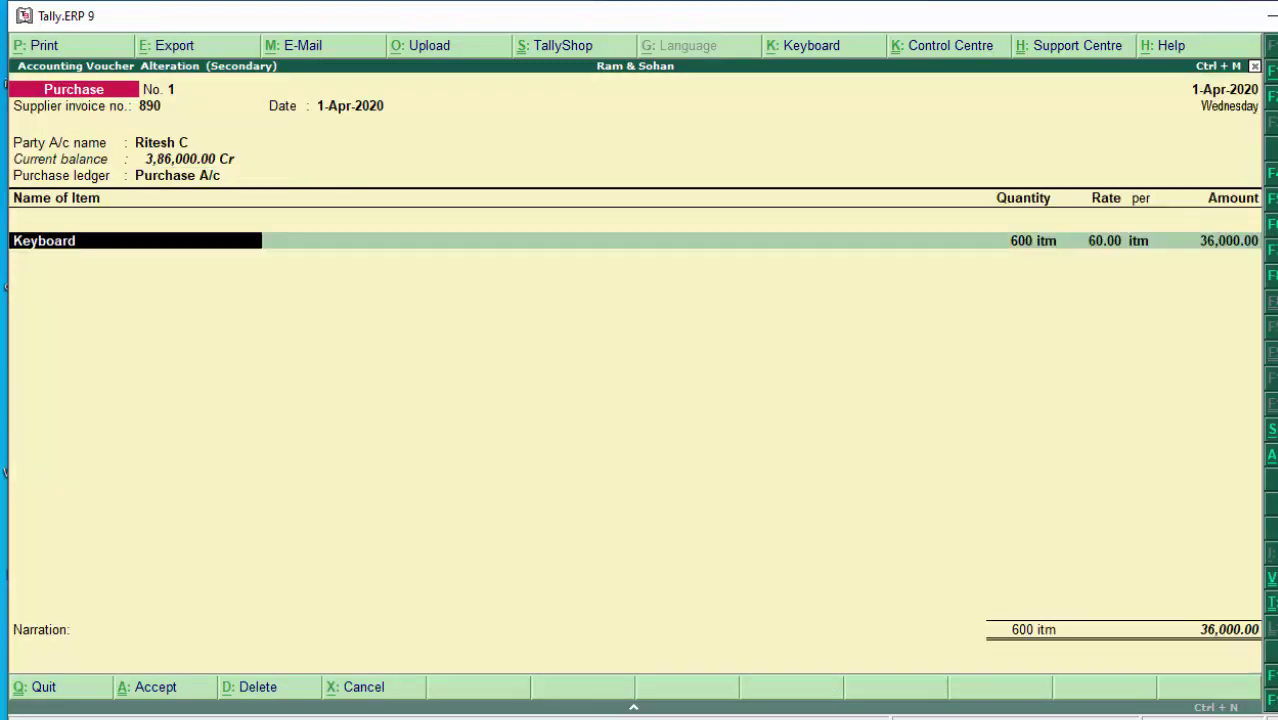
pyautogui.press('Return')
pyautogui.press('Return')
pyautogui.press('Return')
pyautogui.press('Return')
pyautogui.press('Return')
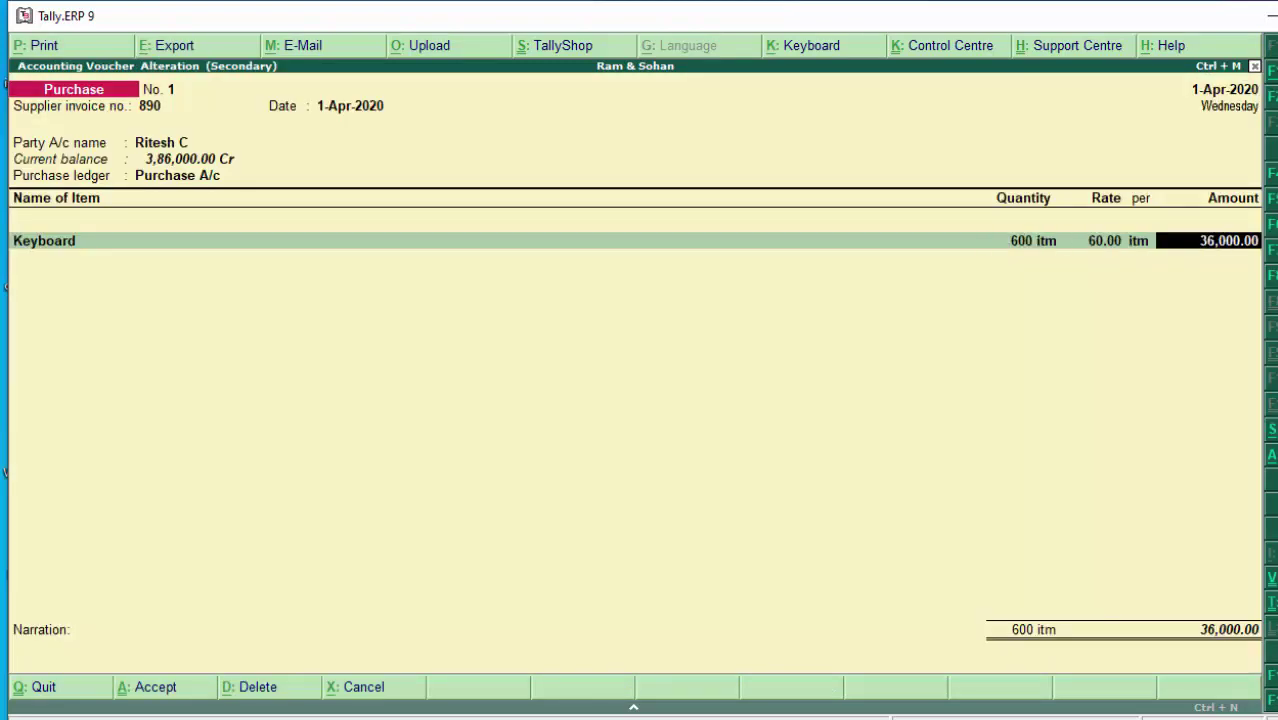
pyautogui.press('Return')
pyautogui.press('Return')
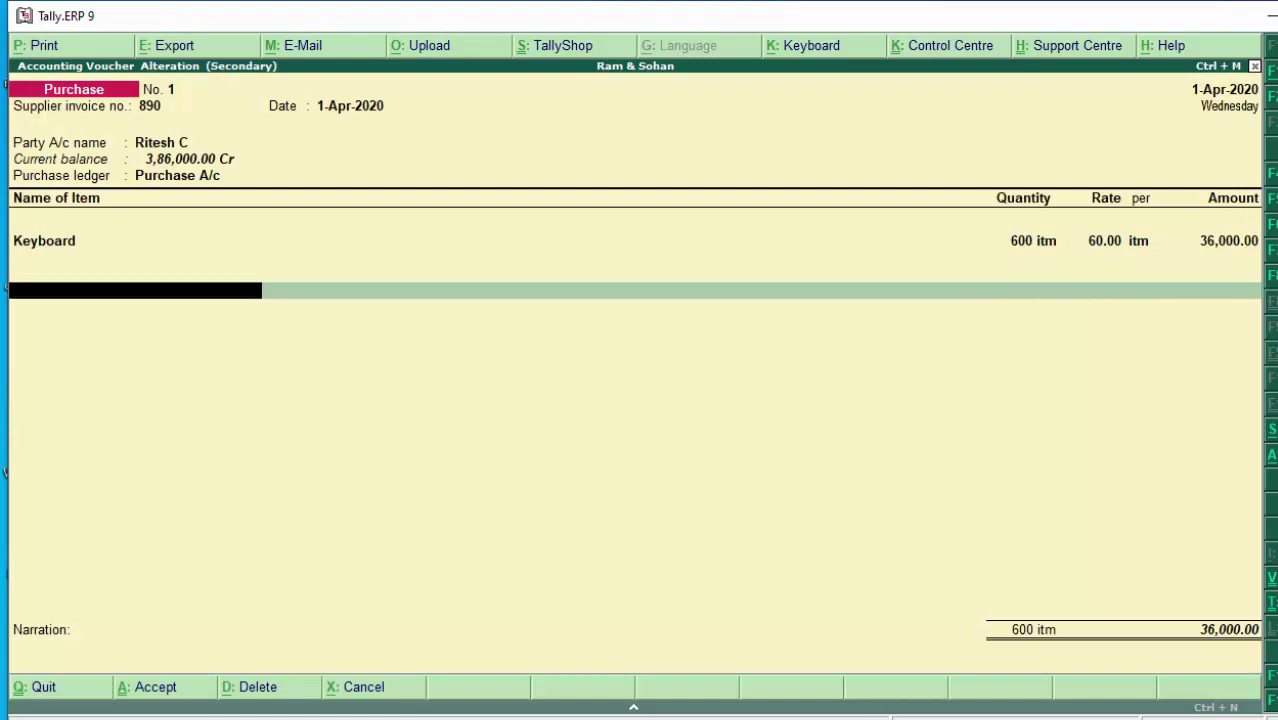
pyautogui.press('Return')
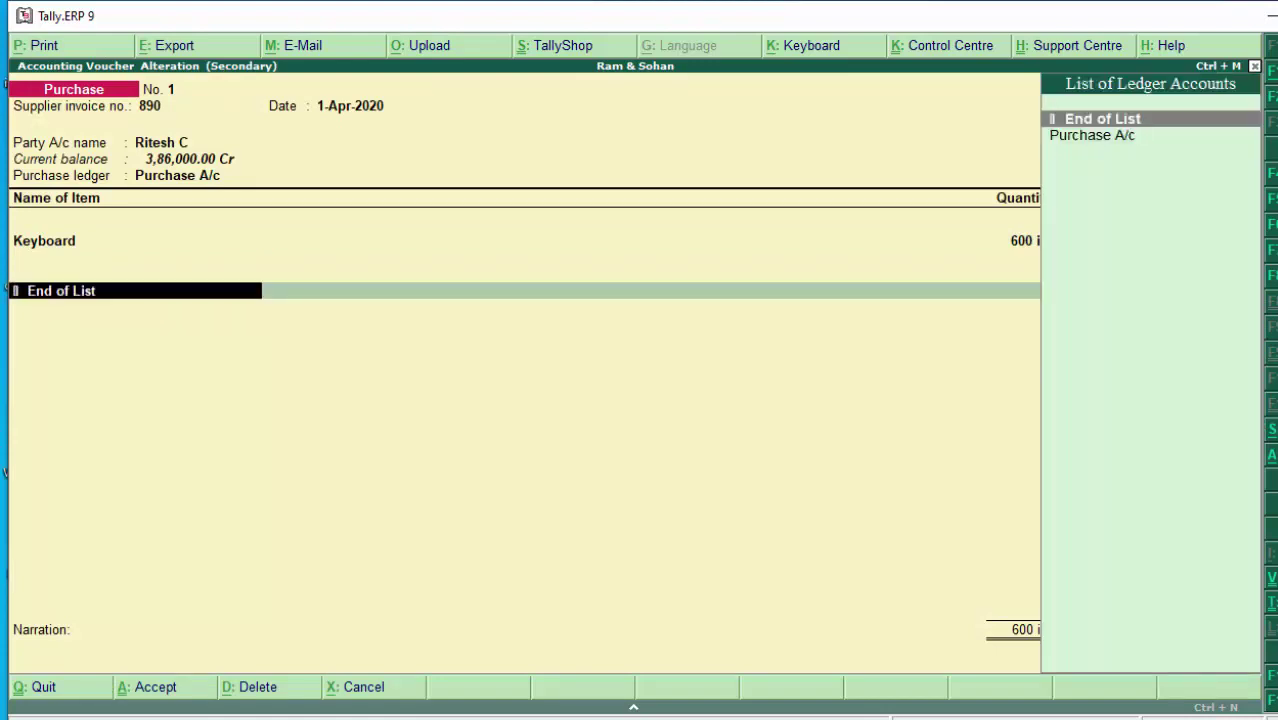
# Create ledger Cgst (Duties & Taxes, GST Central Tax, Normal Rounding) and add it for 5,040.00.
pyautogui.hotkey('alt', 'c')
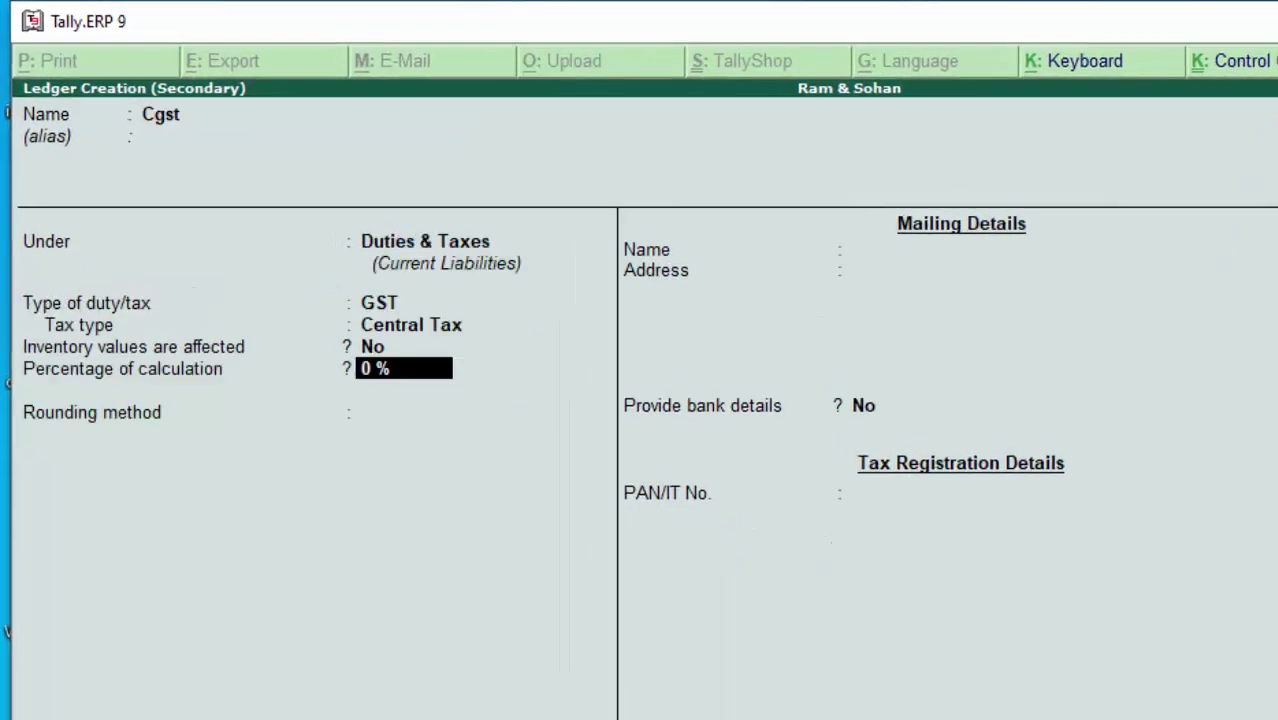
pyautogui.press('Return')
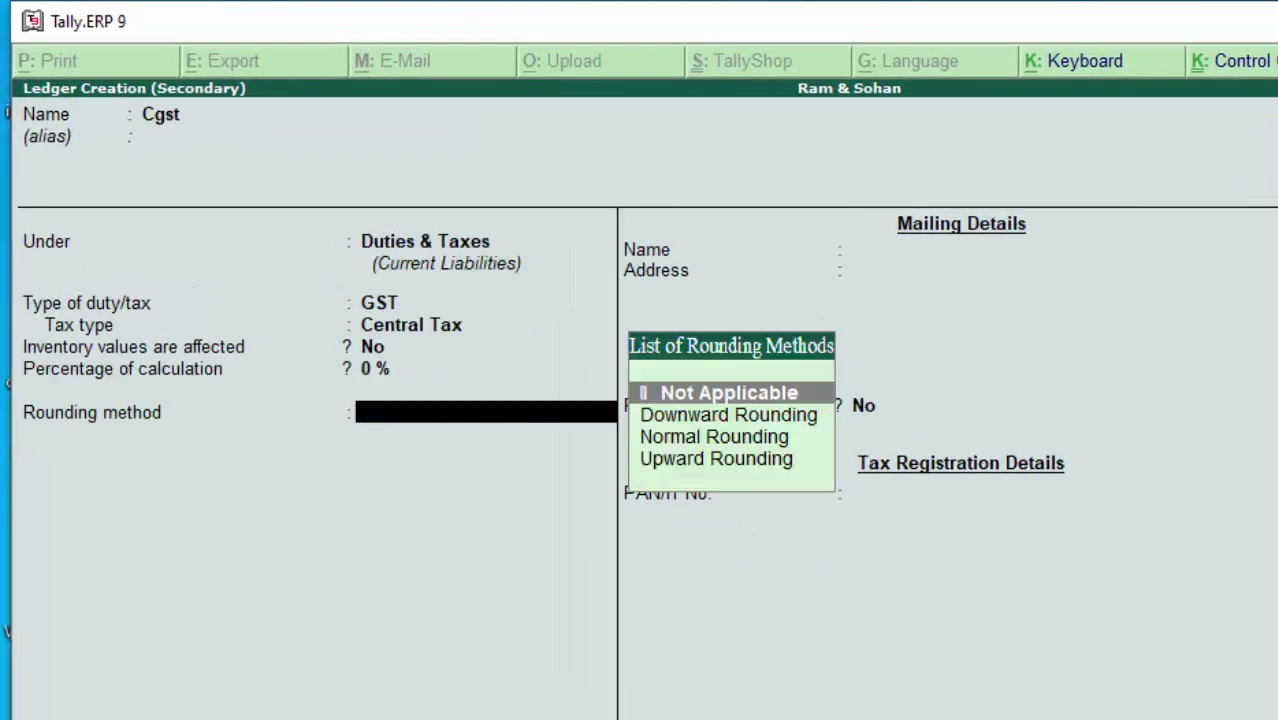
pyautogui.press('Down')
pyautogui.press('Down')
pyautogui.press('Return')
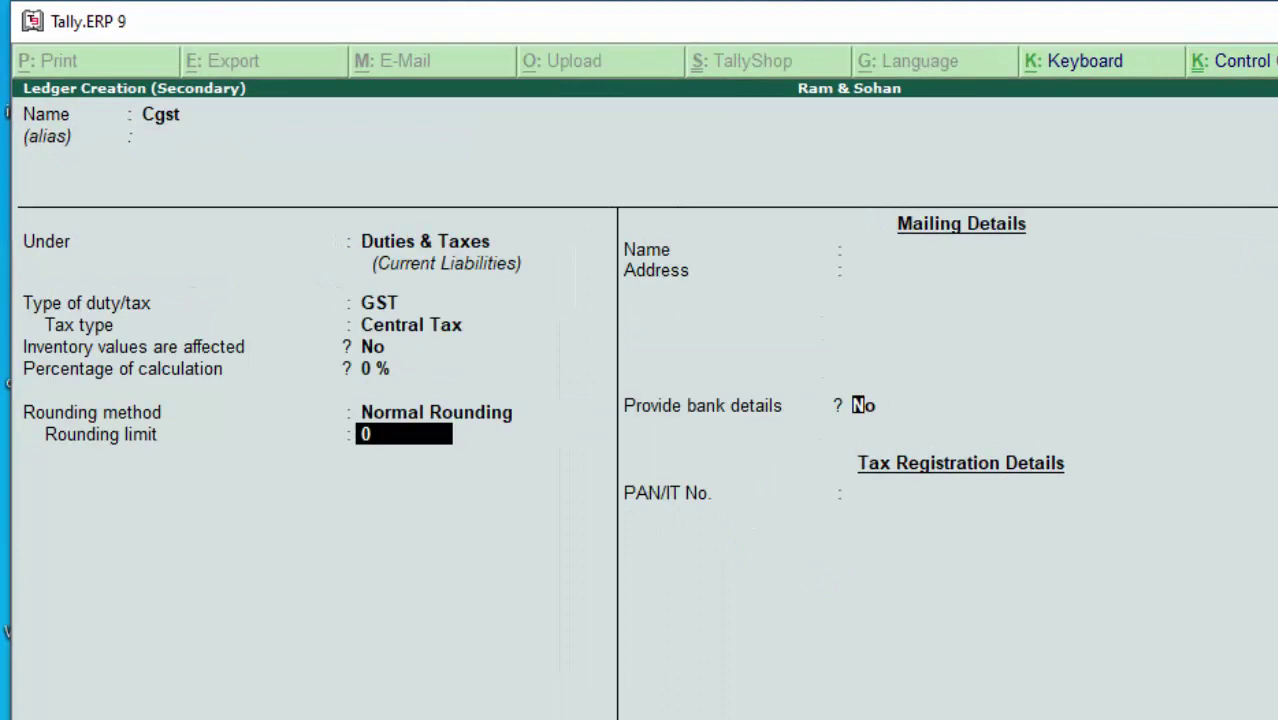
pyautogui.press('Return')
pyautogui.press('Return')
pyautogui.press('Return')
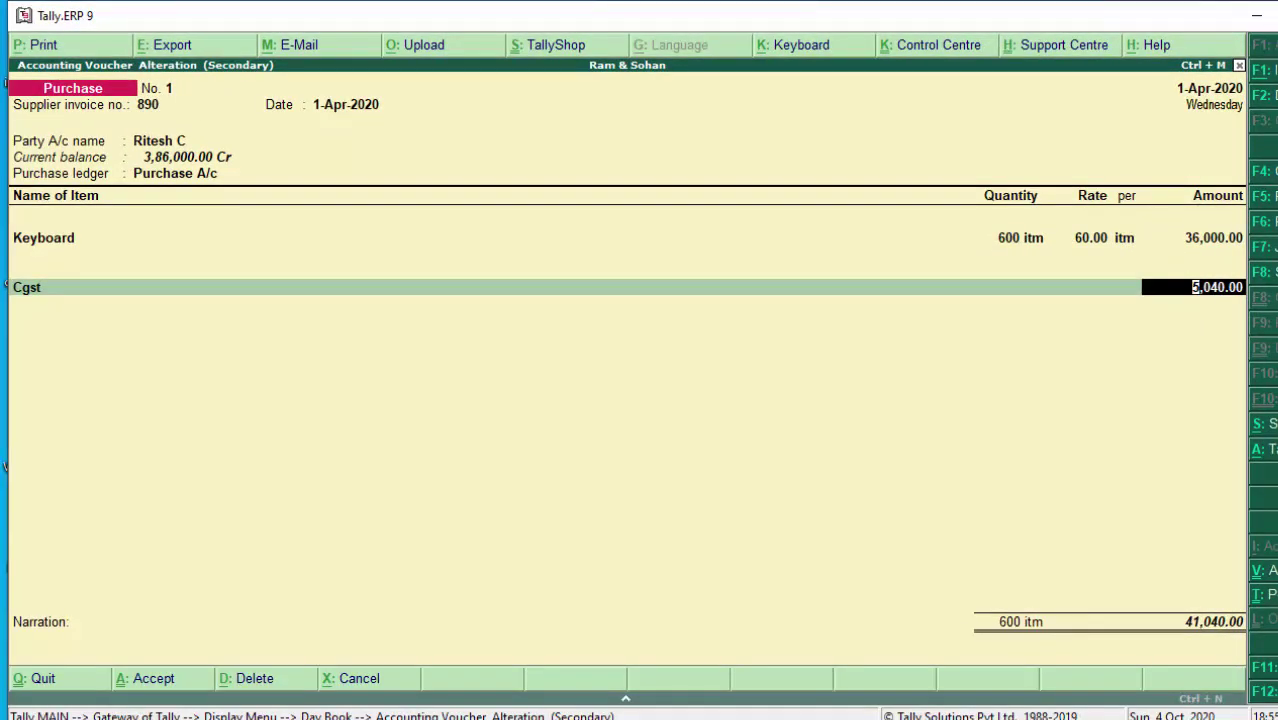
pyautogui.press('Return')
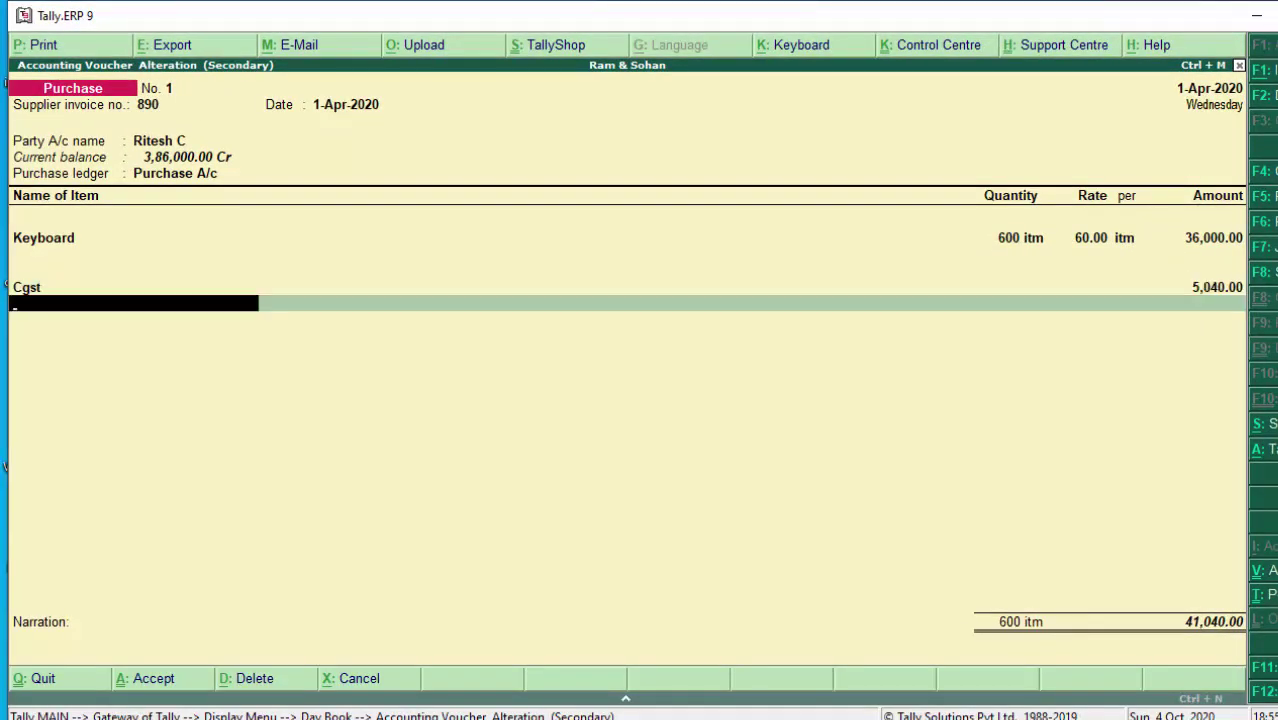
# Create the Sgst ledger under Duties & Taxes as GST State Tax with Normal Rounding, limit 0.
pyautogui.hotkey('alt', 'c')
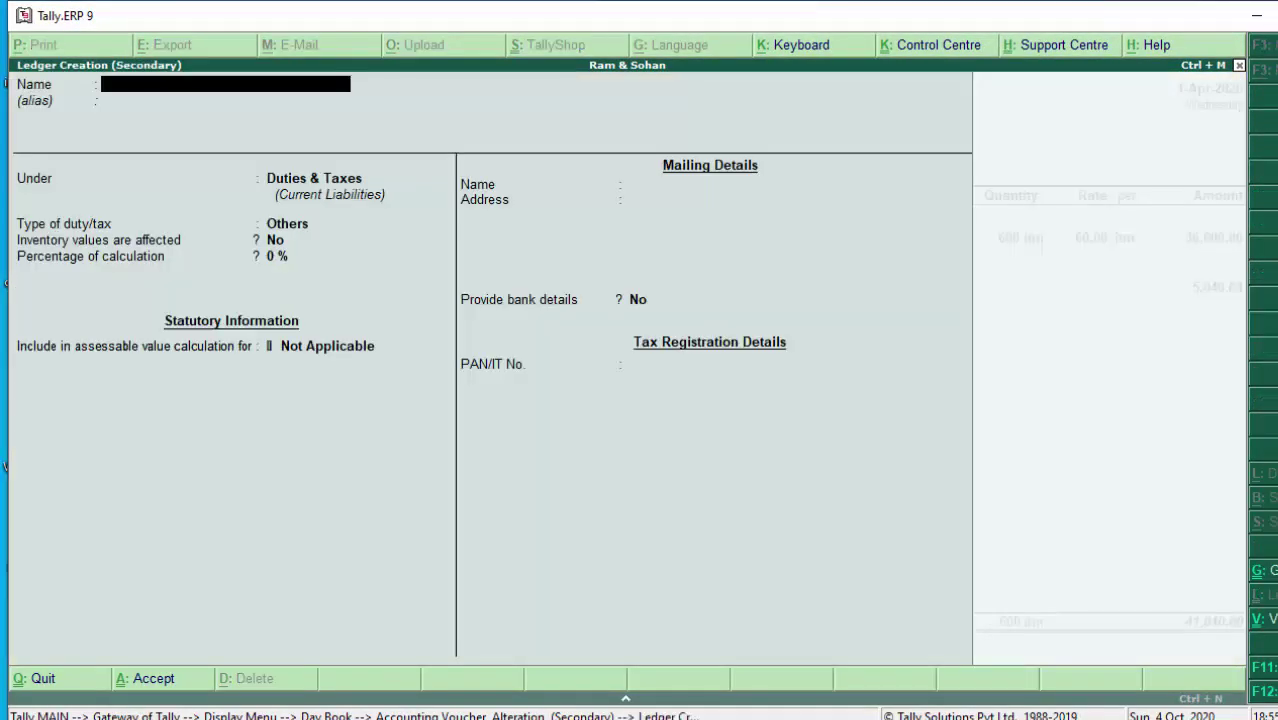
pyautogui.write('S')
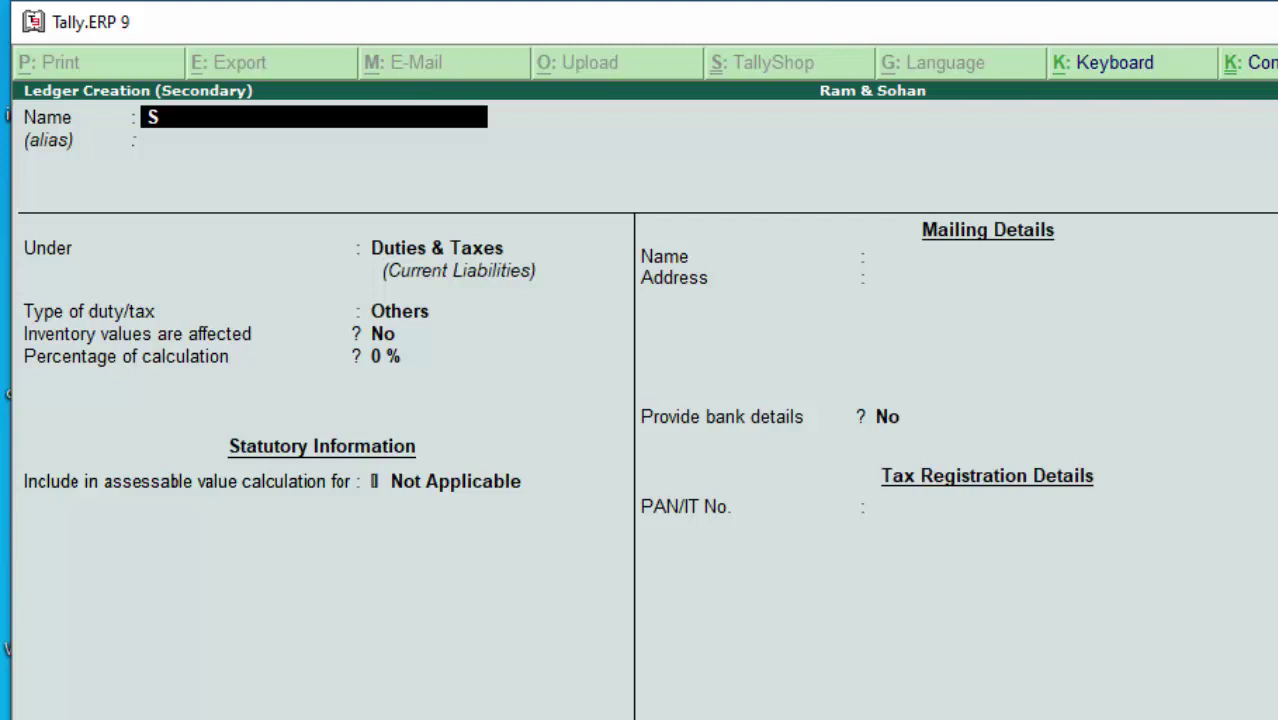
pyautogui.write('g')
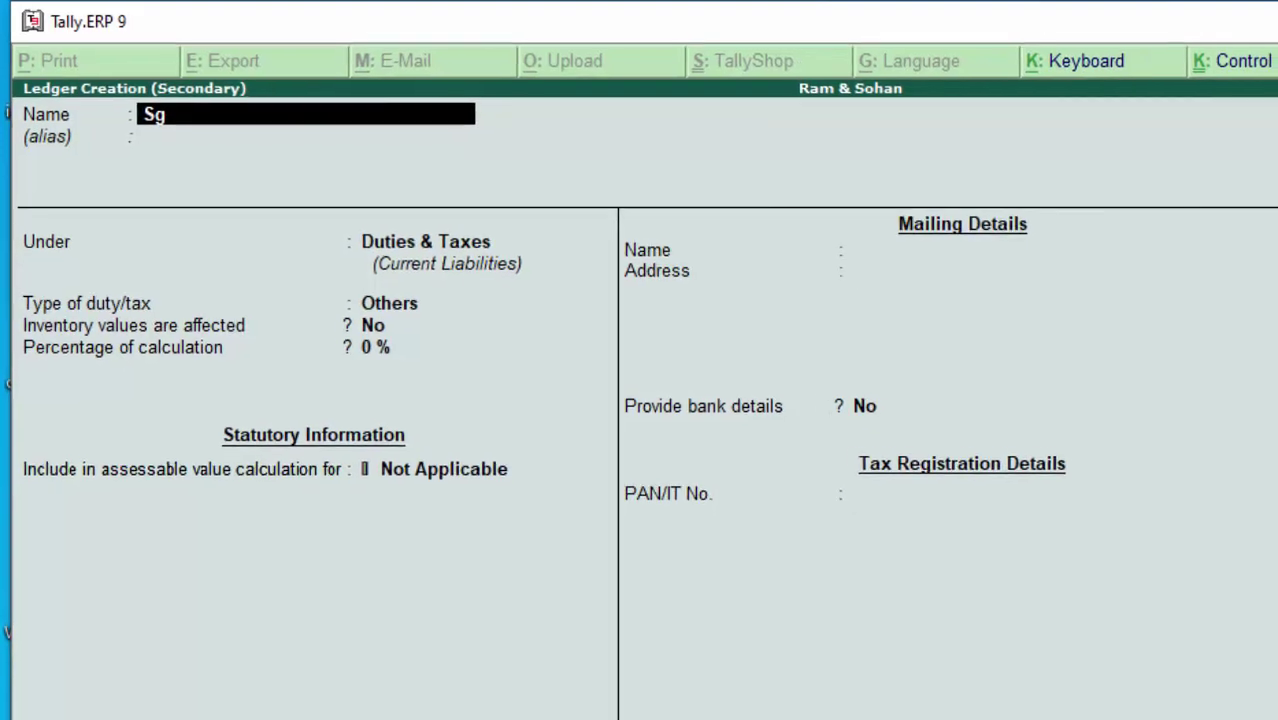
pyautogui.write('s')
pyautogui.write('t')
pyautogui.press('Return')
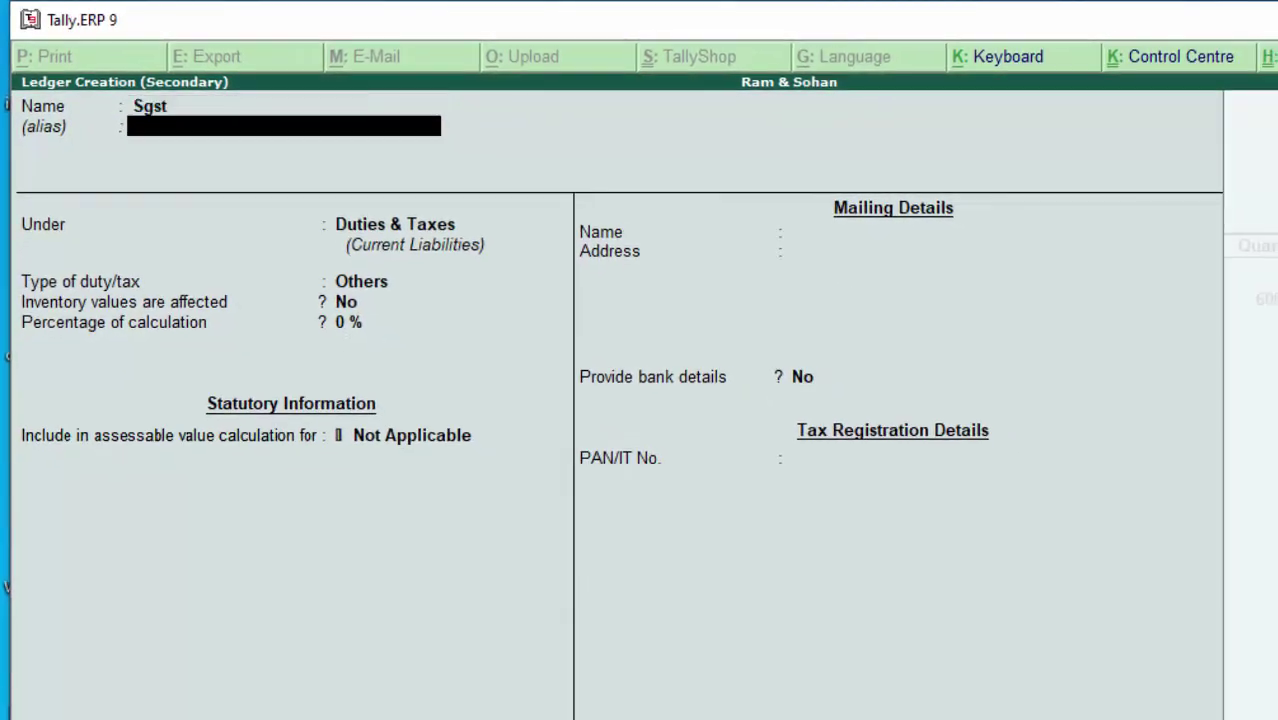
pyautogui.press('Return')
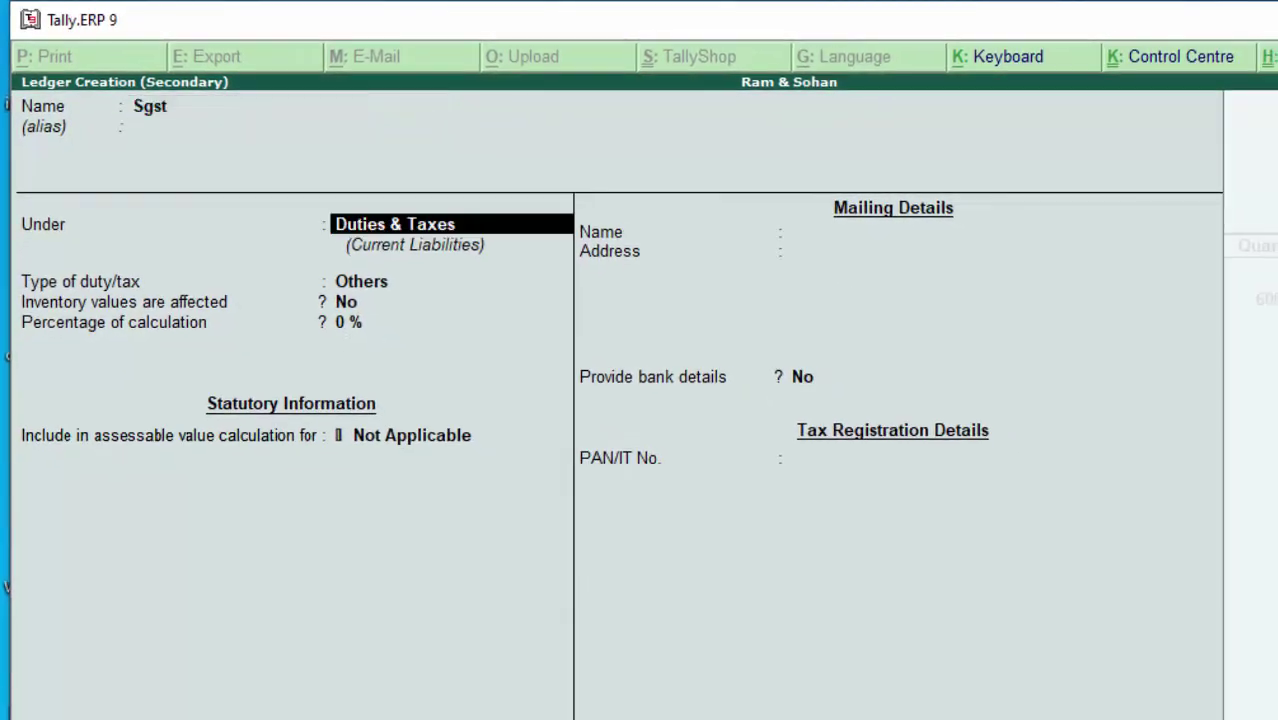
pyautogui.press('Return')
pyautogui.press('Up')
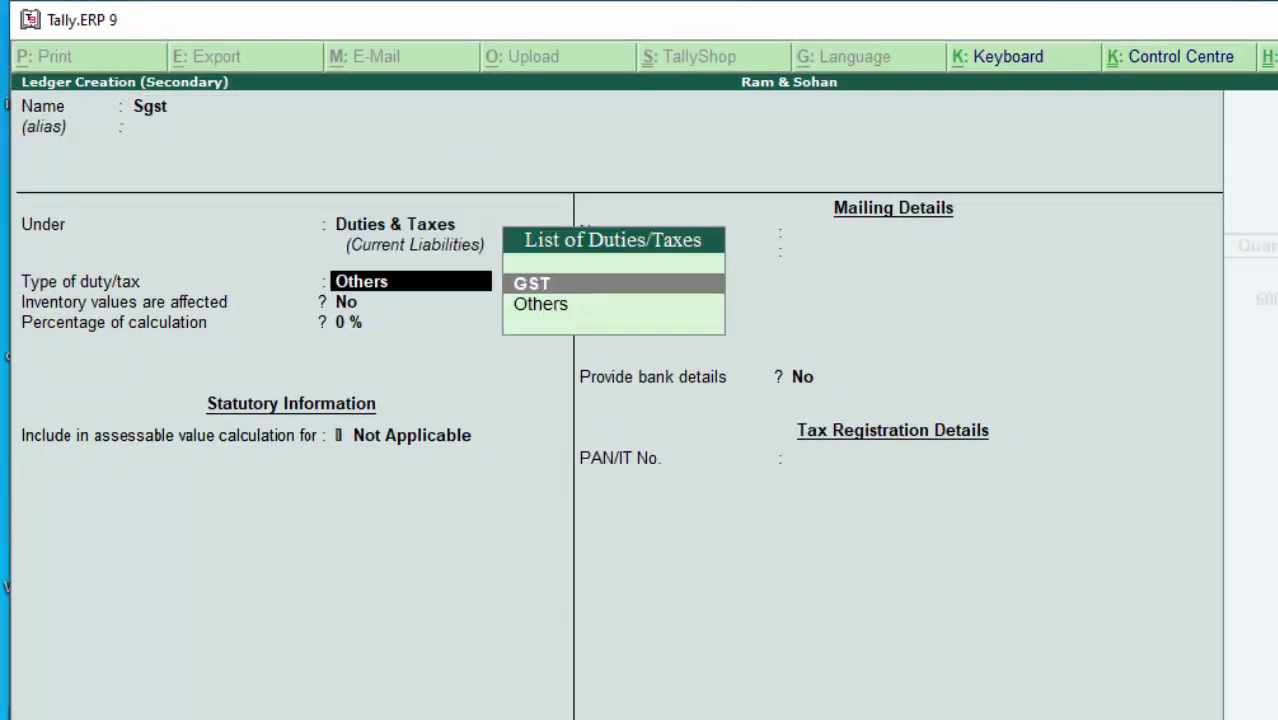
pyautogui.press('Return')
pyautogui.press('Down')
pyautogui.press('Down')
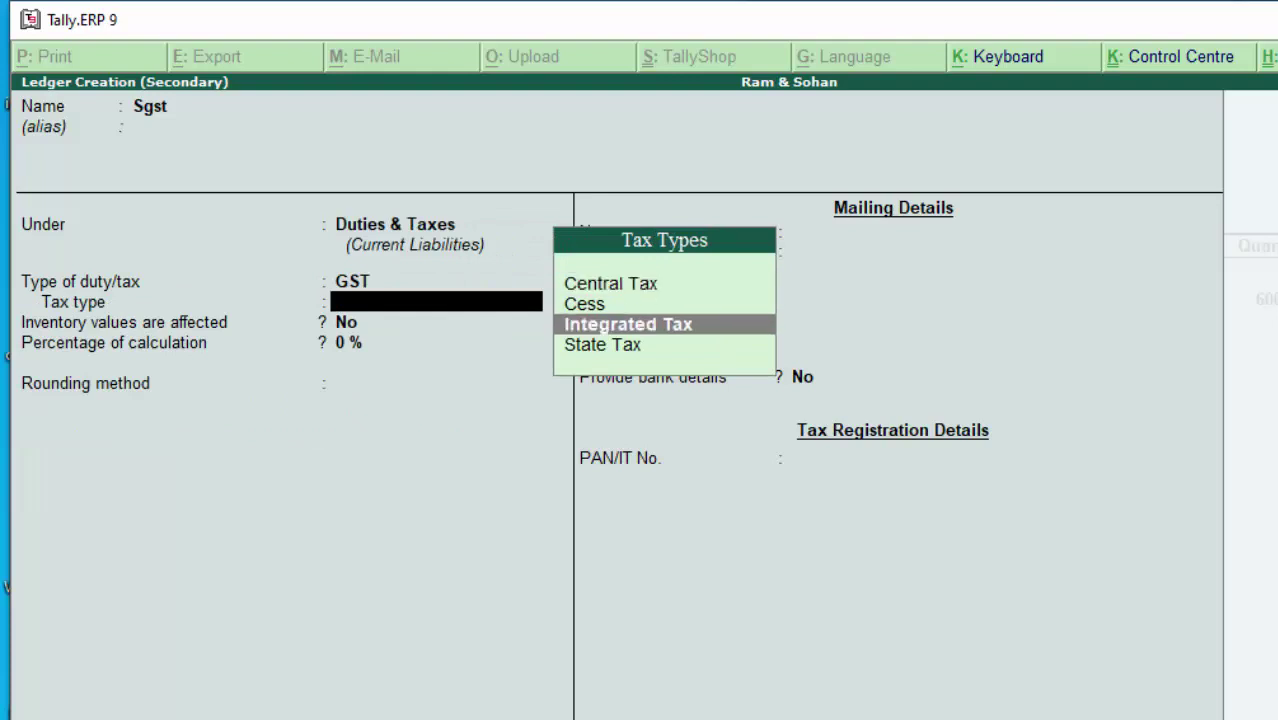
pyautogui.press('Down')
pyautogui.press('Return')
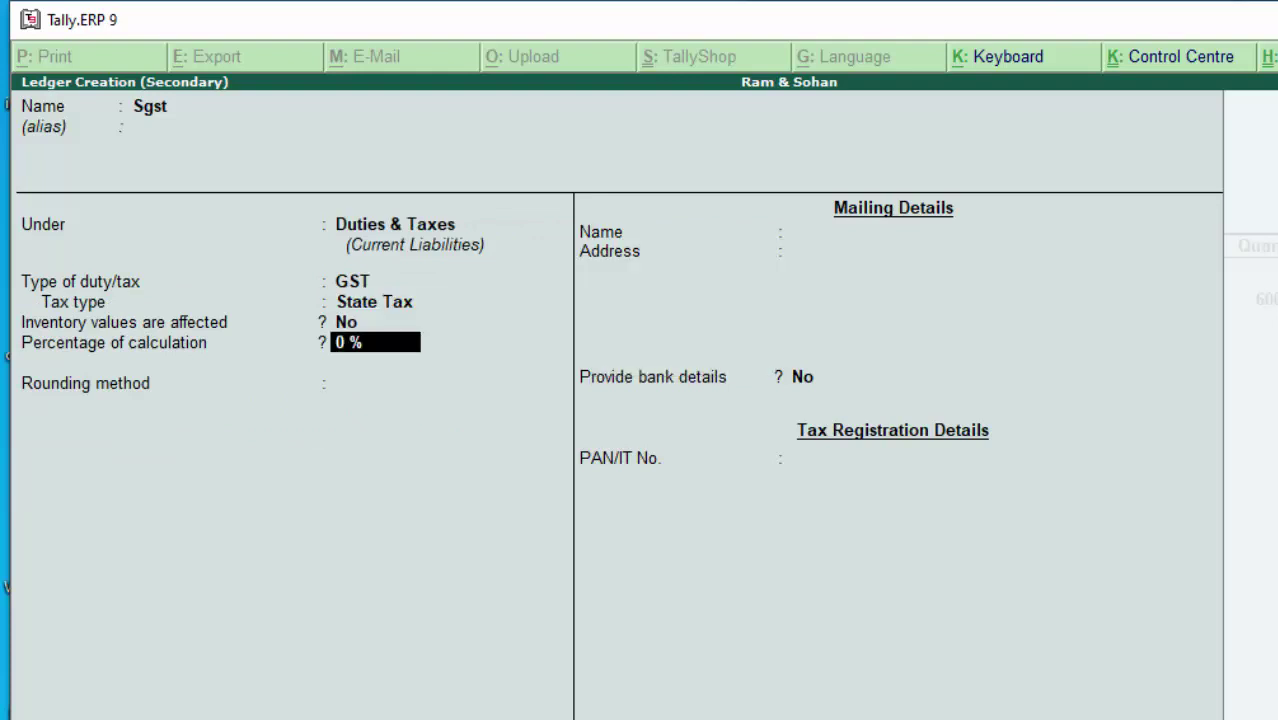
pyautogui.press('Return')
pyautogui.press('Down')
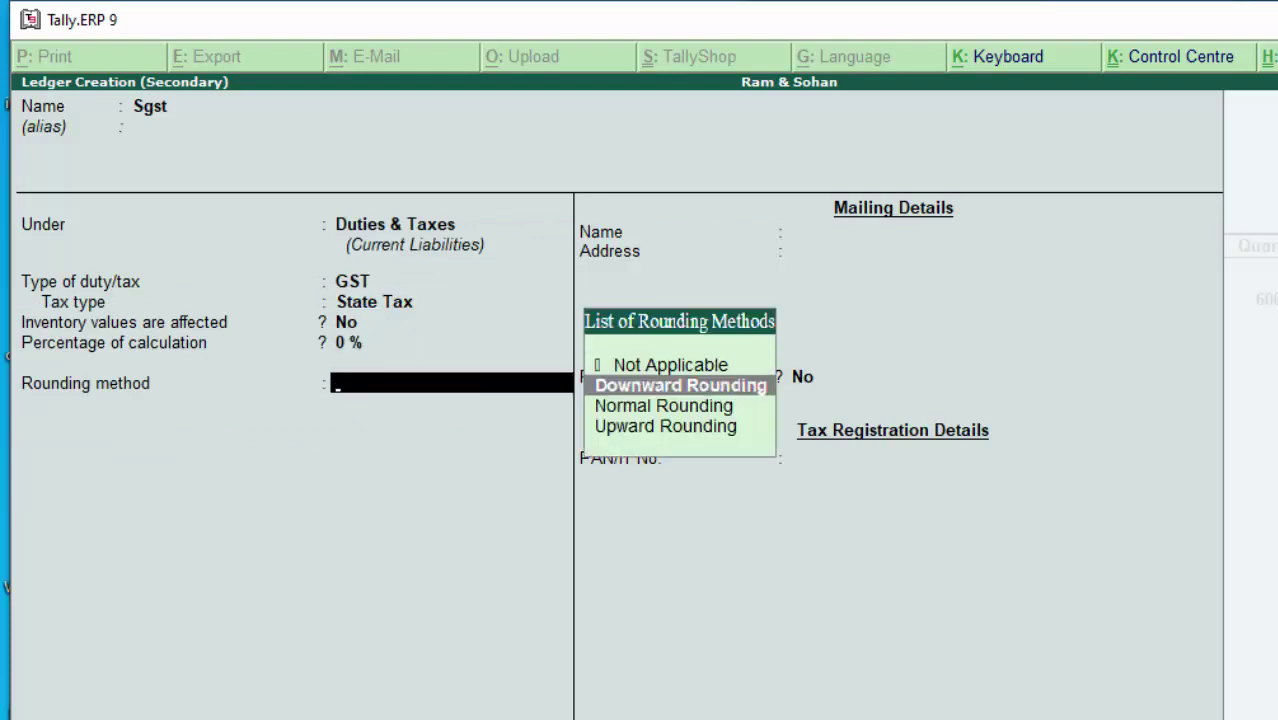
pyautogui.press('Down')
pyautogui.press('Return')
pyautogui.press('Return')
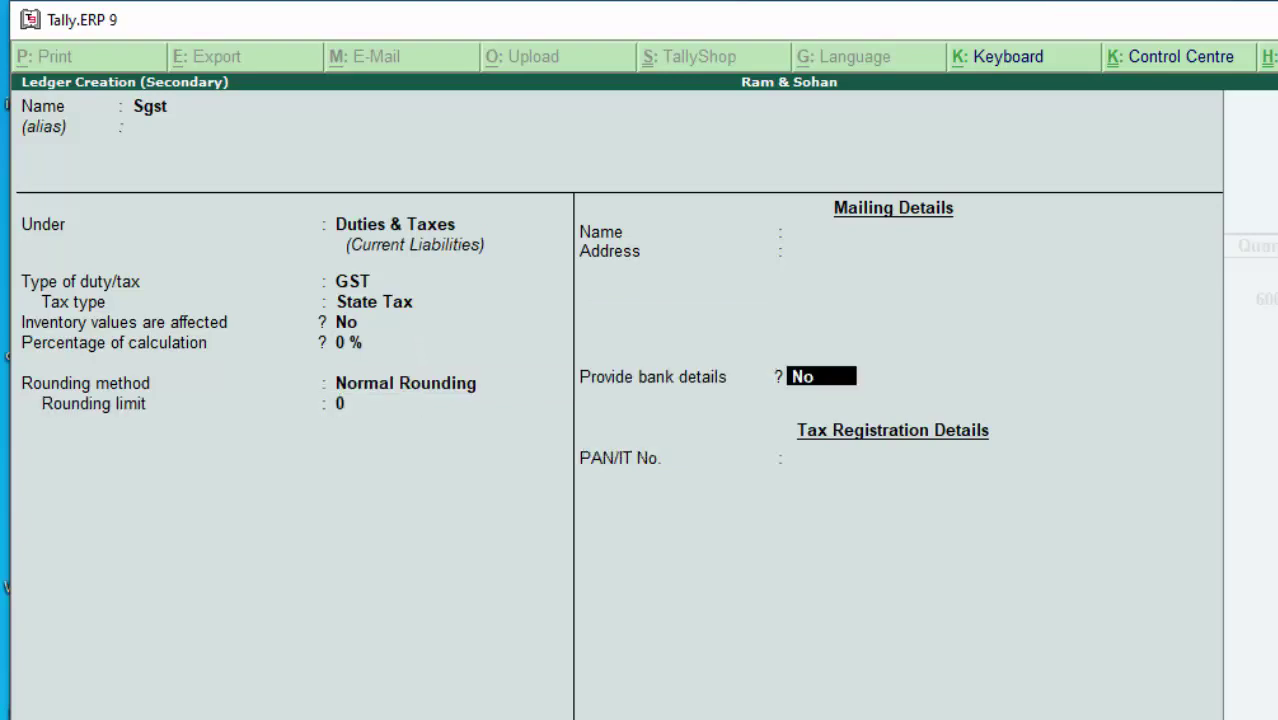
pyautogui.press('Return')
pyautogui.press('Return')
pyautogui.press('Return')
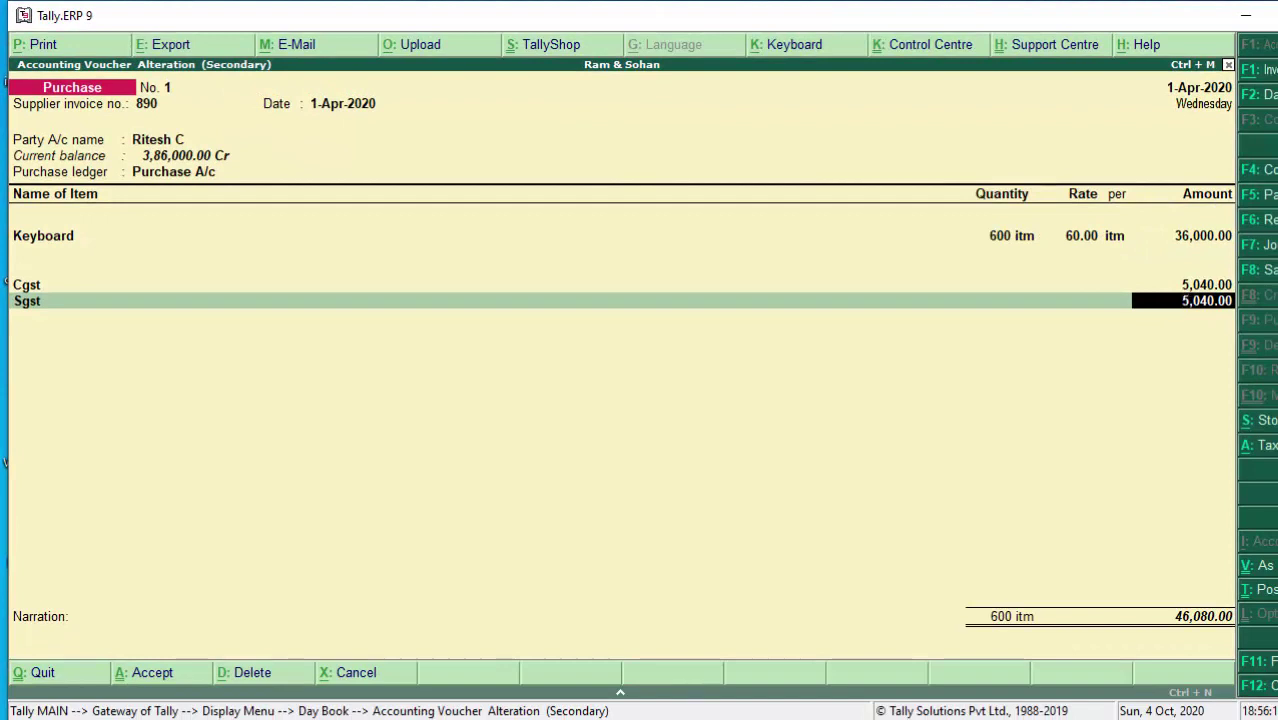
# Accept the Sgst amount of 5,040.00 and the 46,080.00 total, then save purchase voucher 1.
pyautogui.press('Return')
pyautogui.press('Return')
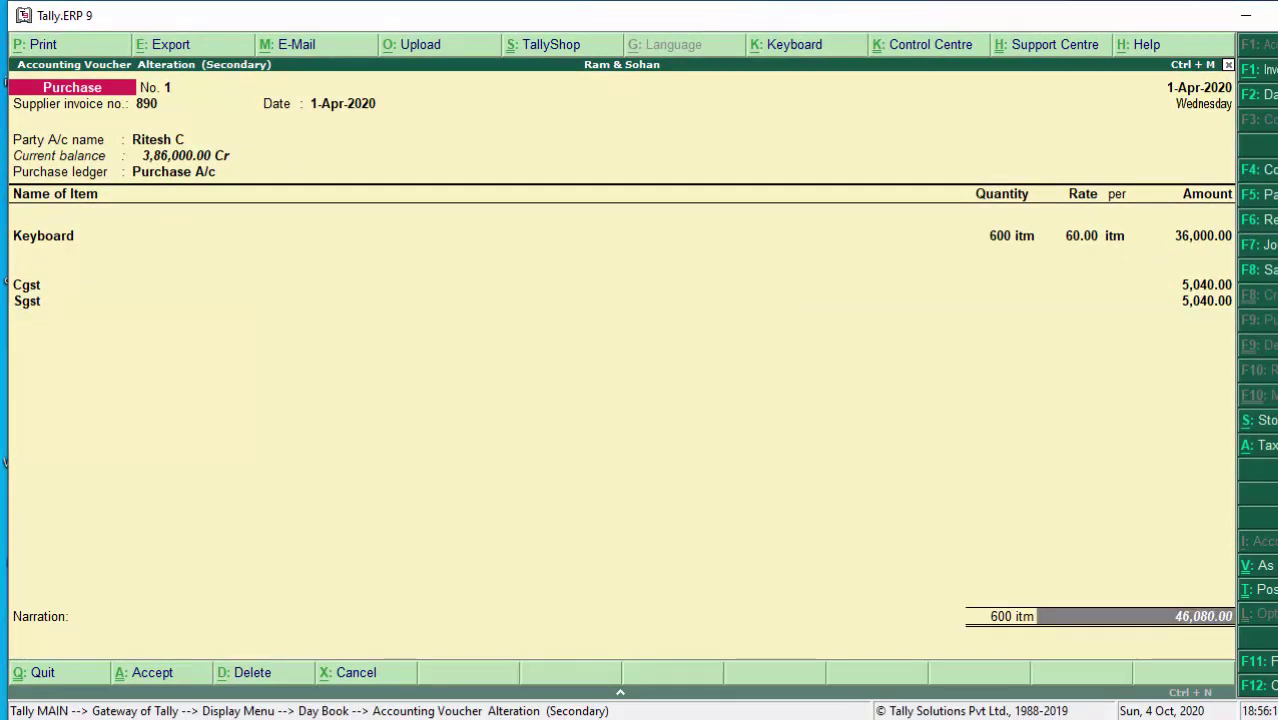
pyautogui.press('Return')
pyautogui.press('Return')
pyautogui.press('Return')
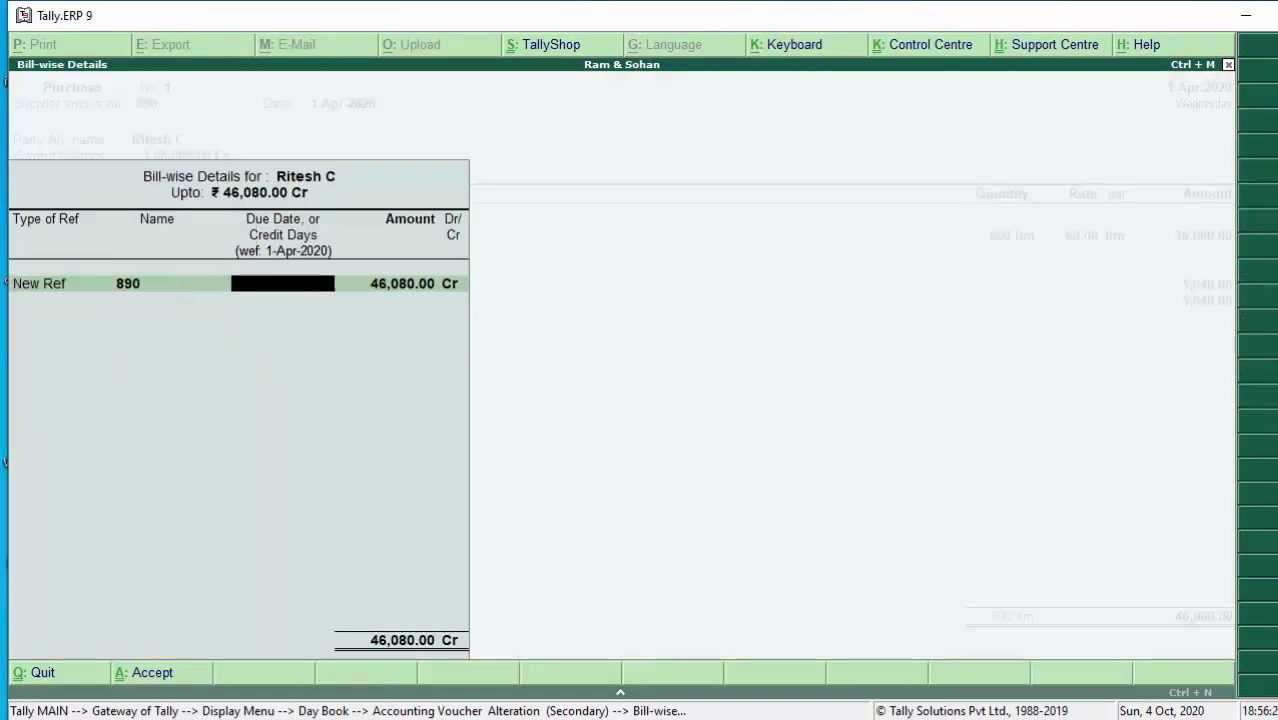
pyautogui.press('Return')
pyautogui.press('Return')
pyautogui.press('Return')
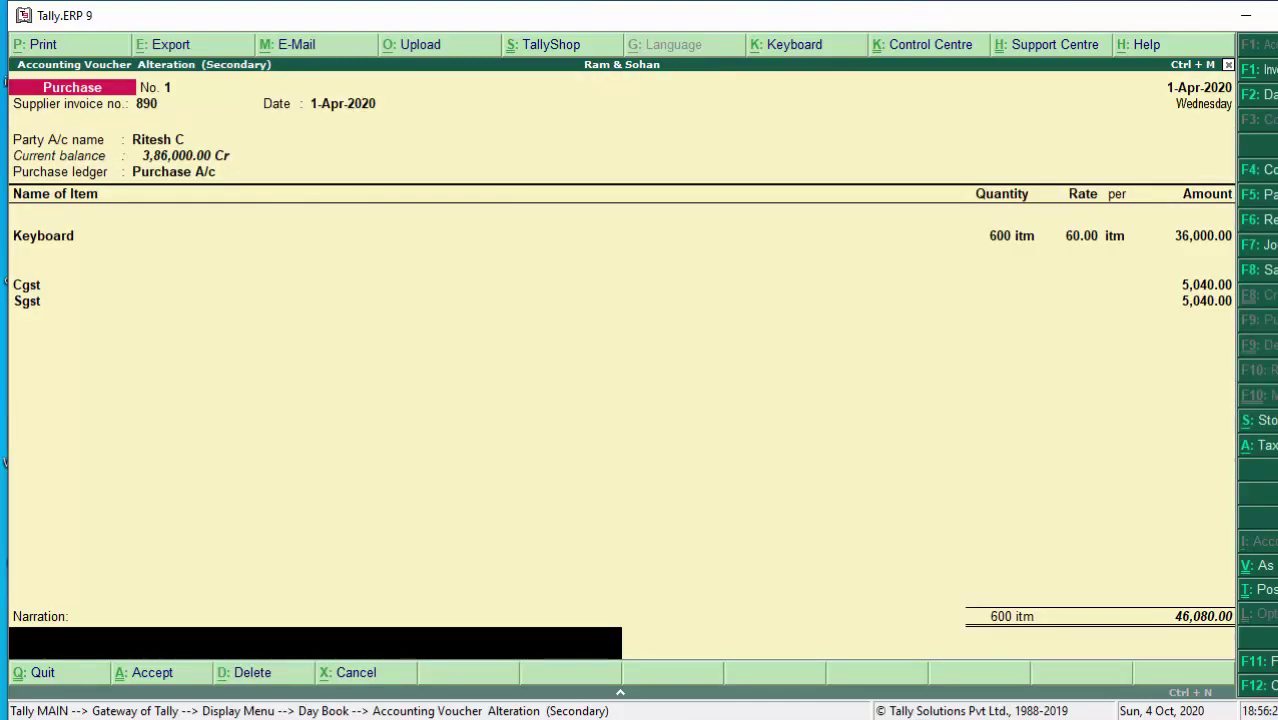
pyautogui.press('Return')
pyautogui.press('Return')
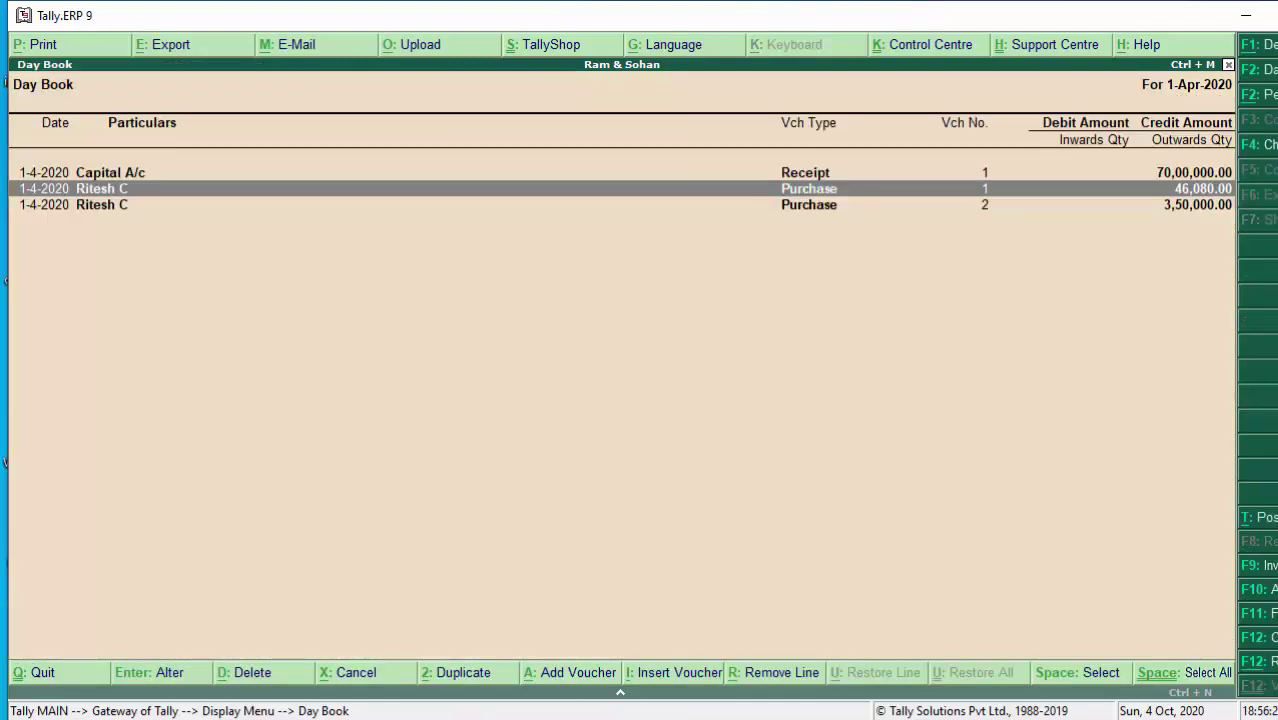
# Open purchase voucher No. 2 for alteration and advance past the party details and item line.
pyautogui.press('Down')
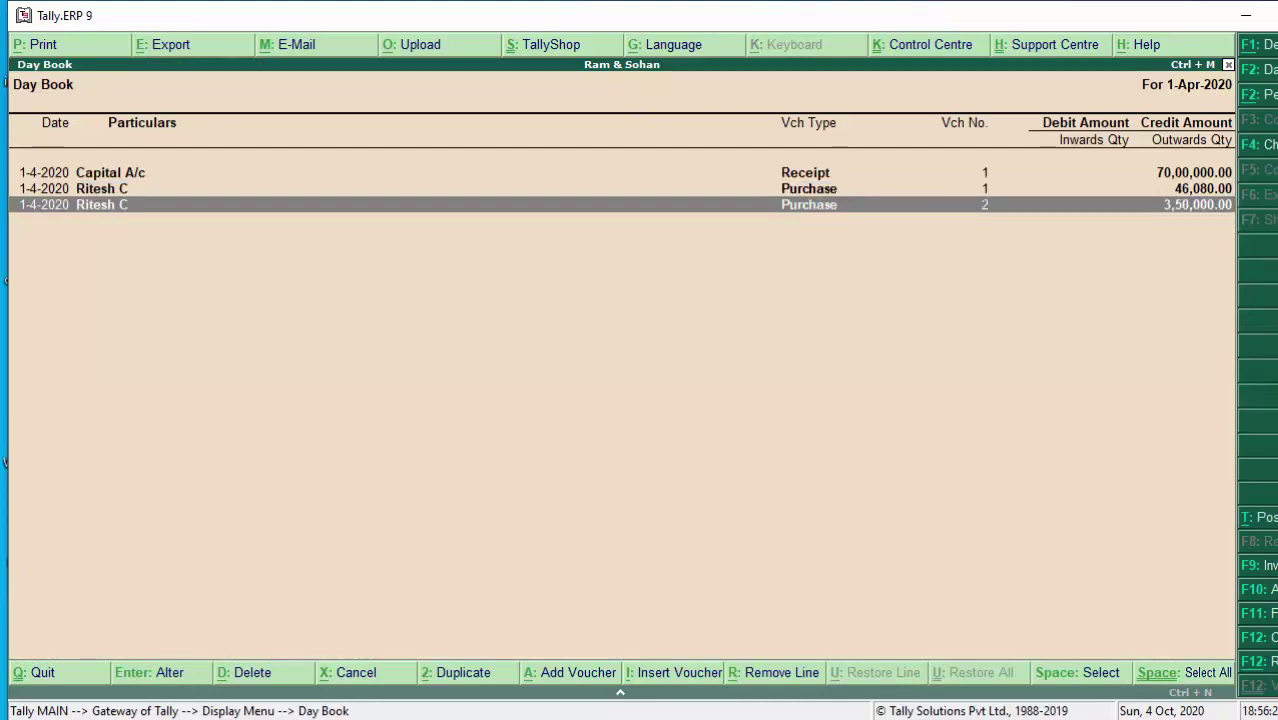
pyautogui.press('Return')
pyautogui.press('Return')
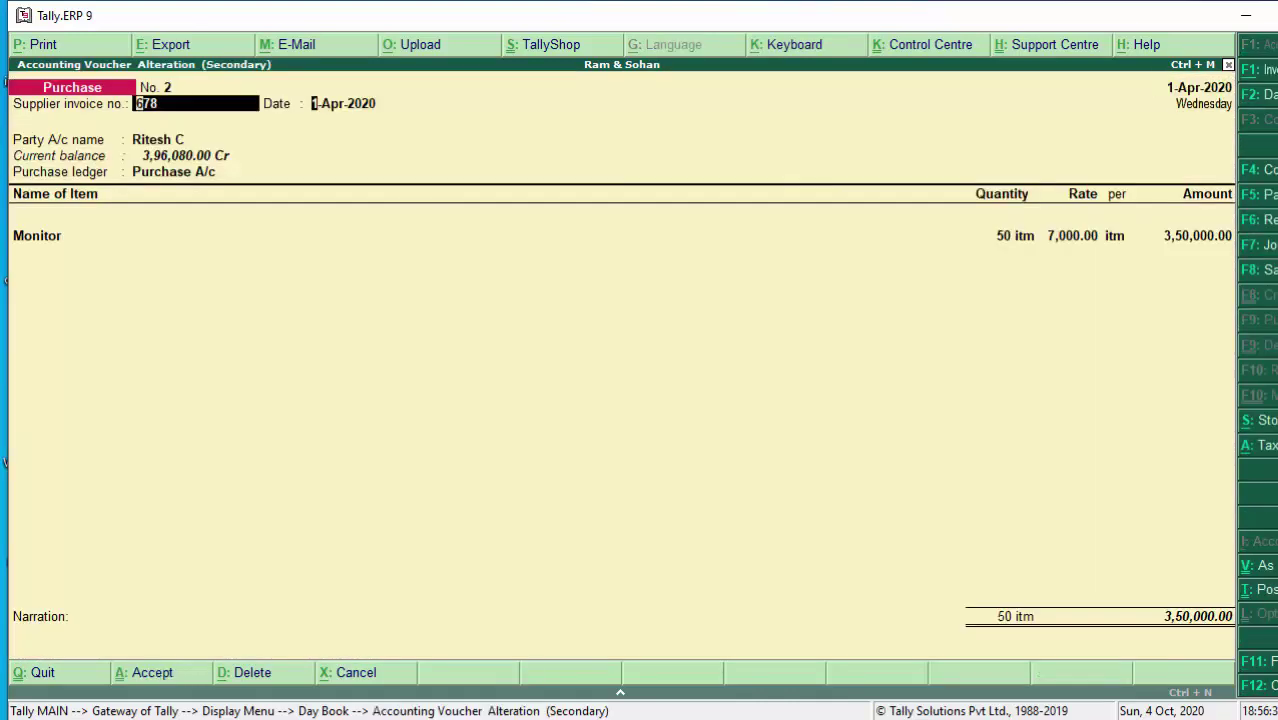
pyautogui.press('Return')
pyautogui.press('Return')
pyautogui.press('Return')
pyautogui.press('Return')
pyautogui.press('Return')
pyautogui.press('Return')
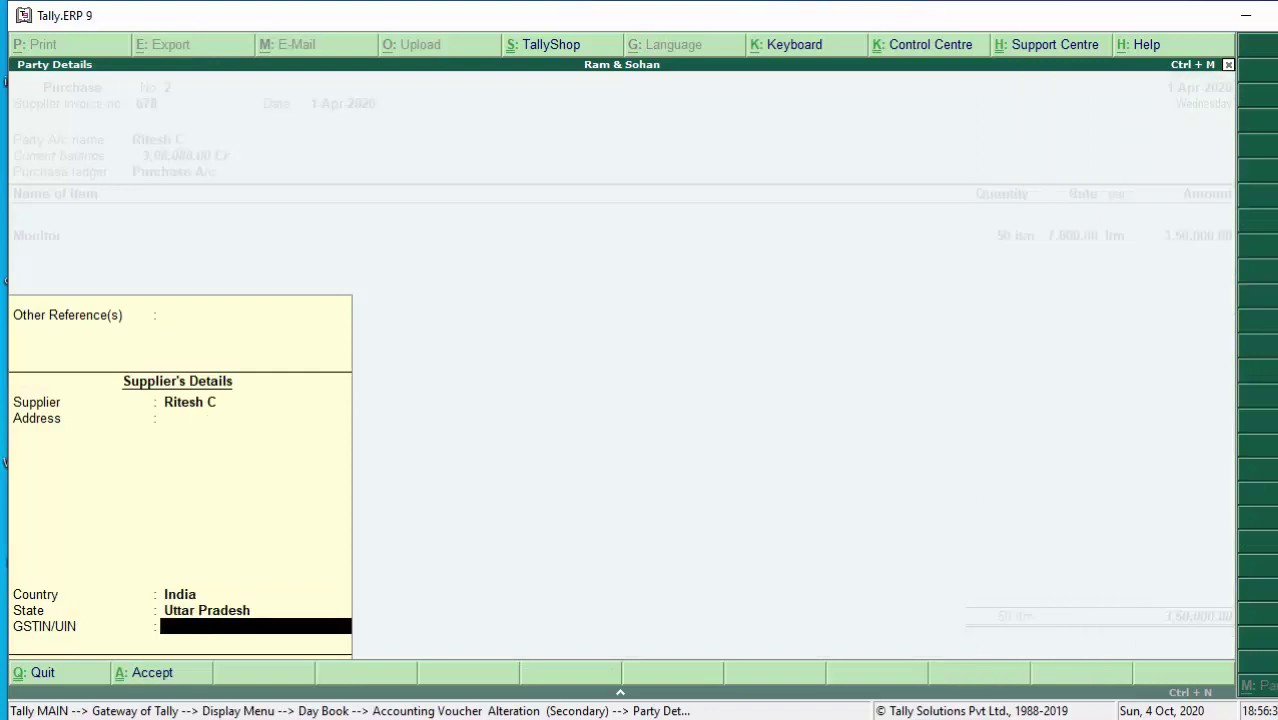
pyautogui.press('Return')
pyautogui.press('Return')
pyautogui.press('Return')
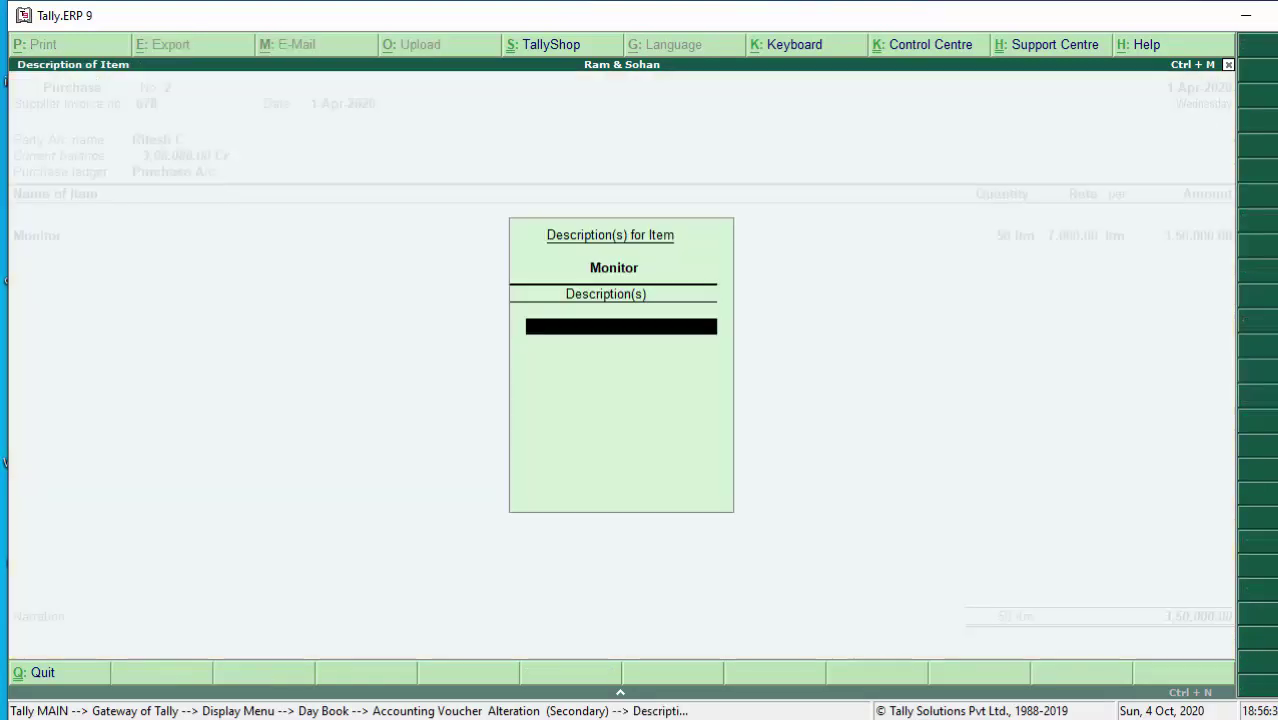
pyautogui.press('Return')
pyautogui.press('Return')
pyautogui.press('Return')
pyautogui.press('Return')
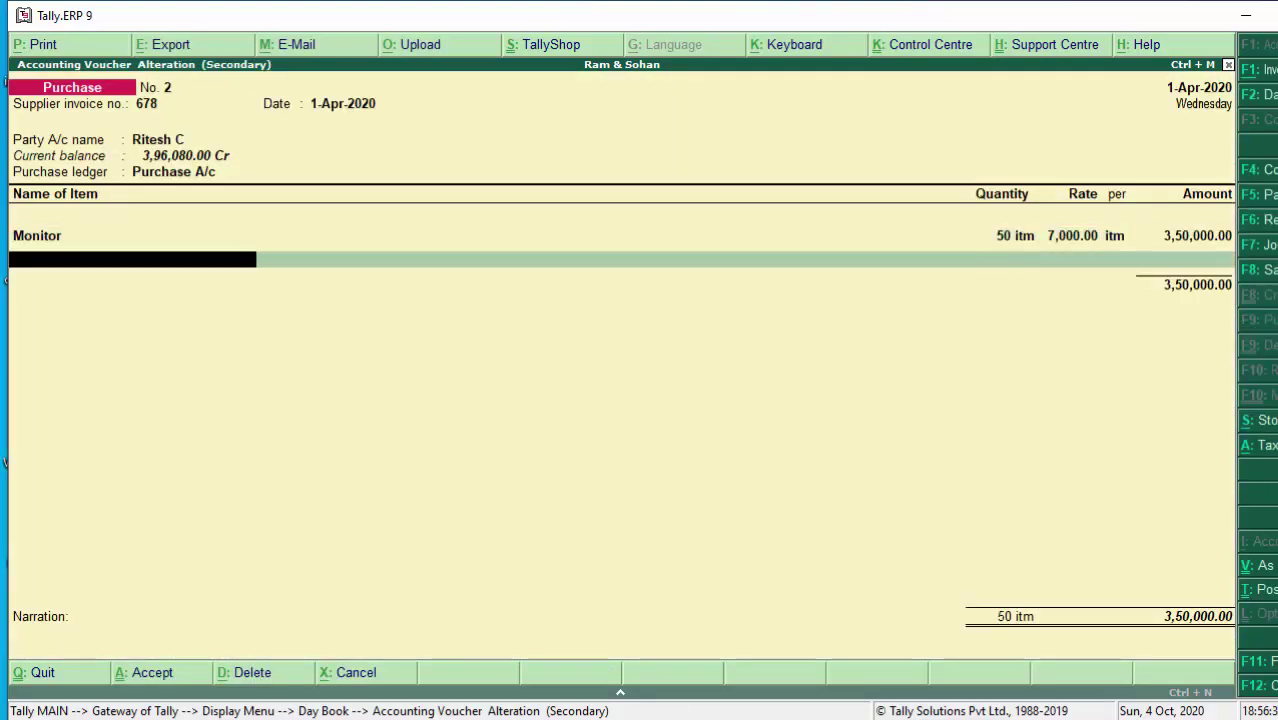
pyautogui.press('Return')
pyautogui.press('Return')
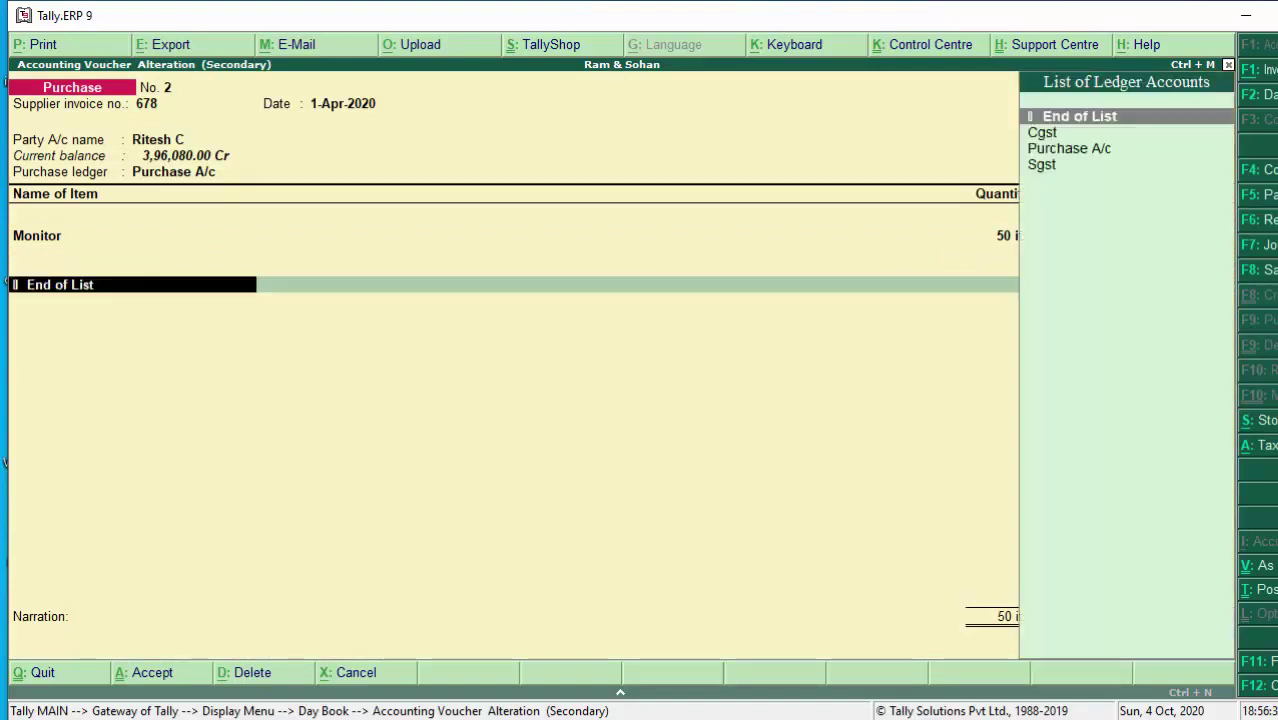
# Add Cgst and Sgst lines of 49,000.00 each and accept the 4,48,000.00 total.
pyautogui.press('Down')
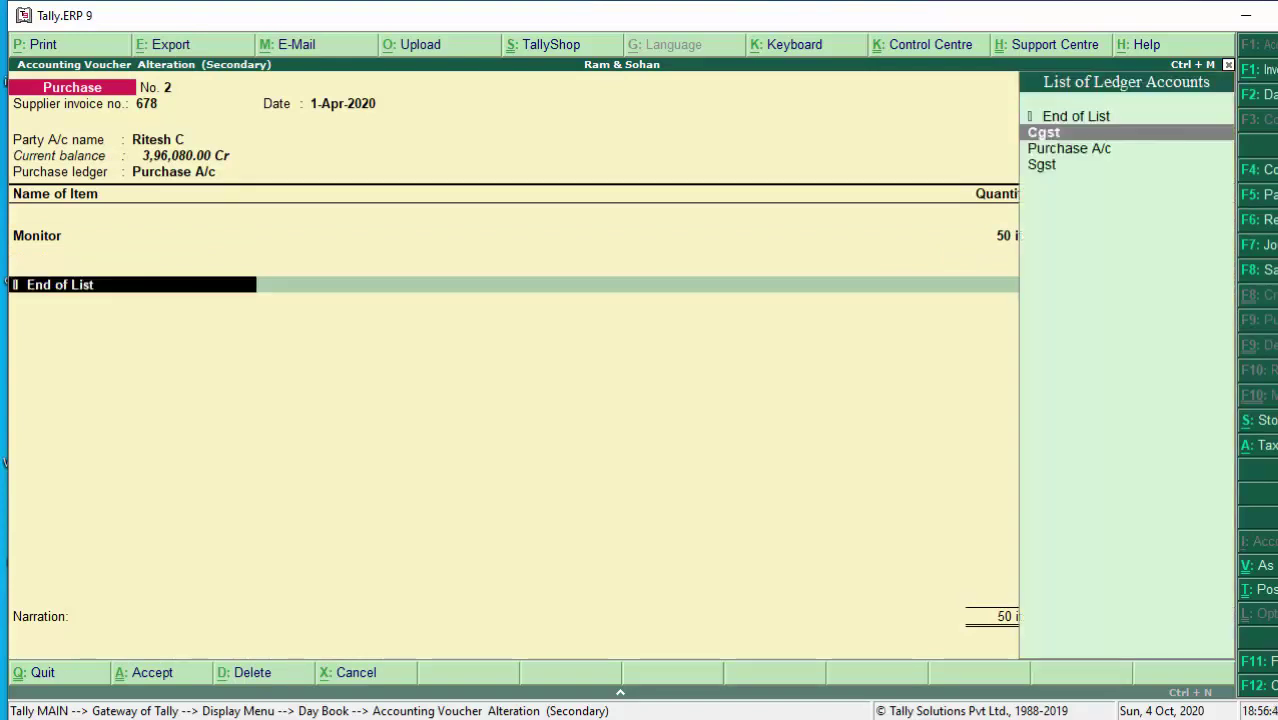
pyautogui.press('Return')
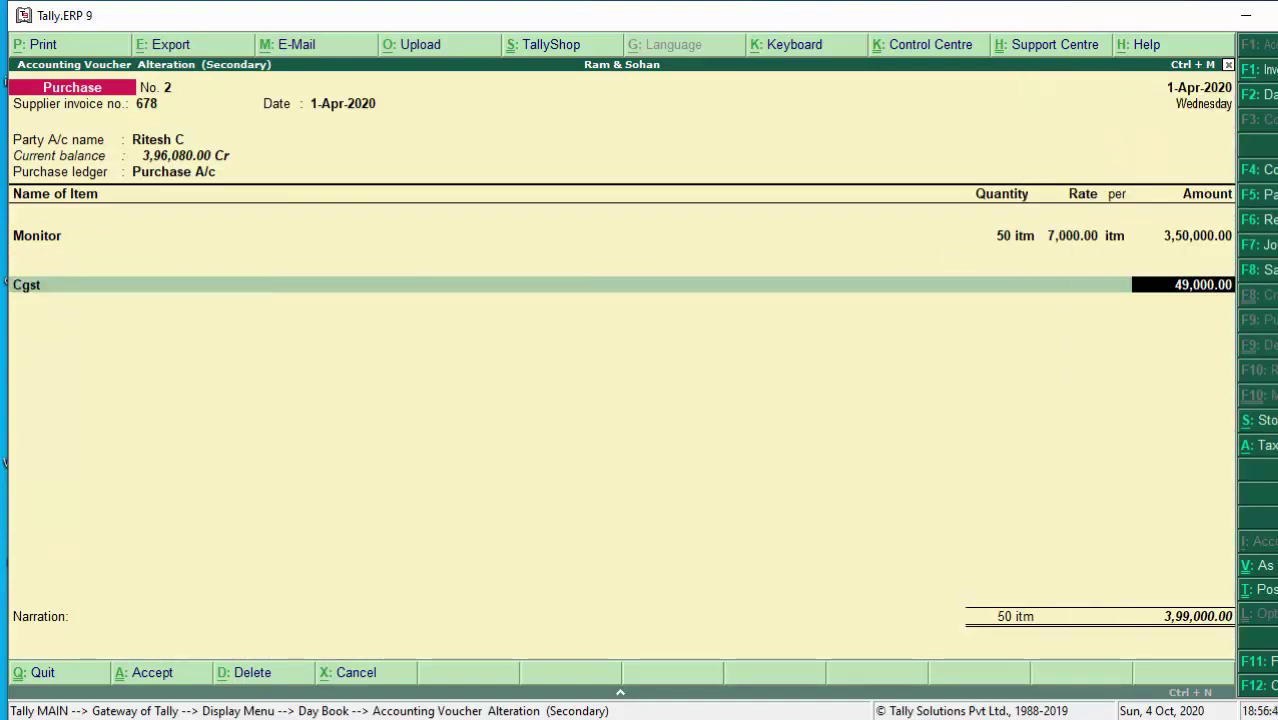
pyautogui.press('Return')
pyautogui.write('S')
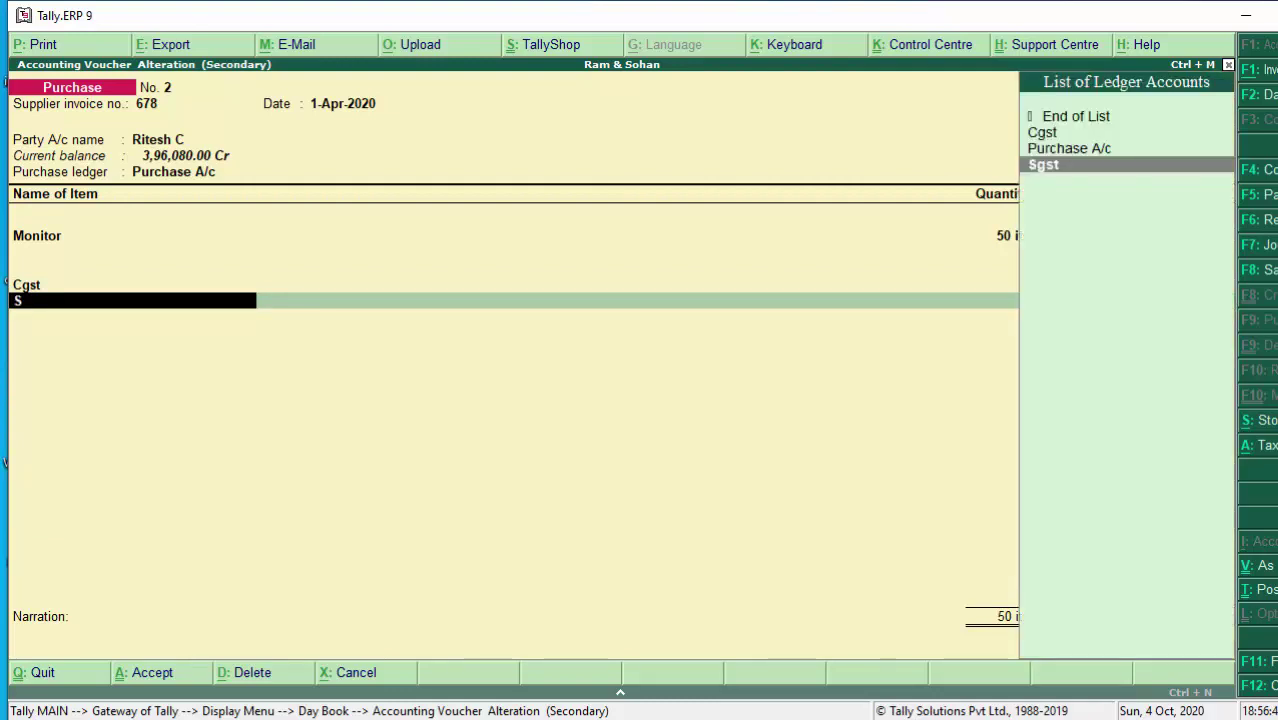
pyautogui.press('Return')
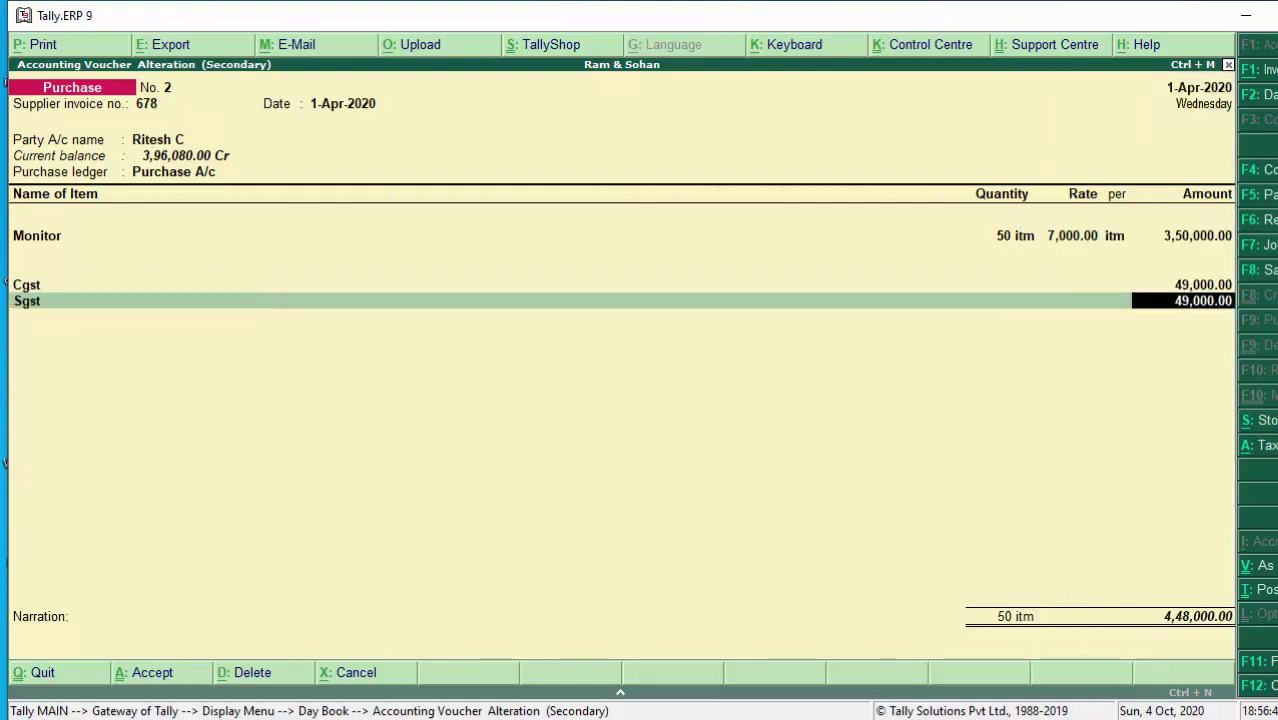
pyautogui.press('Return')
pyautogui.press('Return')
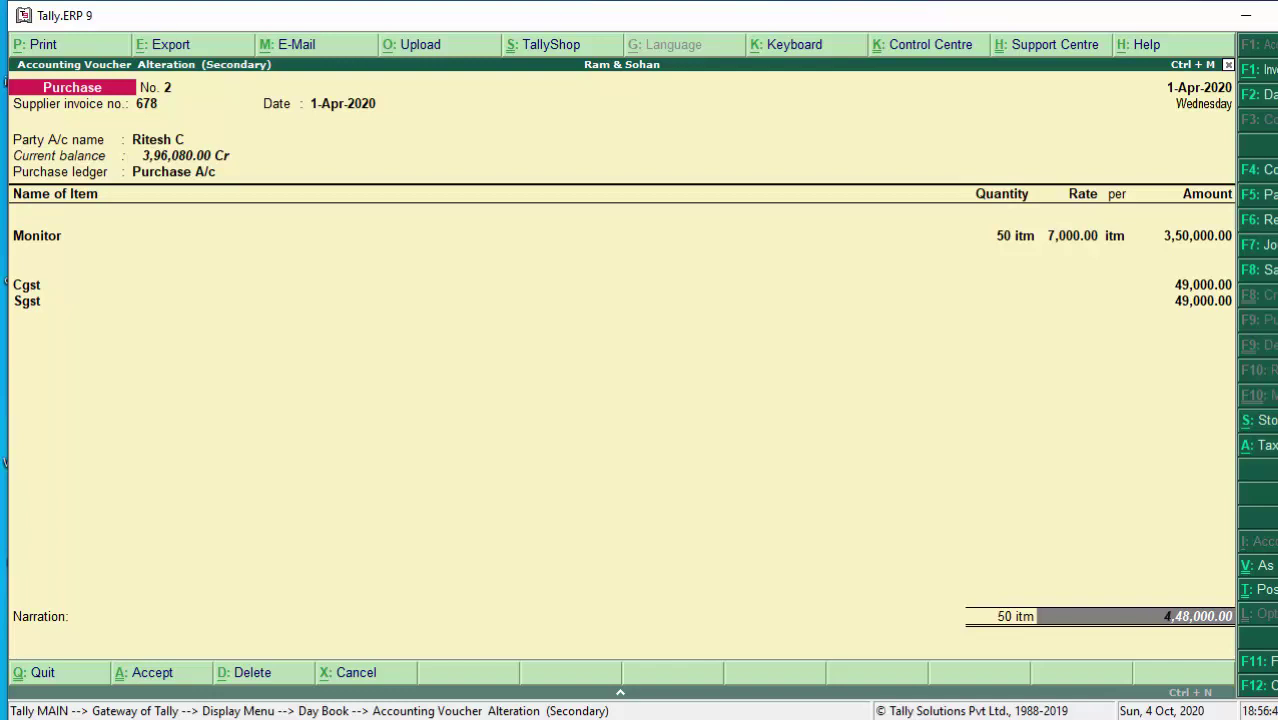
pyautogui.press('Return')
pyautogui.press('Return')
pyautogui.press('Return')
pyautogui.press('Return')
pyautogui.press('Return')
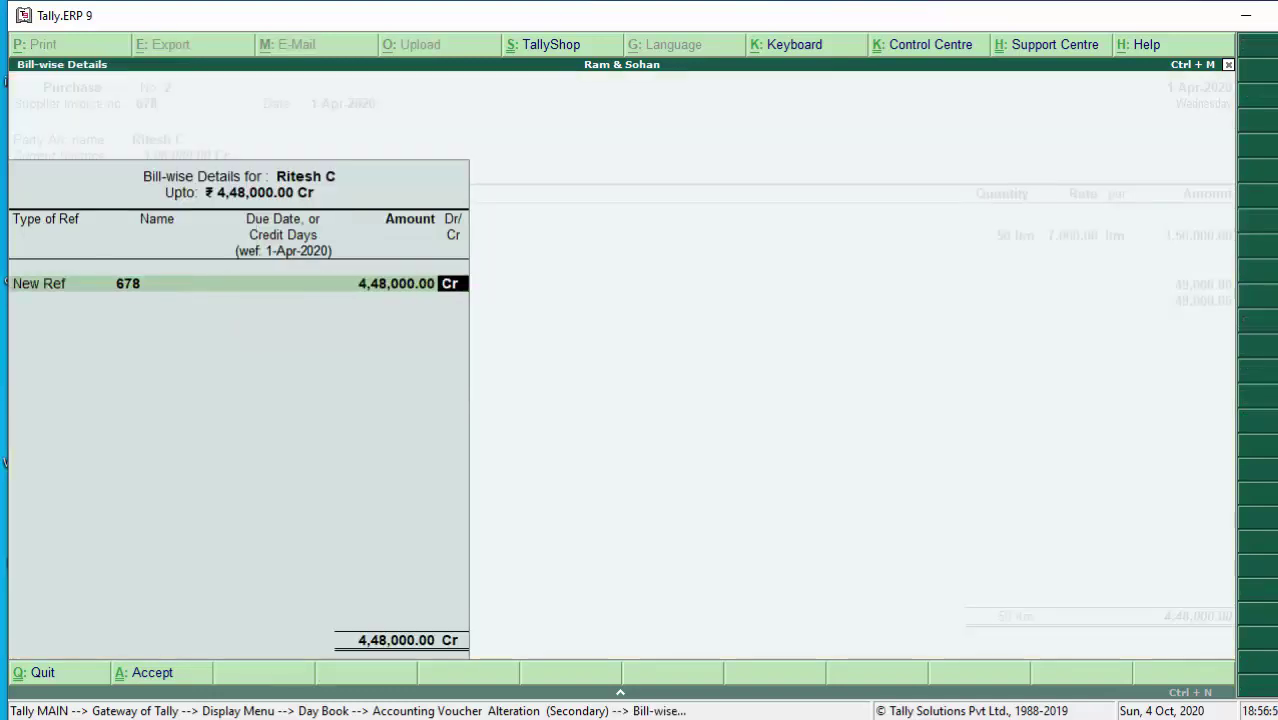
pyautogui.press('Return')
pyautogui.press('Return')
pyautogui.press('Return')
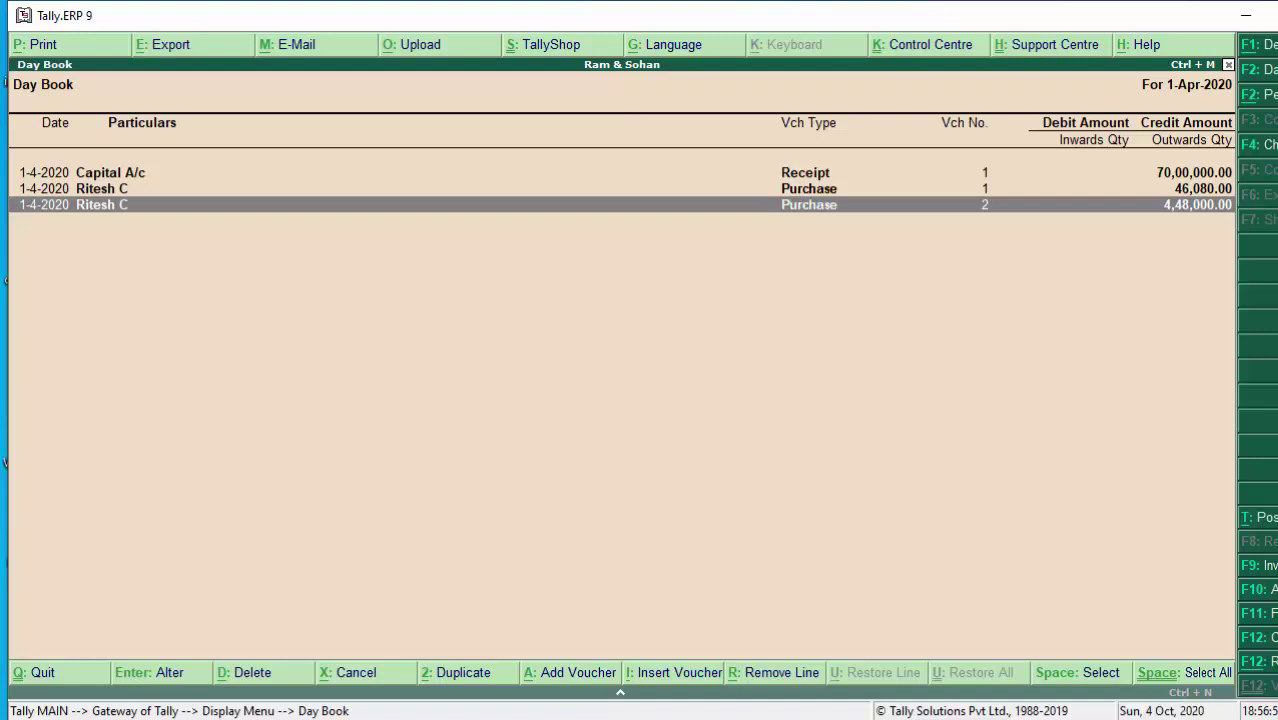
pyautogui.press('Escape')
pyautogui.press('Escape')
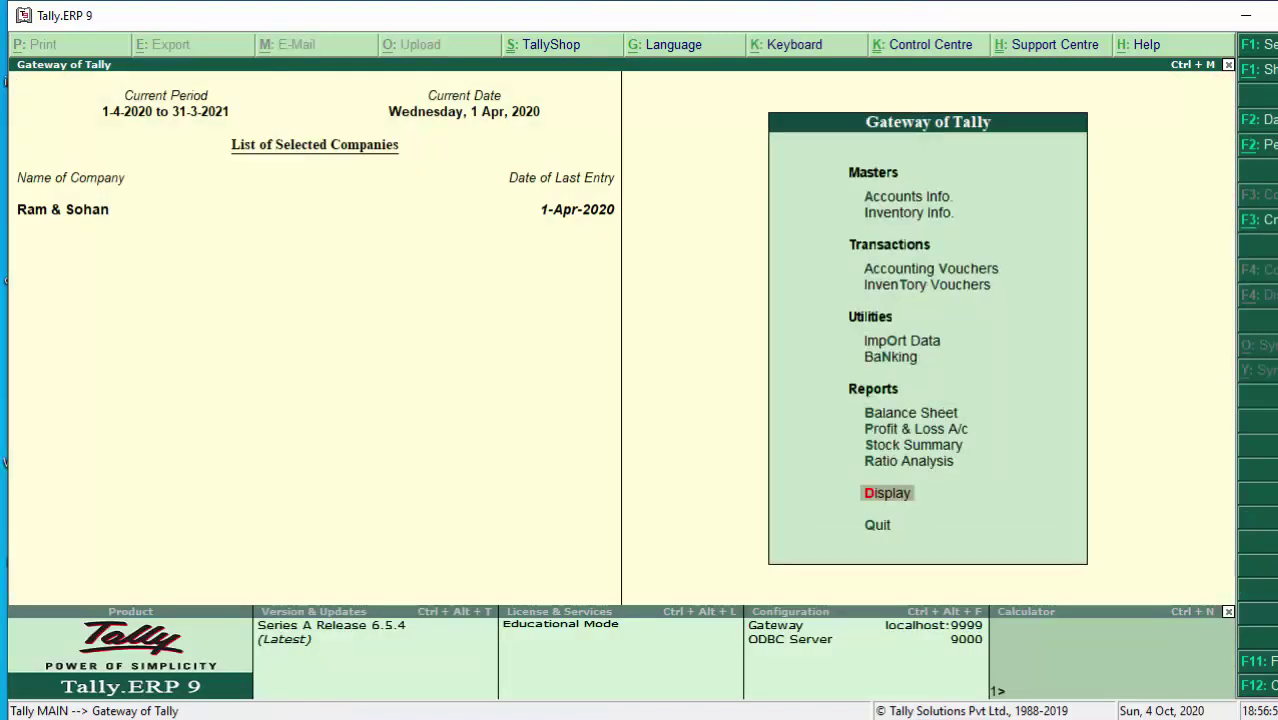
pyautogui.press('v')
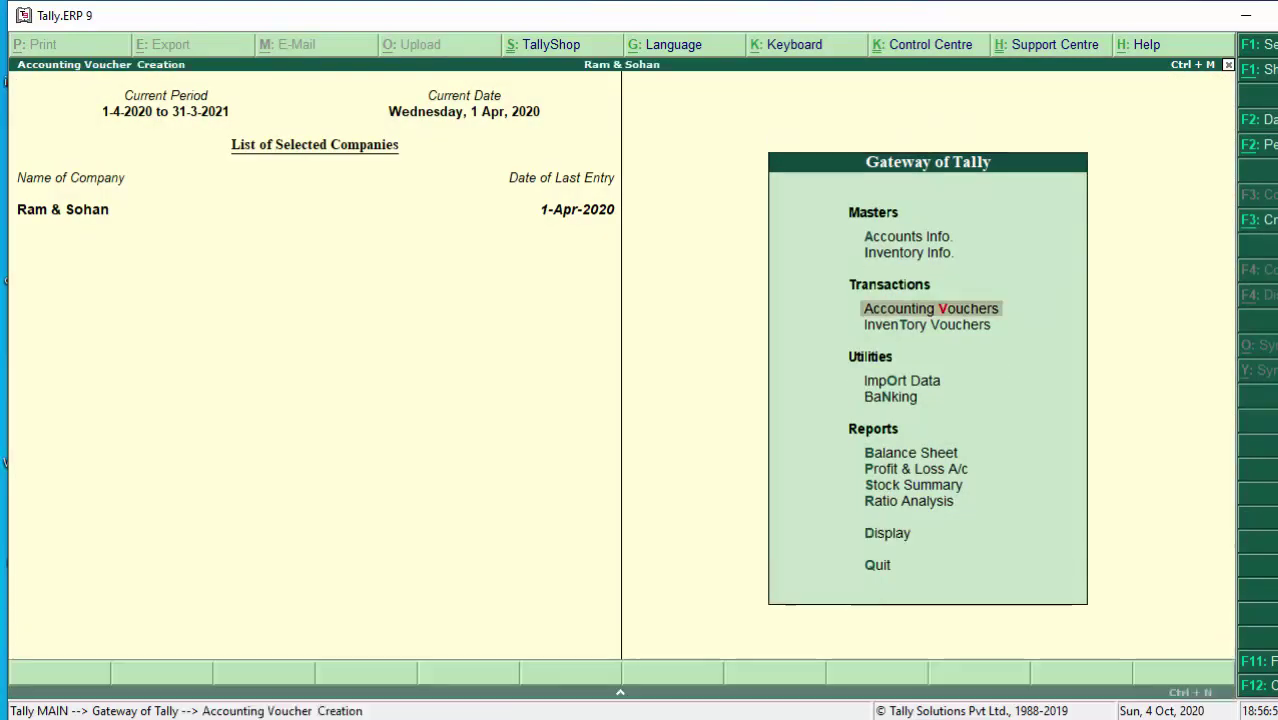
pyautogui.press('F5')
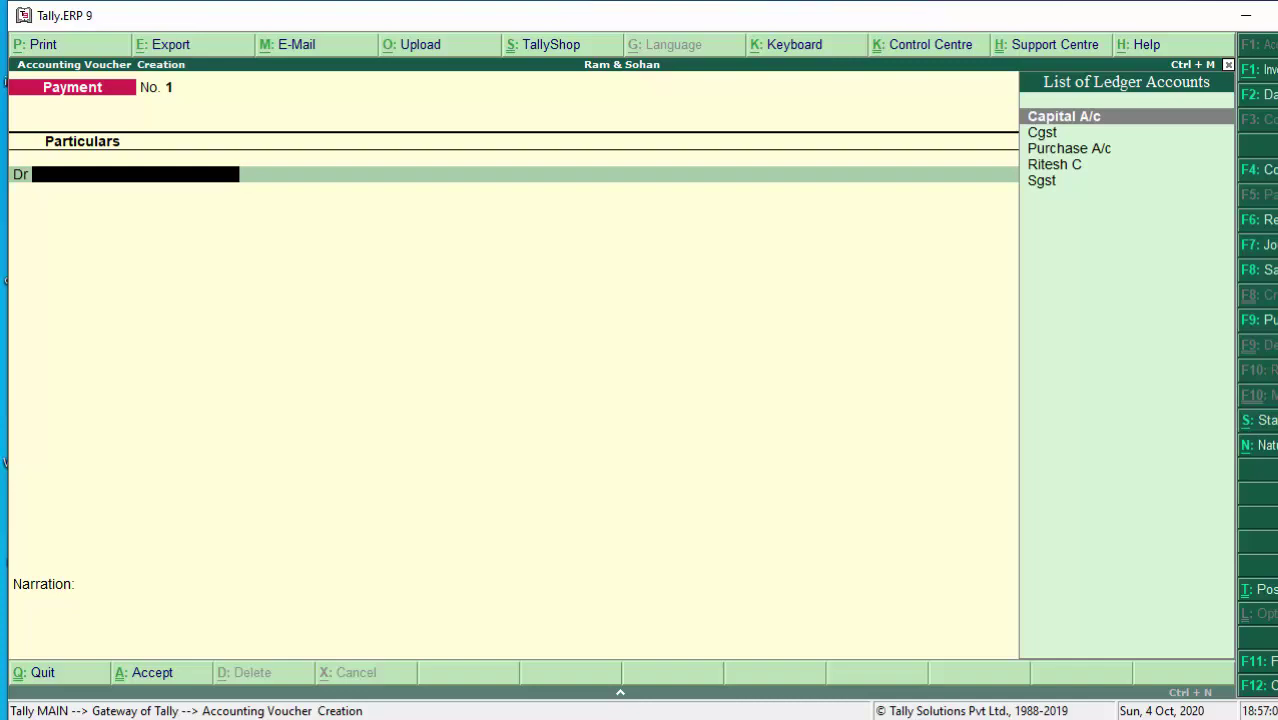
pyautogui.press('Down')
pyautogui.press('Down')
pyautogui.press('Down')
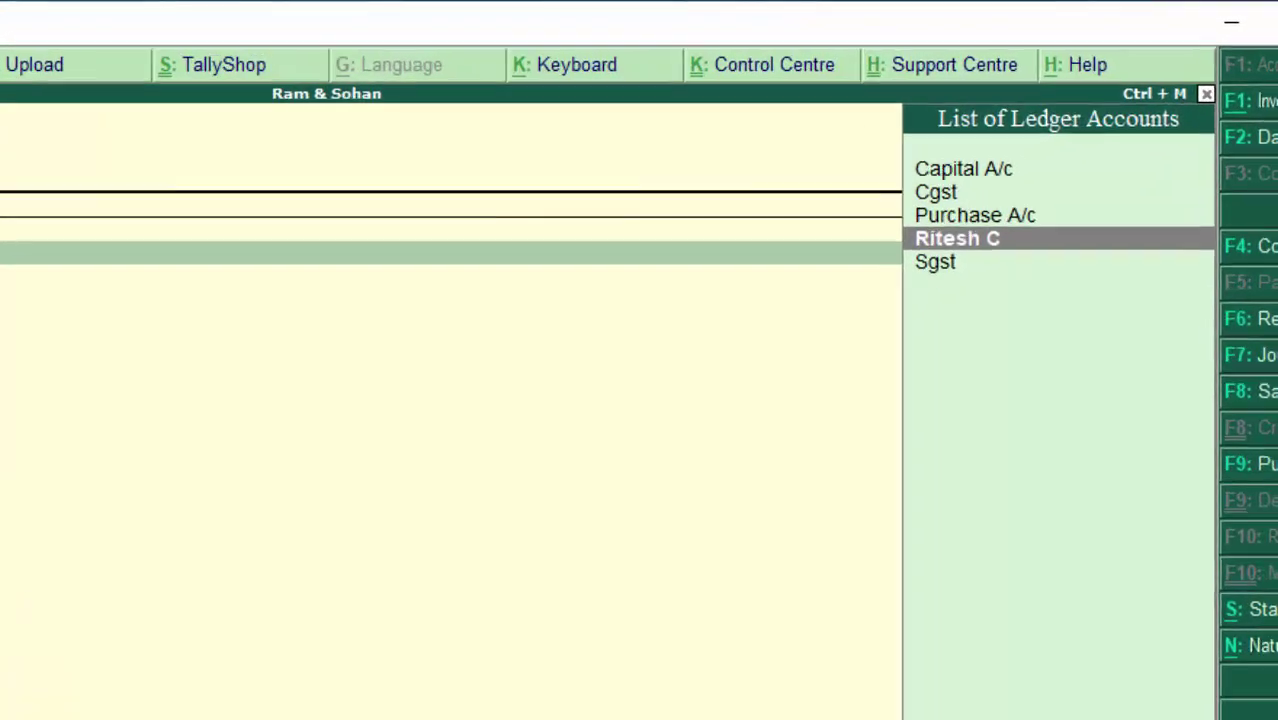
pyautogui.press('Return')
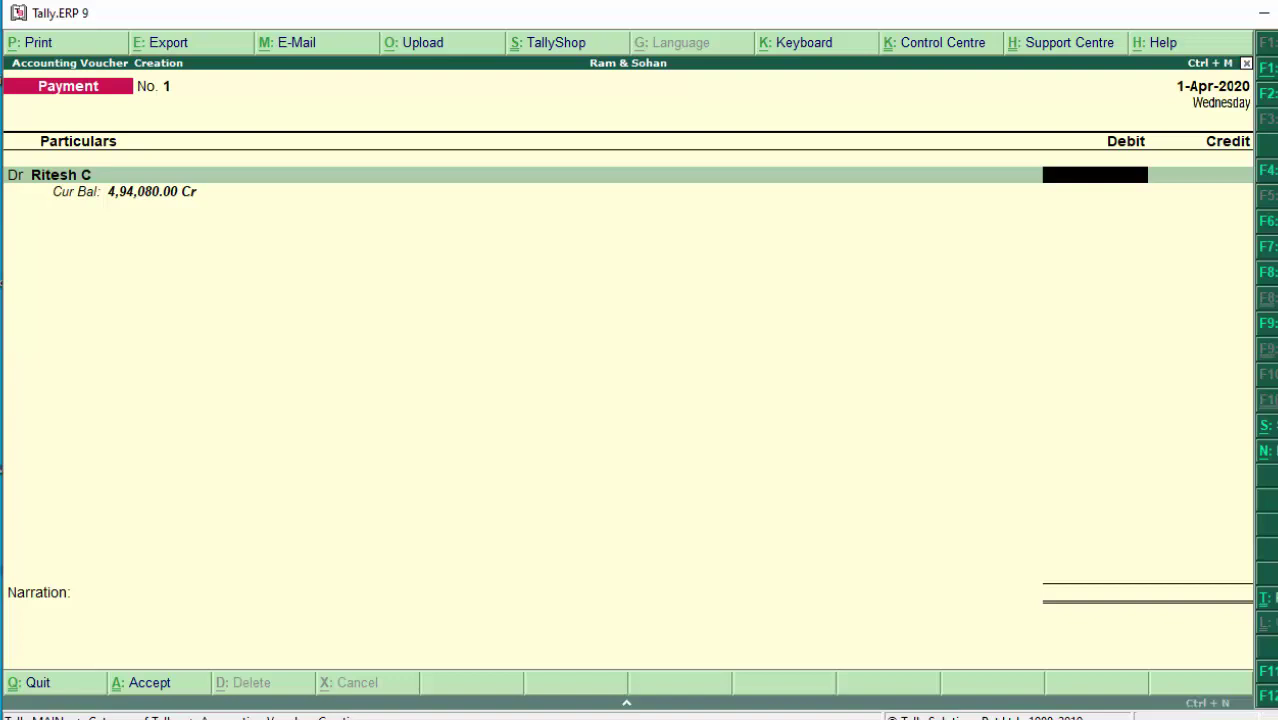
pyautogui.write('4')
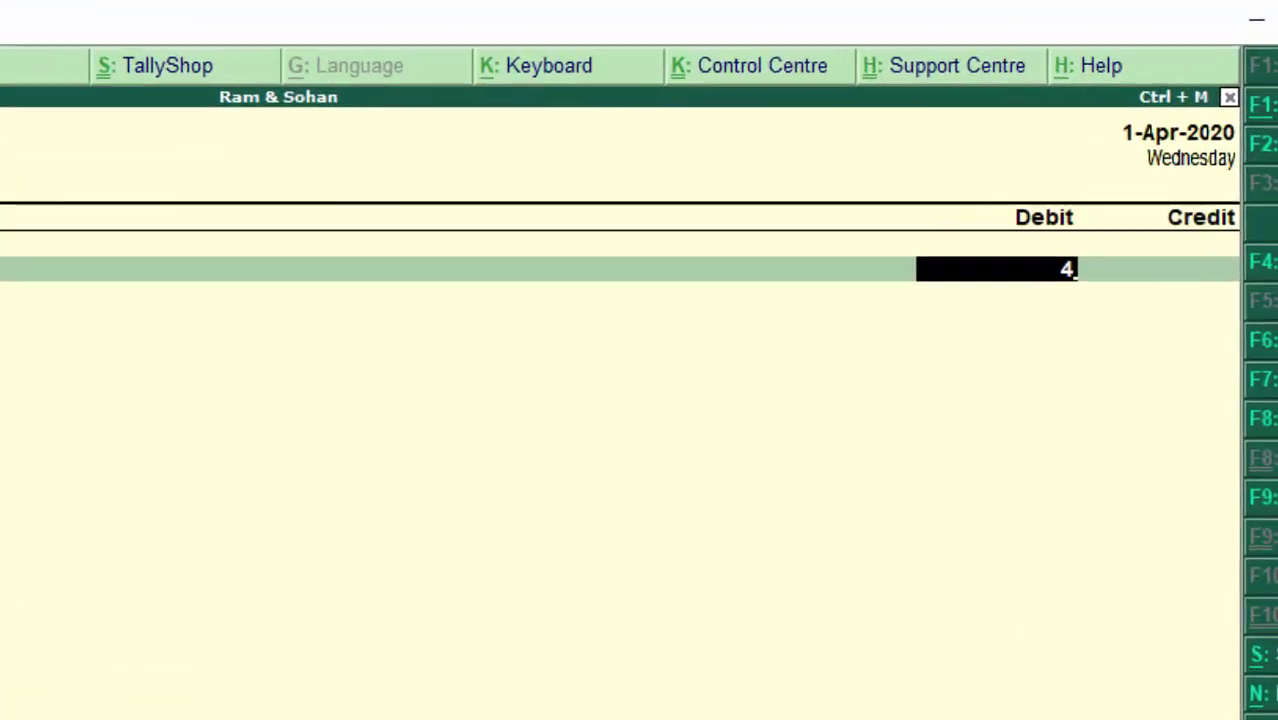
pyautogui.write('94080')
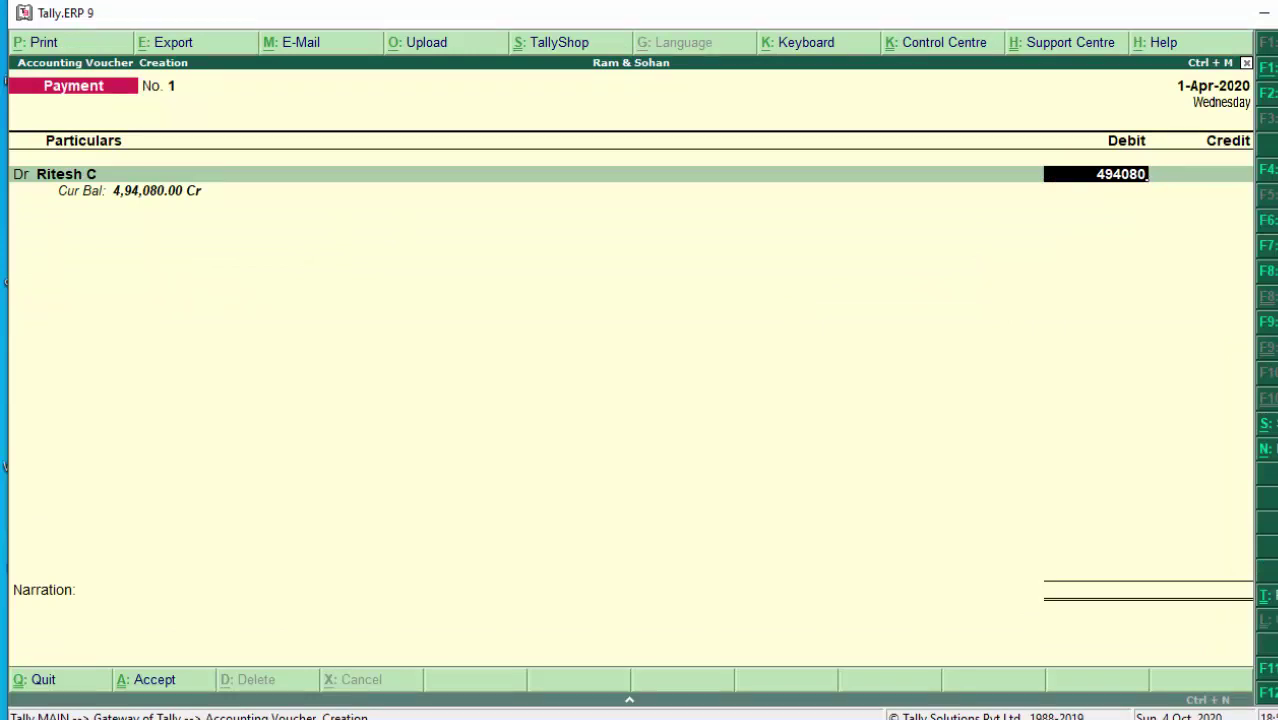
pyautogui.press('Return')
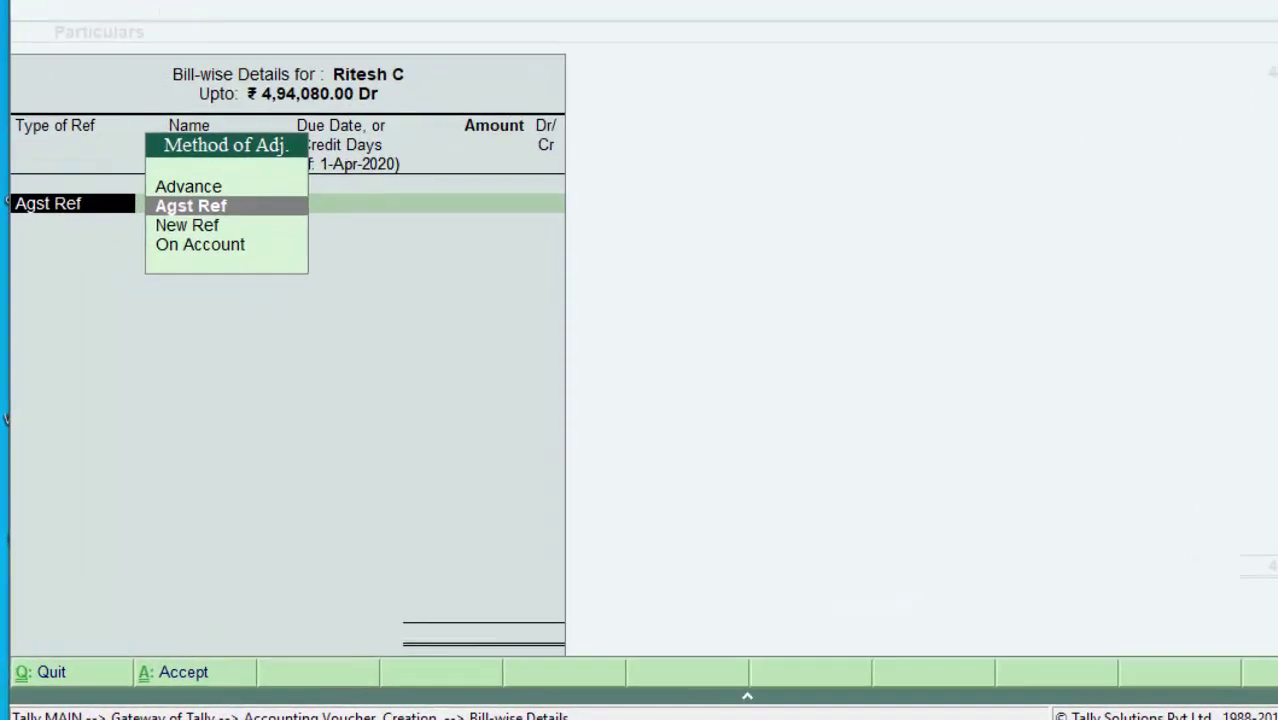
# Settle against bills 678 (4,48,000.00) and 890 (46,080.00), crediting Cash 4,94,080.00.
pyautogui.press('Return')
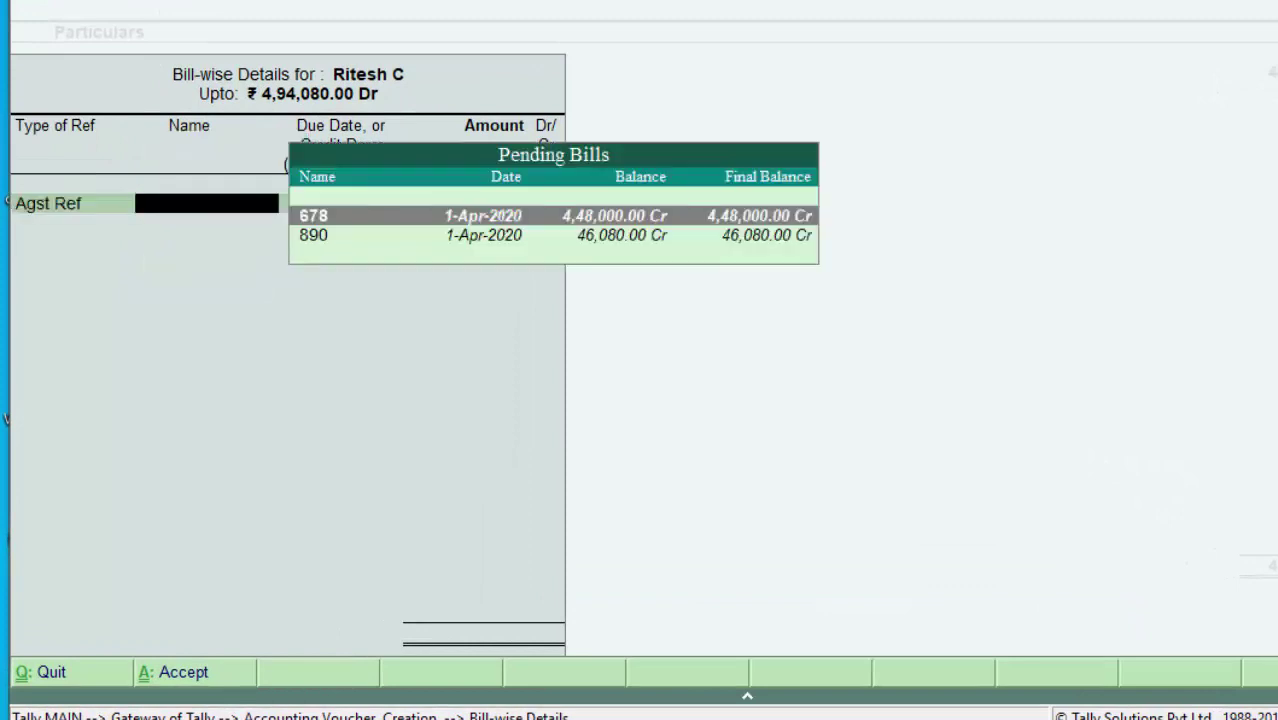
pyautogui.press('Return')
pyautogui.press('Return')
pyautogui.press('Return')
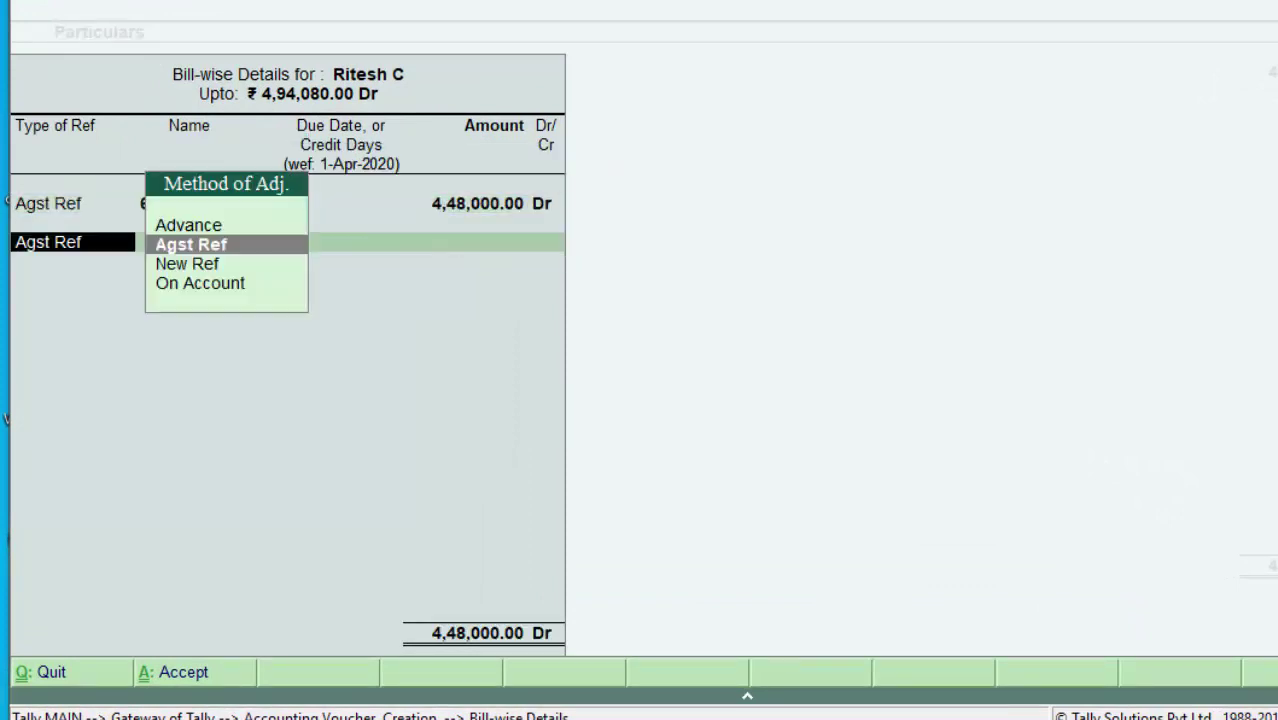
pyautogui.press('Return')
pyautogui.press('Return')
pyautogui.press('Return')
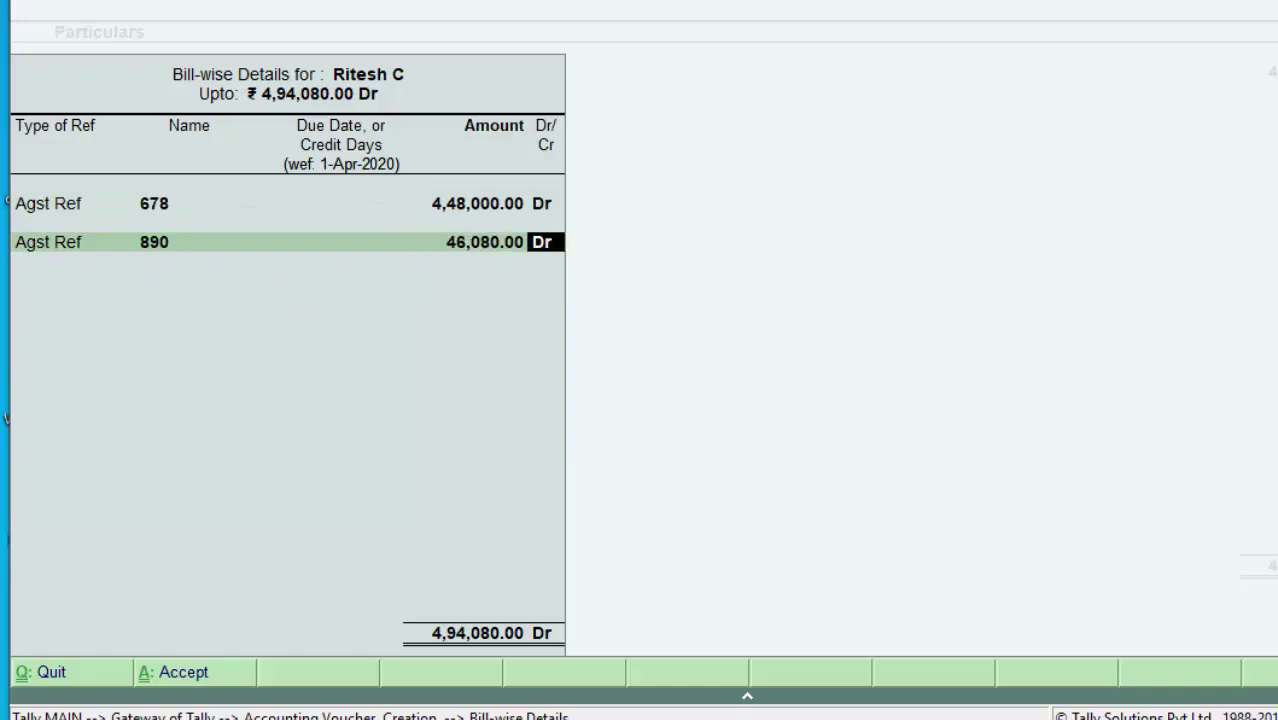
pyautogui.press('Return')
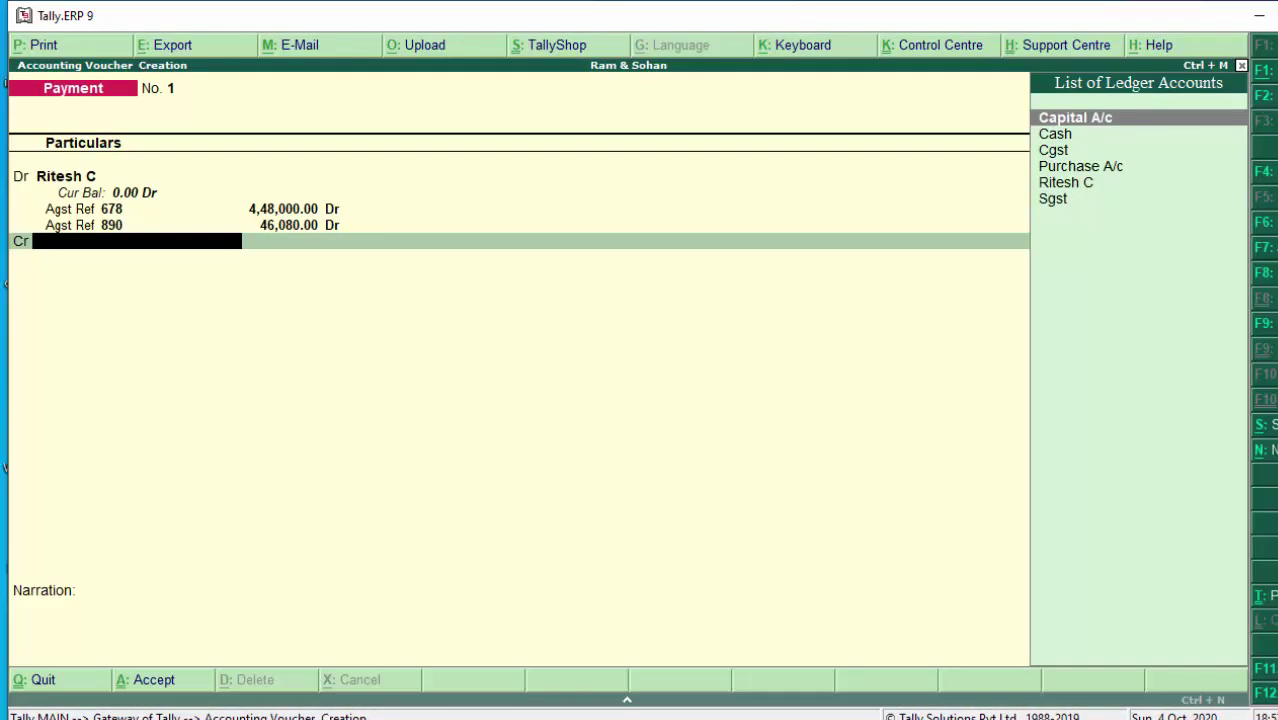
pyautogui.press('Down')
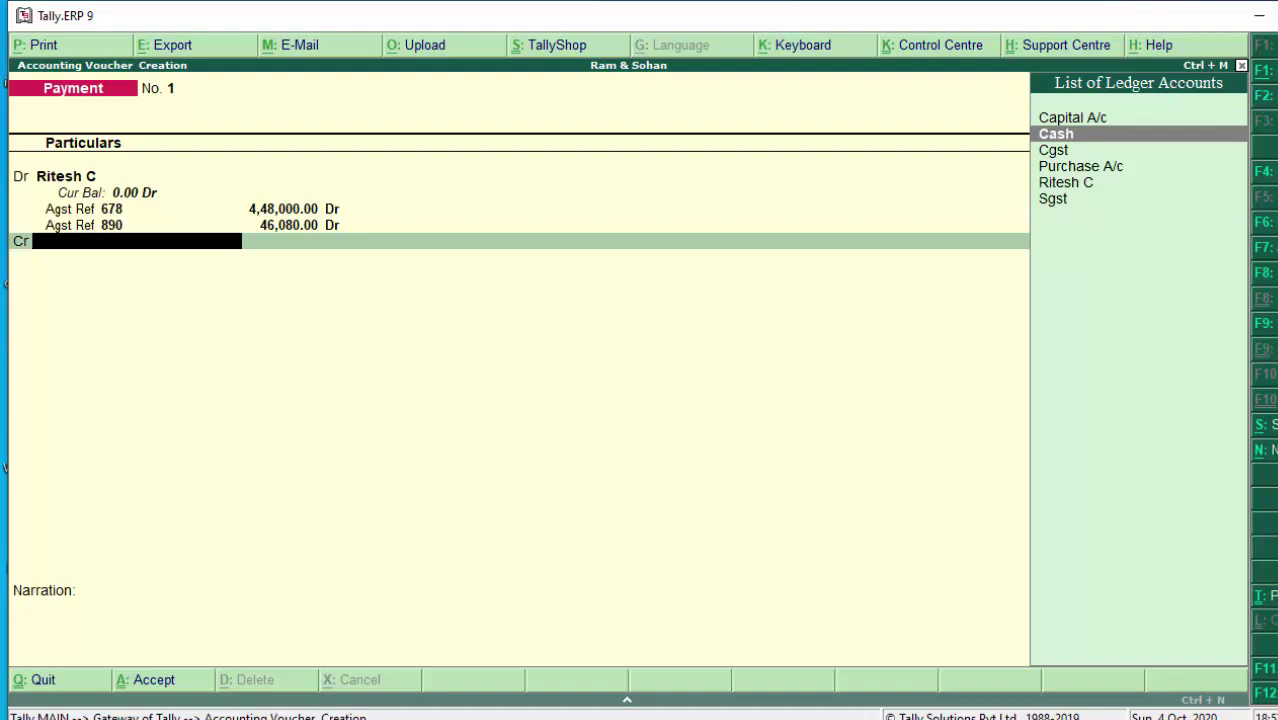
pyautogui.press('Return')
pyautogui.press('Return')
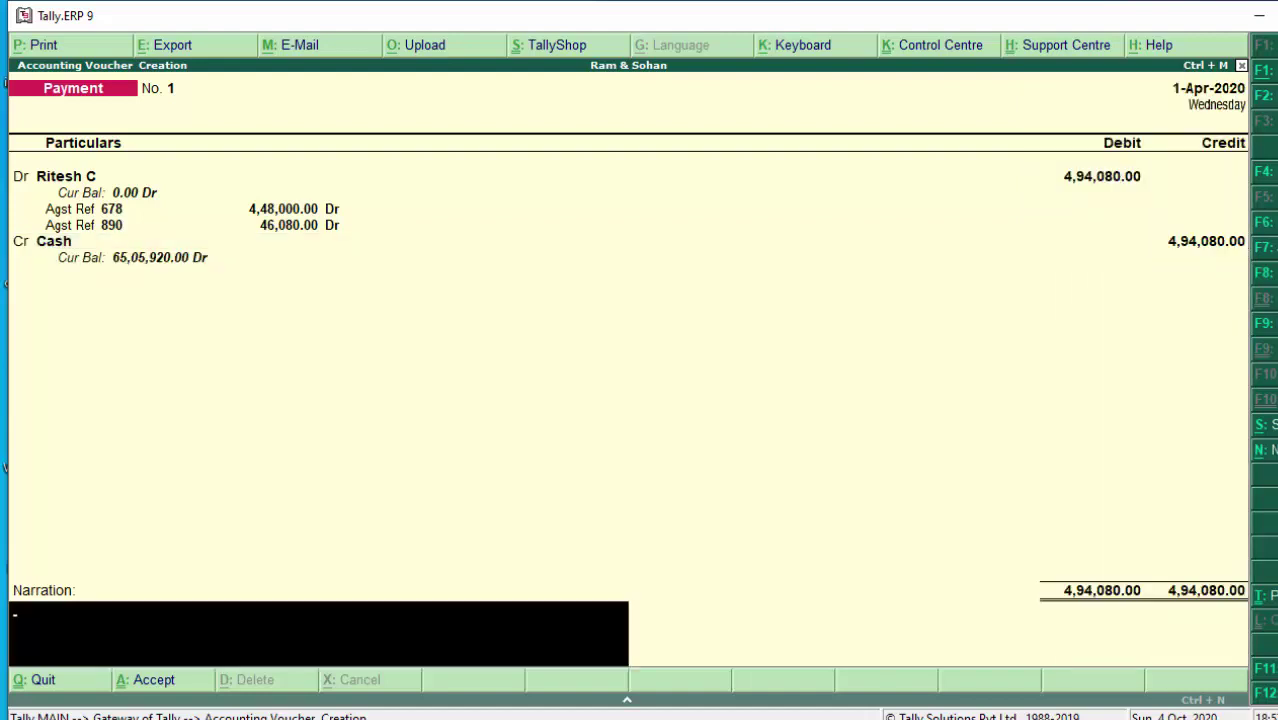
pyautogui.press('Return')
pyautogui.press('Return')
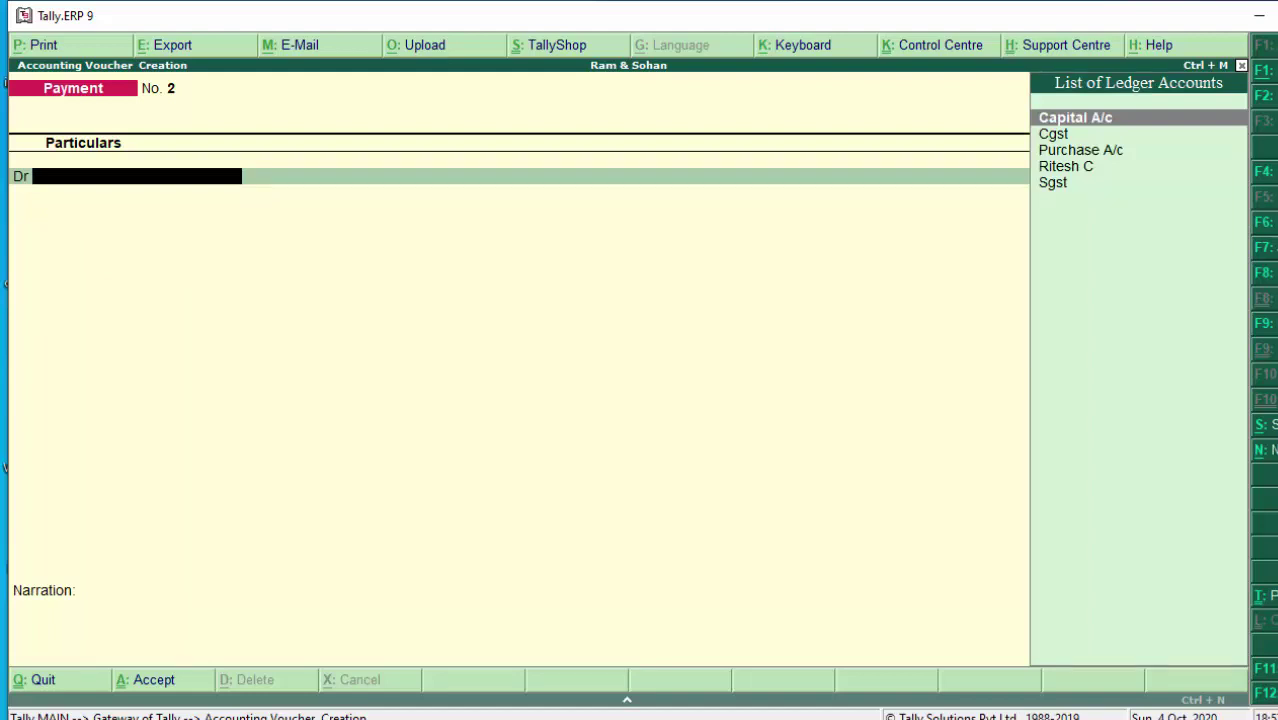
pyautogui.press('Down')
pyautogui.press('Down')
pyautogui.press('Down')
pyautogui.press('Return')
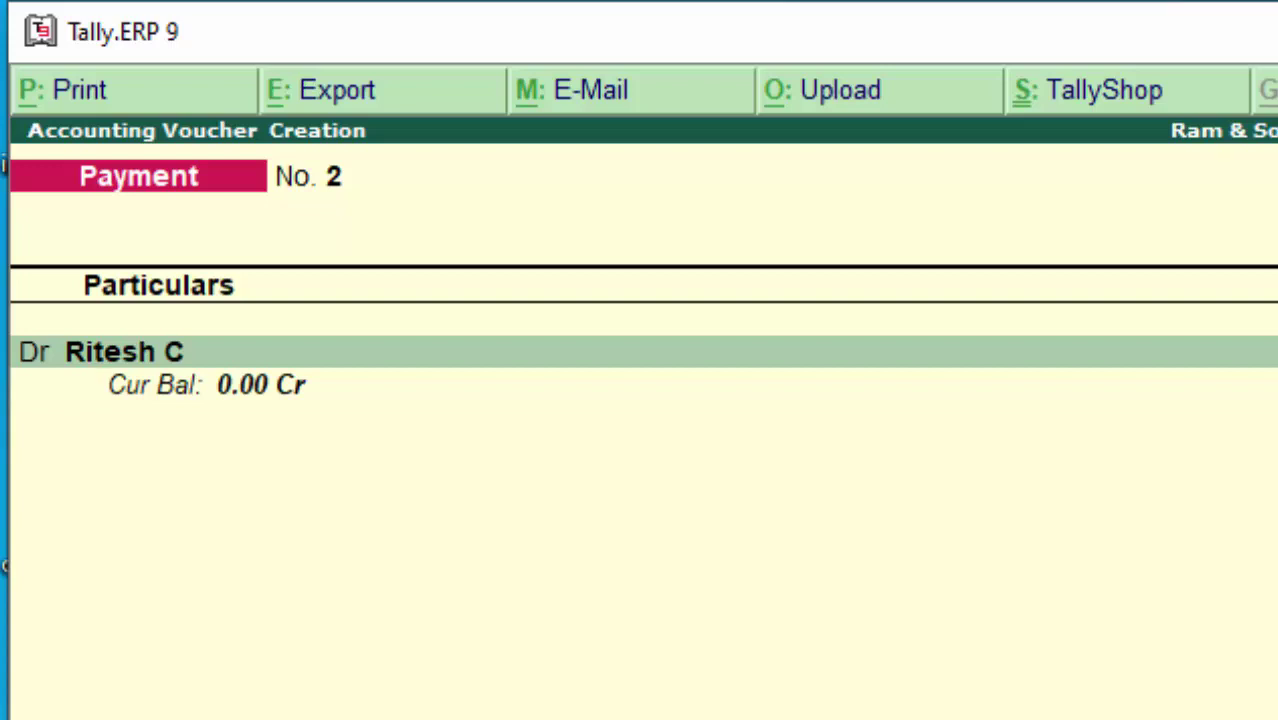
pyautogui.press('Escape')
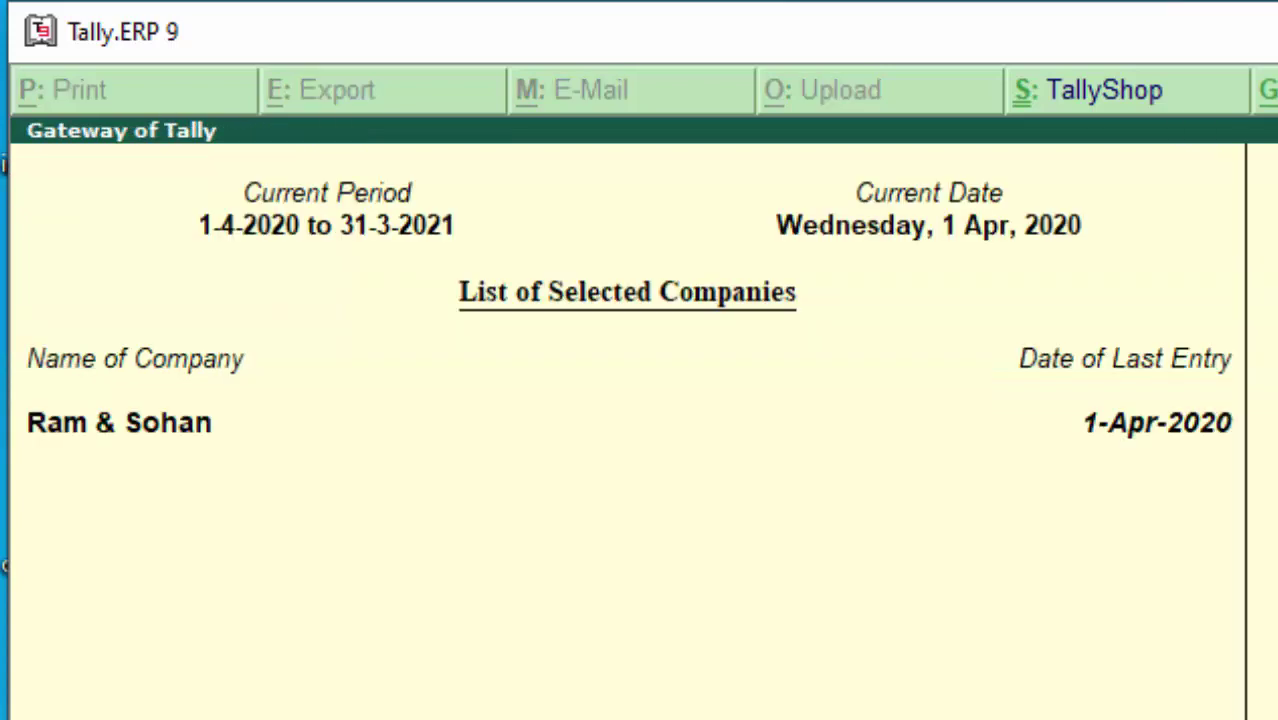
pyautogui.press('Escape')
pyautogui.press('Escape')
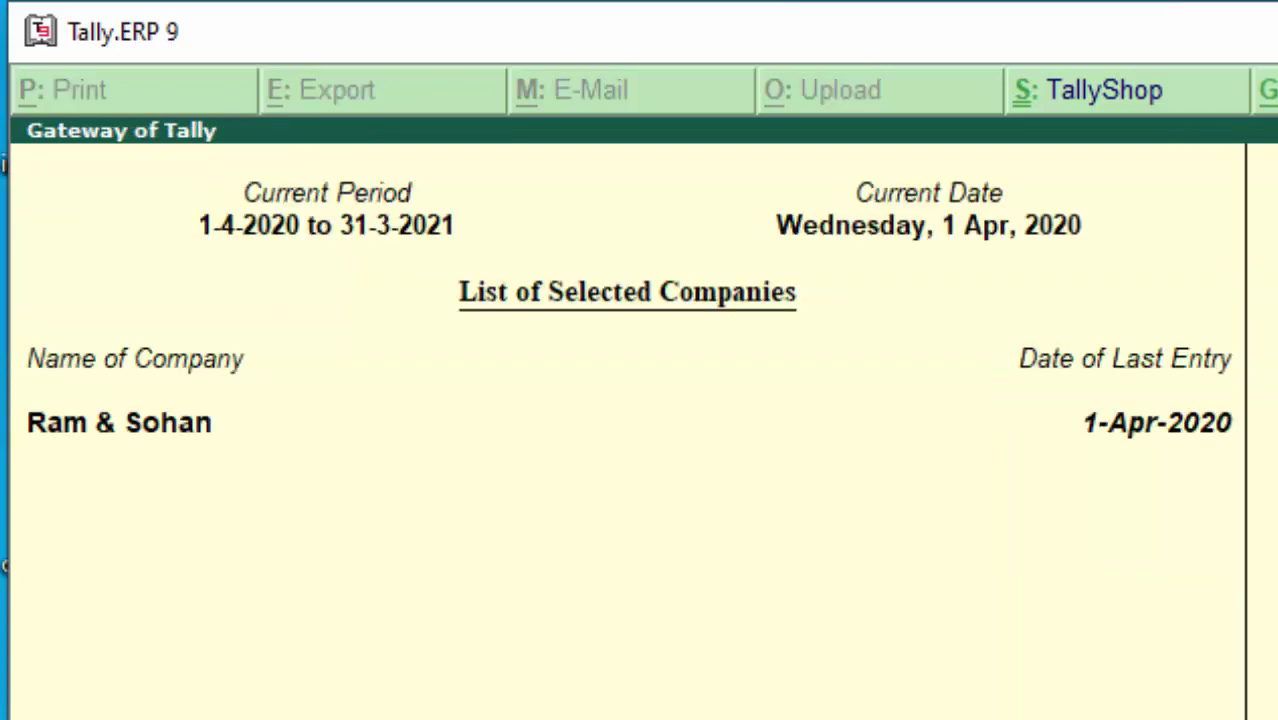